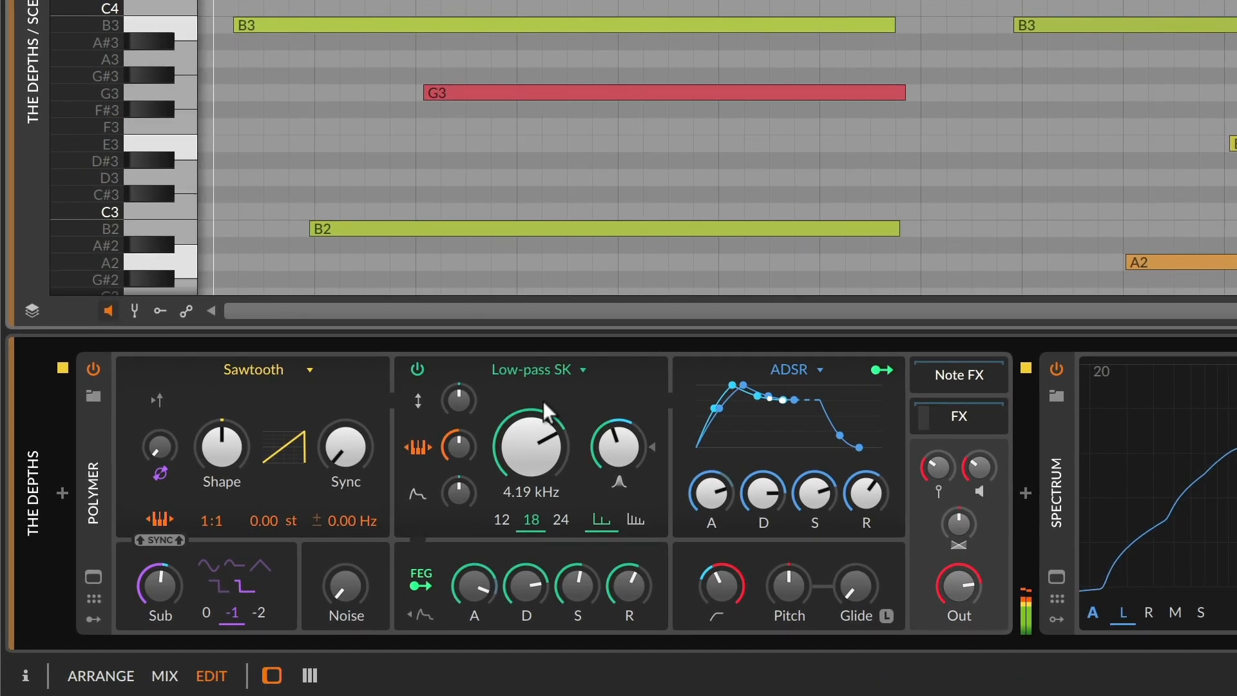
# Step: Sweep The Depths synth's filter cutoff down to 494 Hz and back up to 3.73 kHz, revealing its modulators
pyautogui.moveTo(538, 444); pyautogui.dragTo(538, 569)
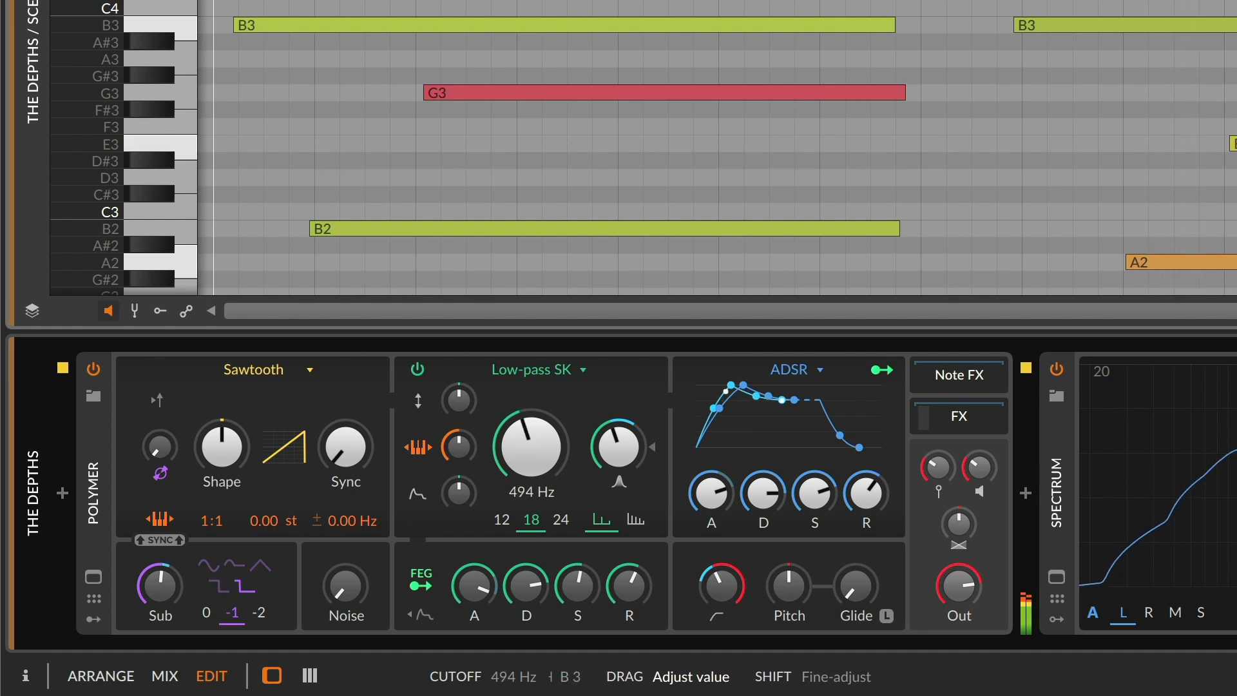
pyautogui.click(92, 618)
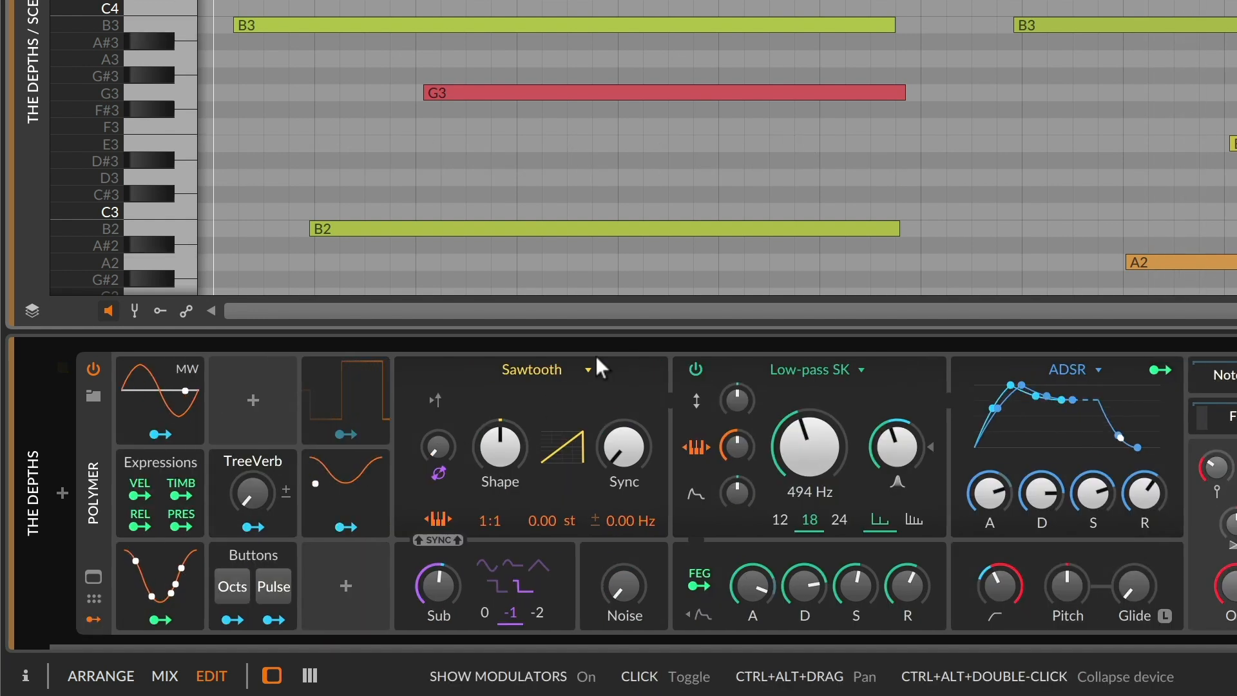
pyautogui.moveTo(802, 448); pyautogui.dragTo(802, 407)
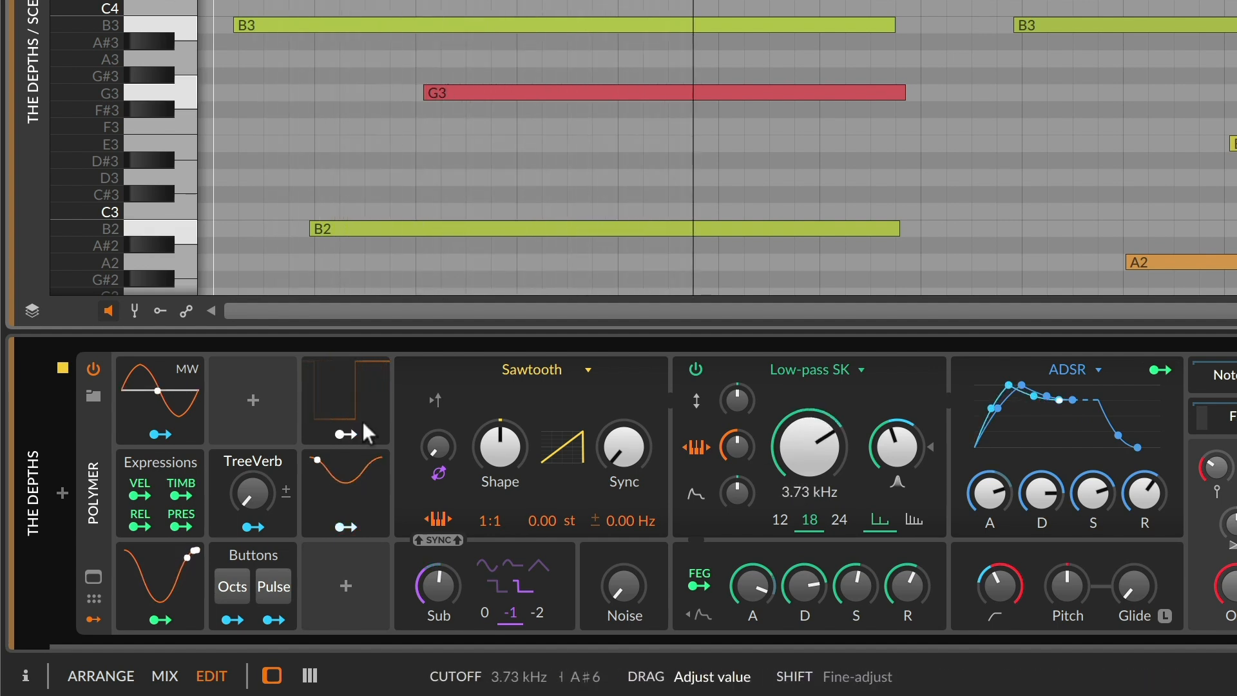
# Step: Raise the TreeVerb macro to about 52.5 % and turn on the Octs modulator button
pyautogui.moveTo(251, 493)
pyautogui.mouseDown()
pyautogui.moveTo(251, 462)
pyautogui.moveTo(253, 488)
pyautogui.mouseUp()
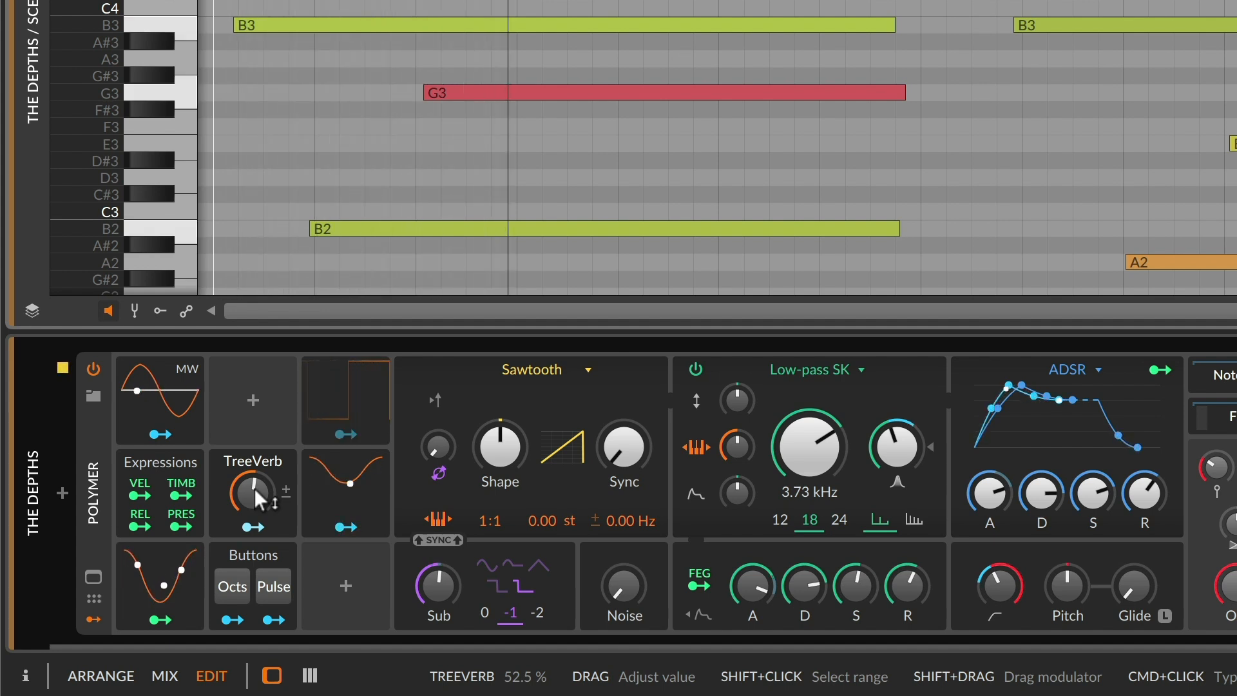
pyautogui.click(233, 588)
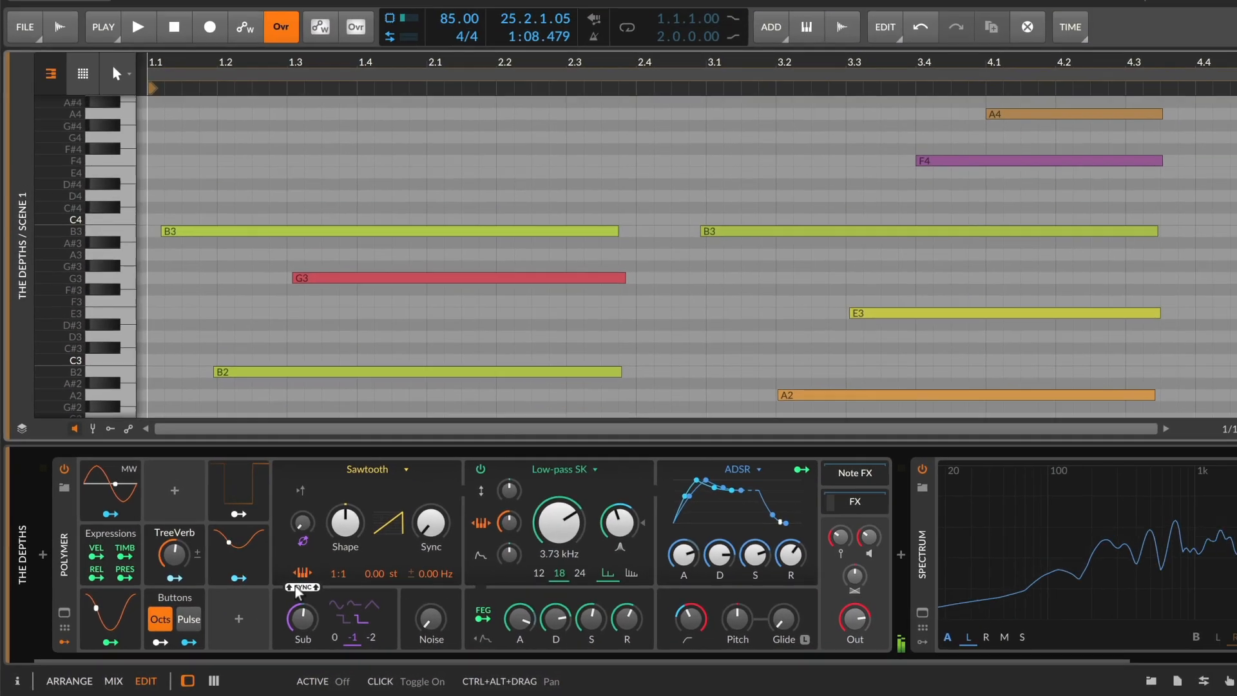
# Step: Return to the arrangement, select the Pulse Width Modulation track, and show its Spectrum device in the expanded view
pyautogui.press('Tab')
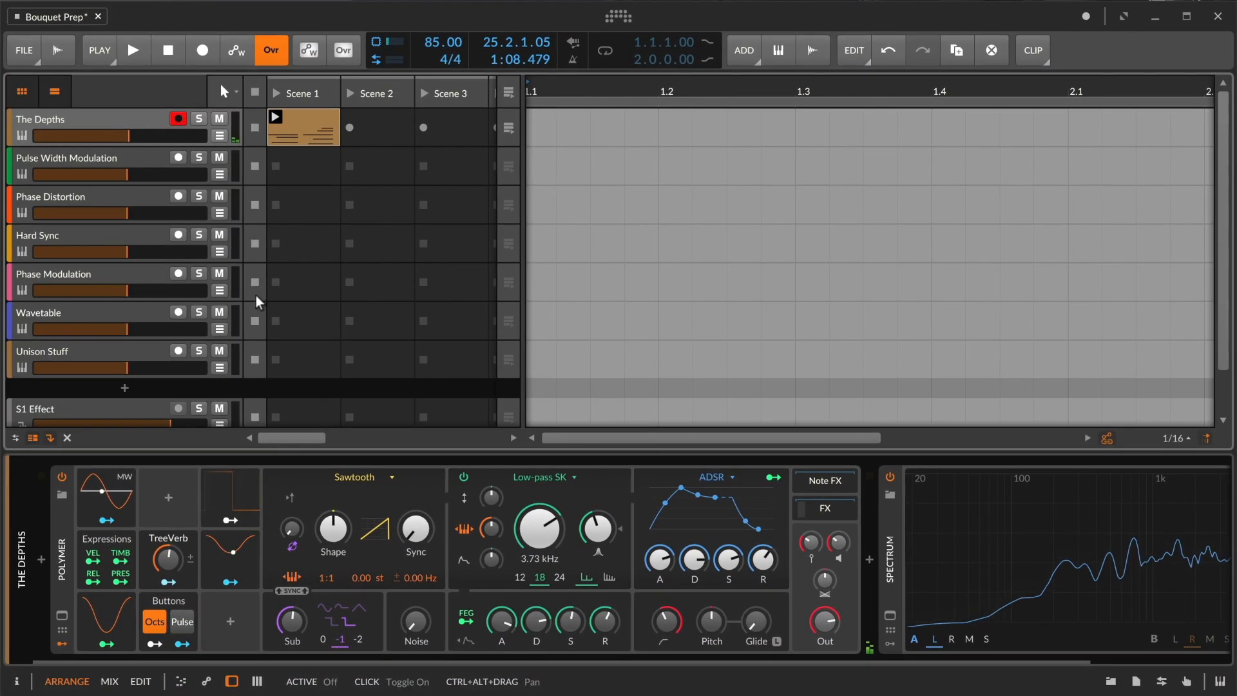
pyautogui.click(132, 159)
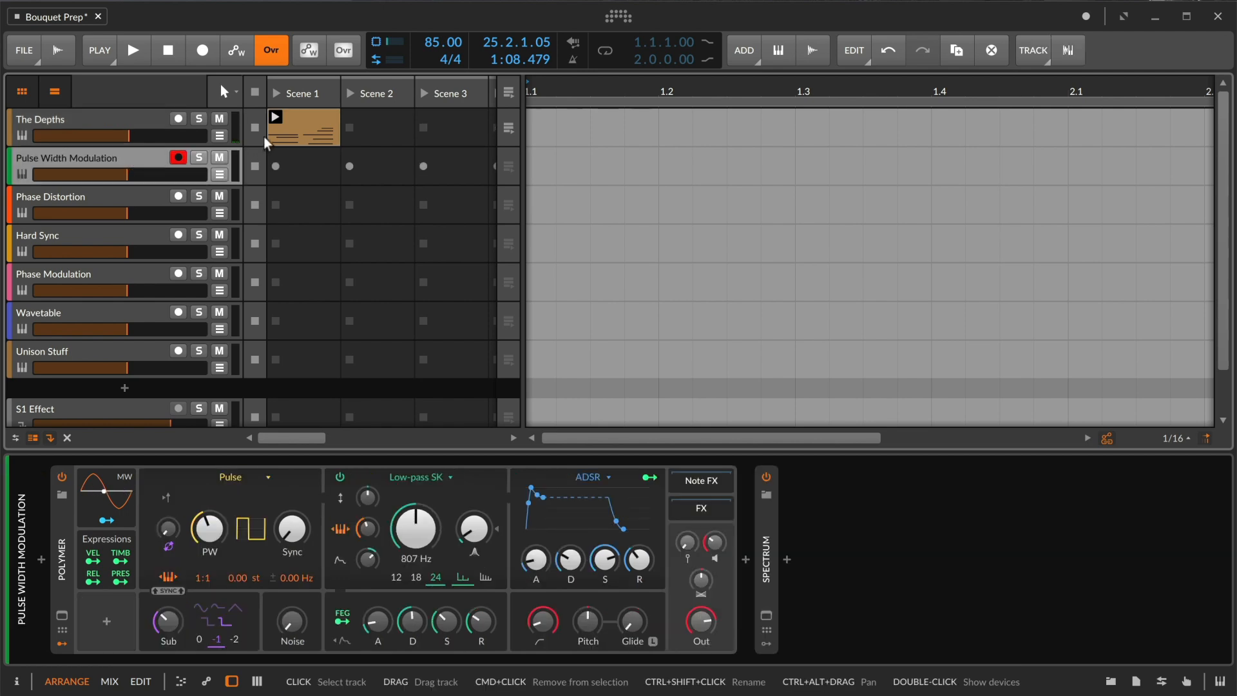
pyautogui.click(766, 615)
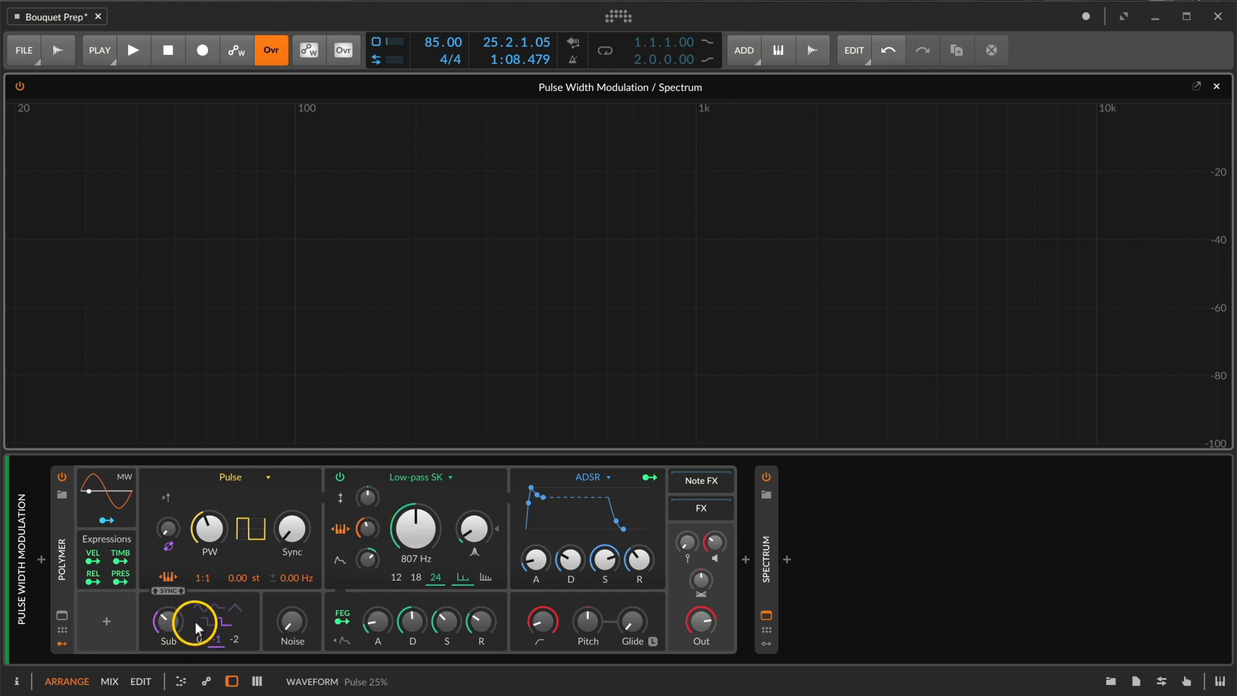
# Step: Set the oscillator/sub mix to 59.5 % and compare the sub's -2 octave setting with -1, leaving it at -1
pyautogui.moveTo(175, 628)
pyautogui.mouseDown()
pyautogui.moveTo(176, 657)
pyautogui.moveTo(175, 573)
pyautogui.moveTo(175, 618)
pyautogui.mouseUp()
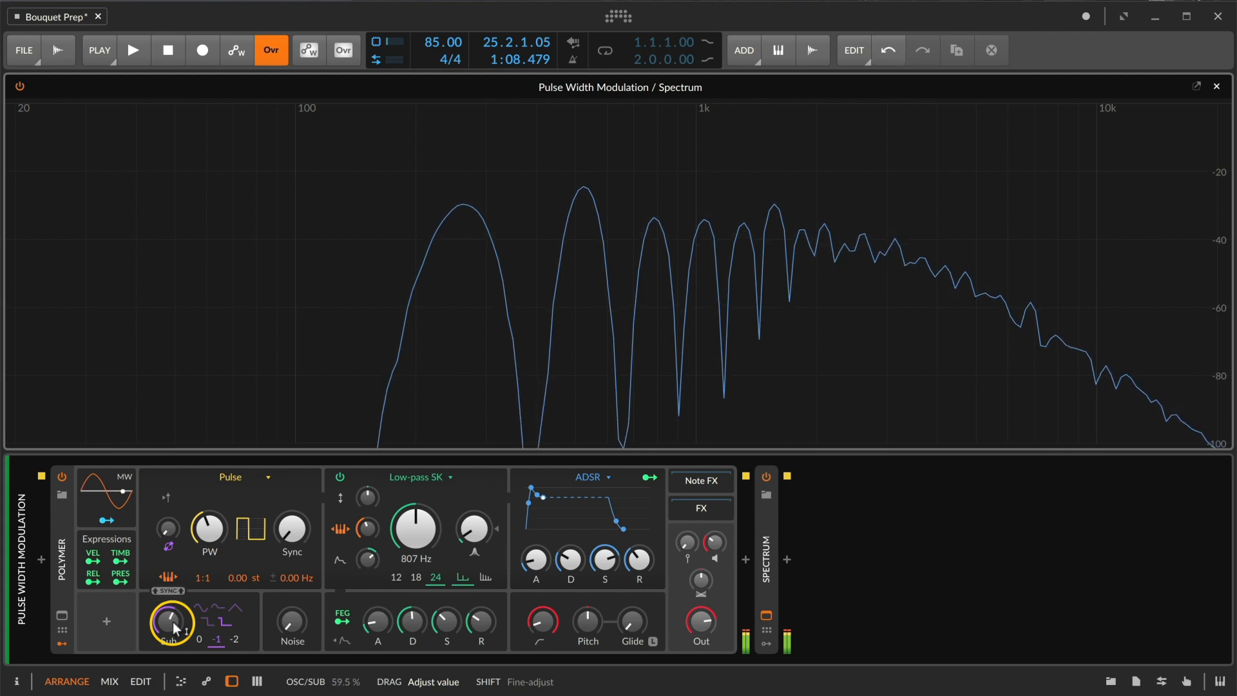
pyautogui.click(236, 639)
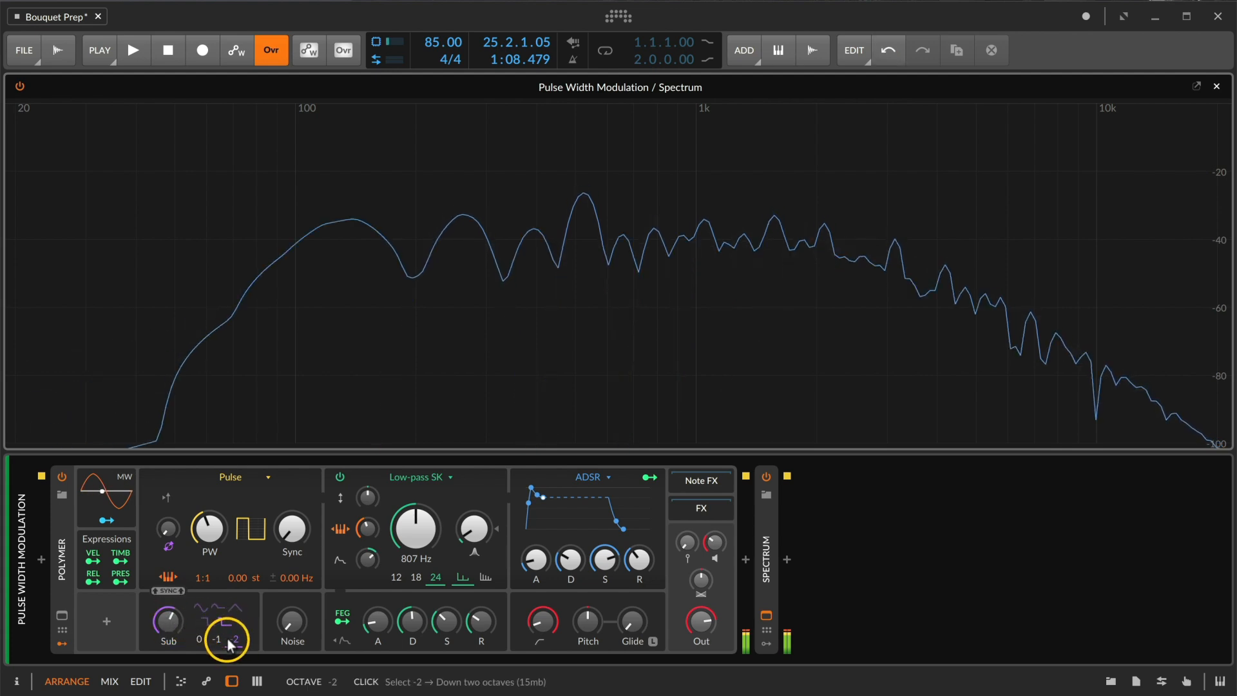
pyautogui.click(217, 639)
# Step: Try blending in noise at about 36.5 %, and reset the noise level to its default
pyautogui.moveTo(292, 634); pyautogui.dragTo(292, 559)
pyautogui.moveTo(290, 617)
pyautogui.mouseDown()
pyautogui.moveTo(291, 651)
pyautogui.moveTo(293, 621)
pyautogui.mouseUp()
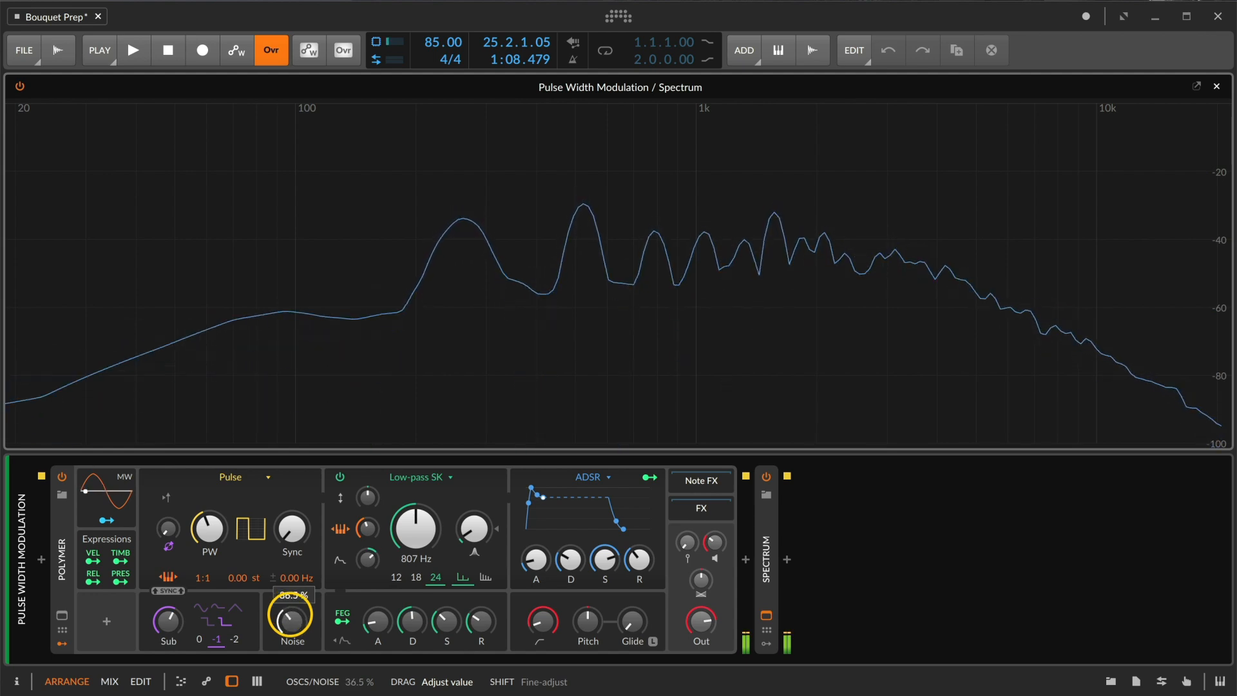
pyautogui.doubleClick(293, 621)
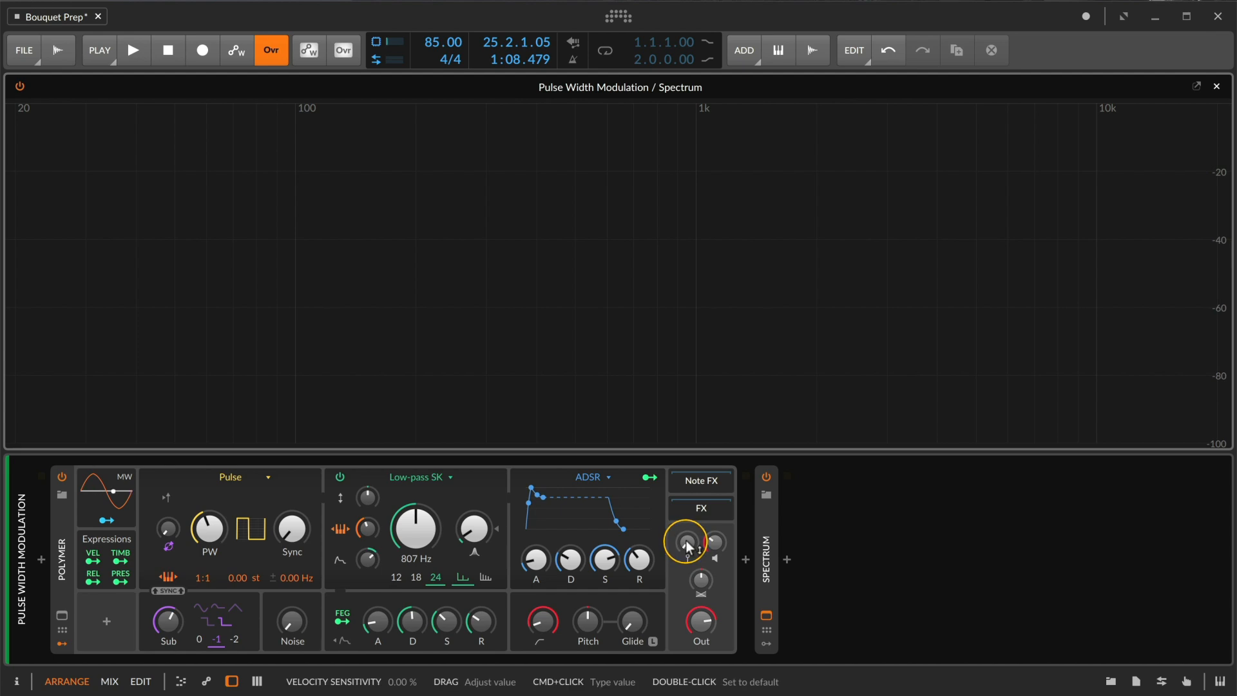
# Step: Examine Polymer's built-in help for the oscillator, filter and envelope parameters, and close it
pyautogui.click(56, 574)
pyautogui.press('F1')
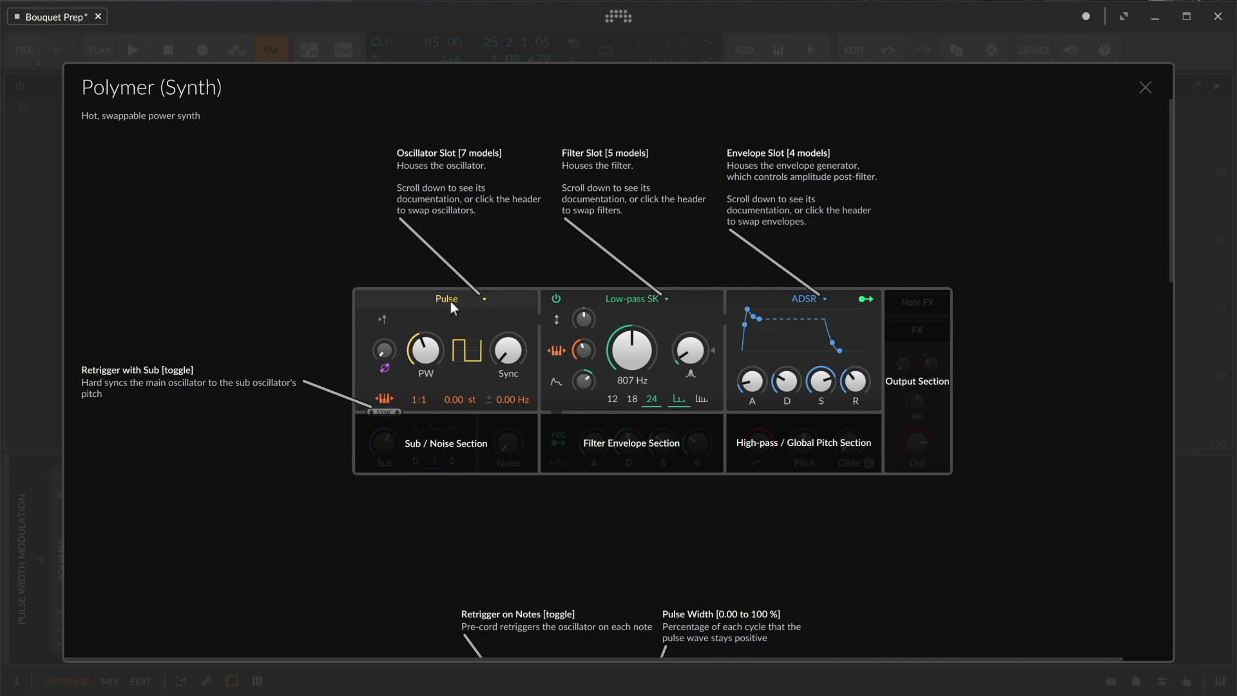
pyautogui.scroll(-5, 519, 482)
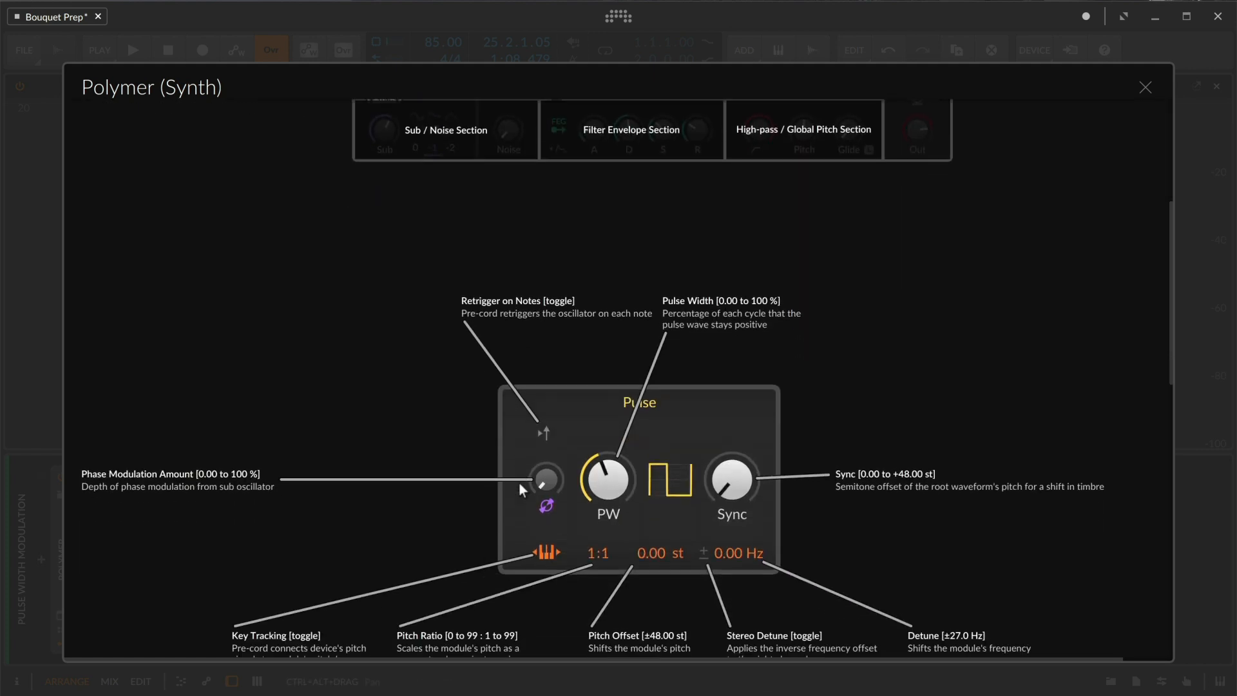
pyautogui.scroll(-3, 519, 482)
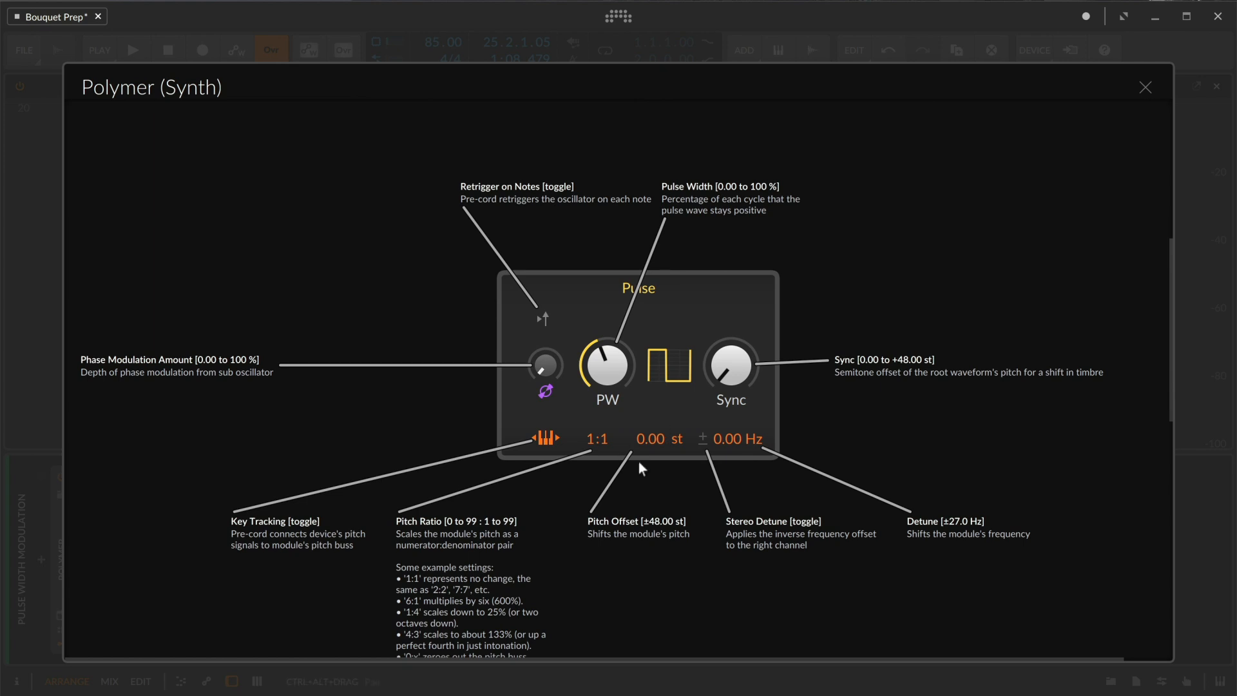
pyautogui.scroll(-7, 639, 465)
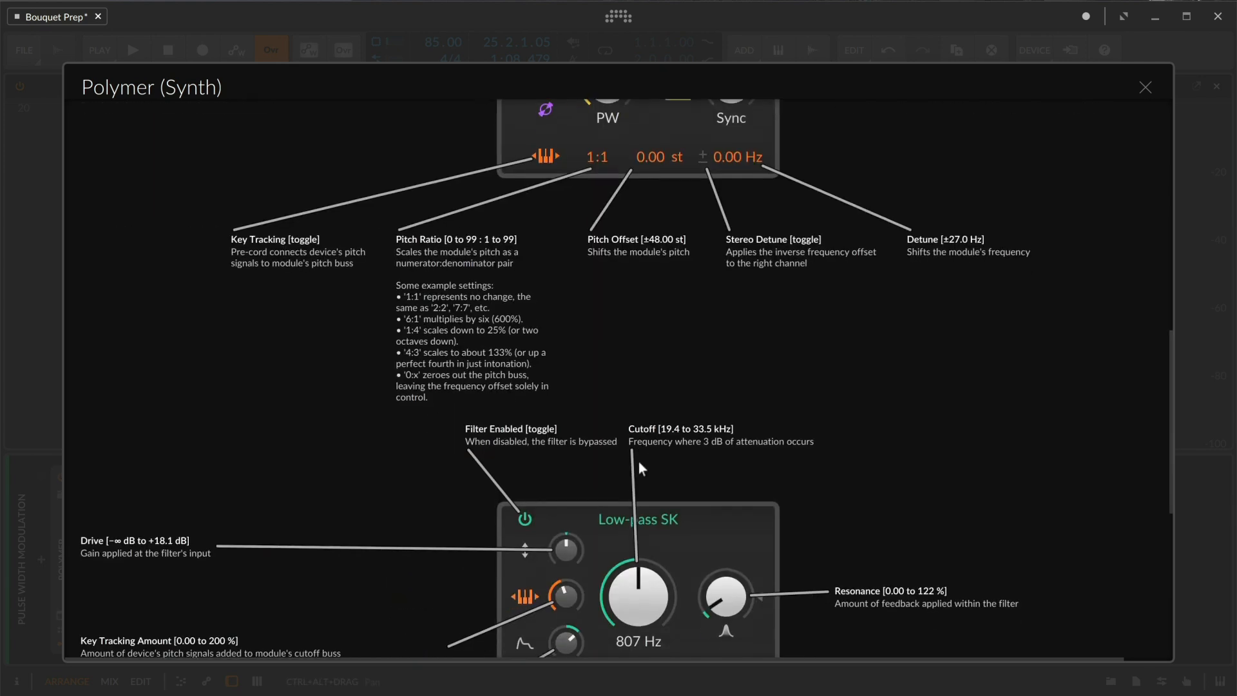
pyautogui.scroll(-10, 639, 464)
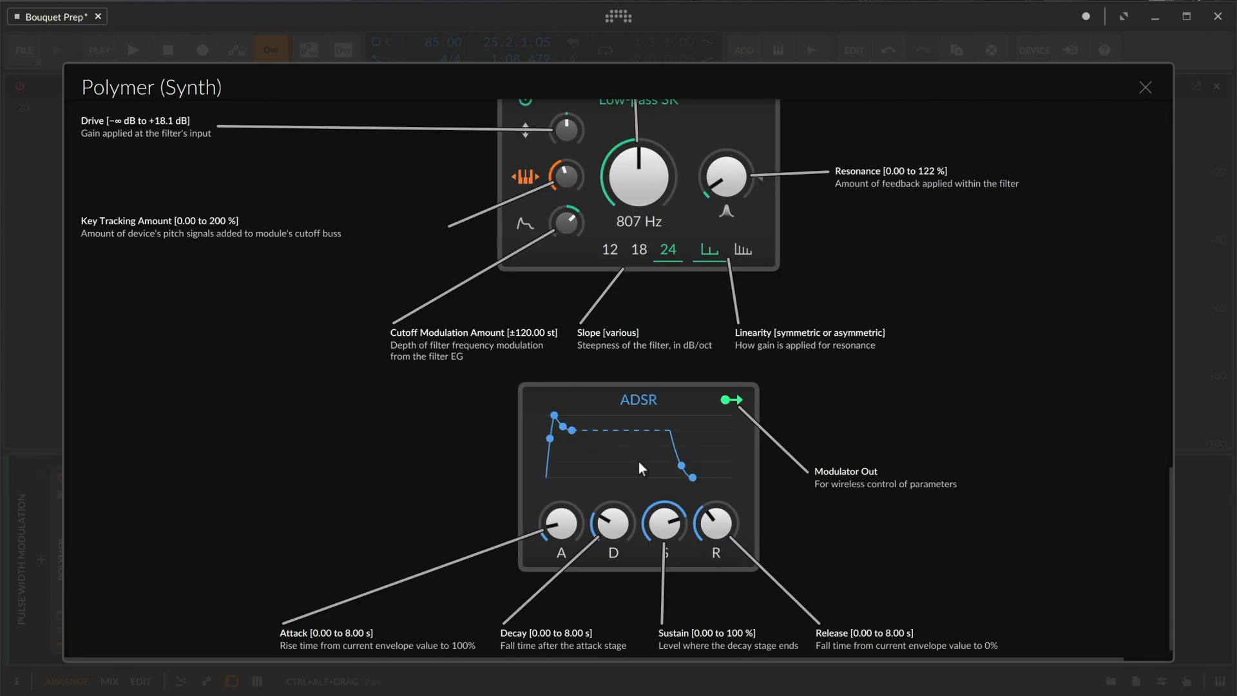
pyautogui.press('Escape')
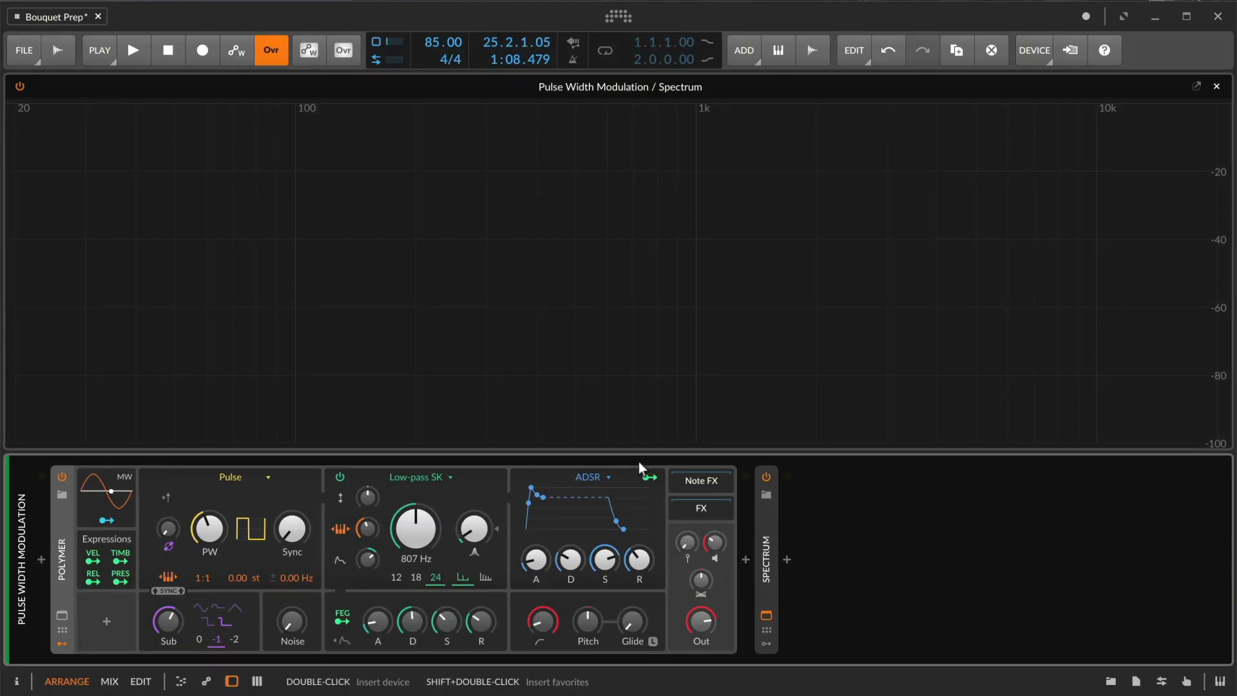
# Step: Swap Polymer's oscillator to Sawtooth and bypass the low-pass filter
pyautogui.click(238, 474)
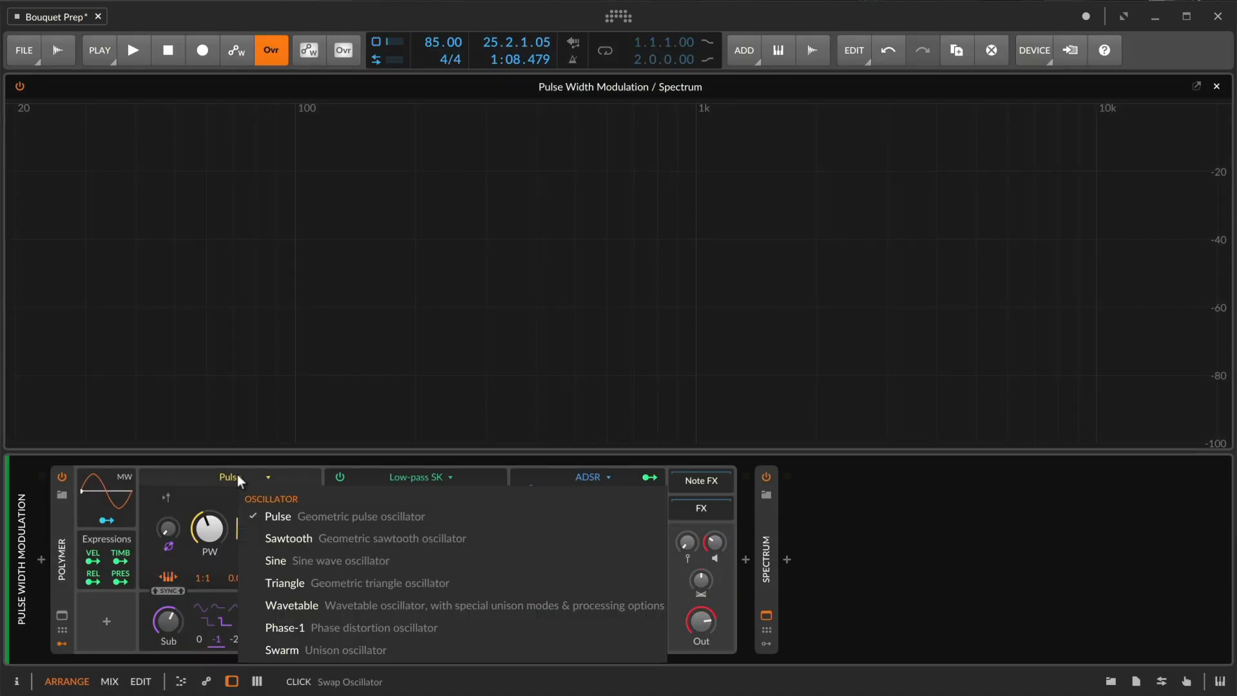
pyautogui.click(289, 539)
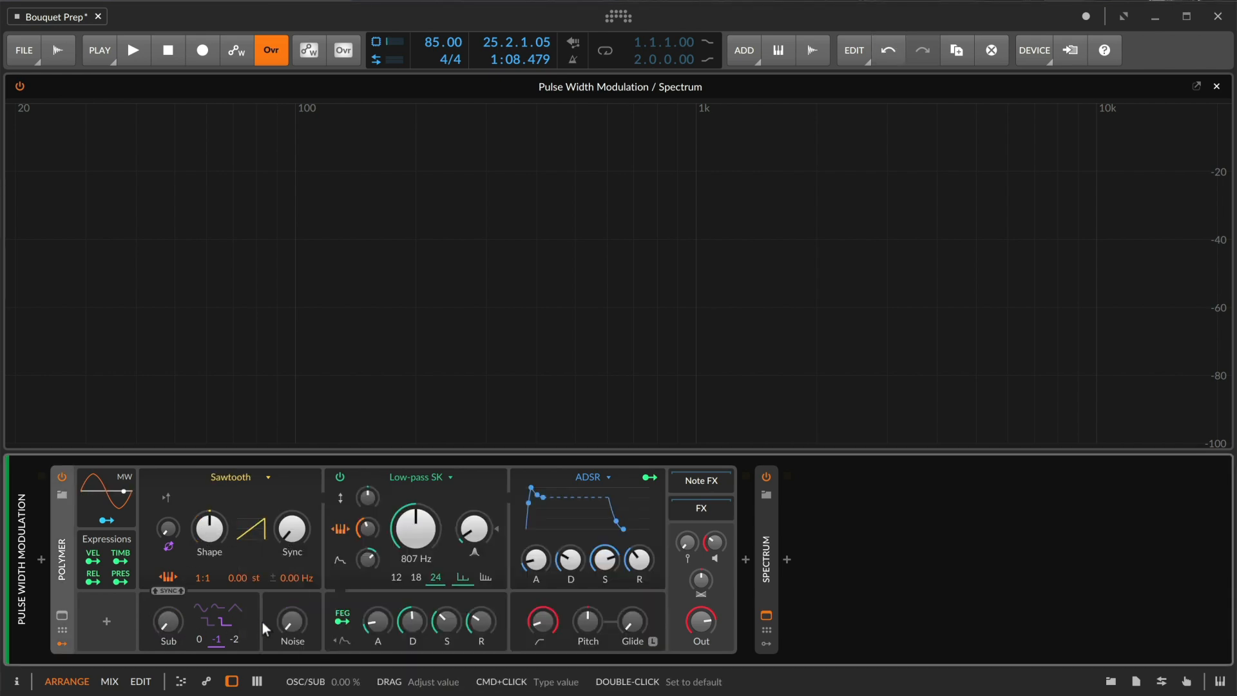
pyautogui.click(341, 478)
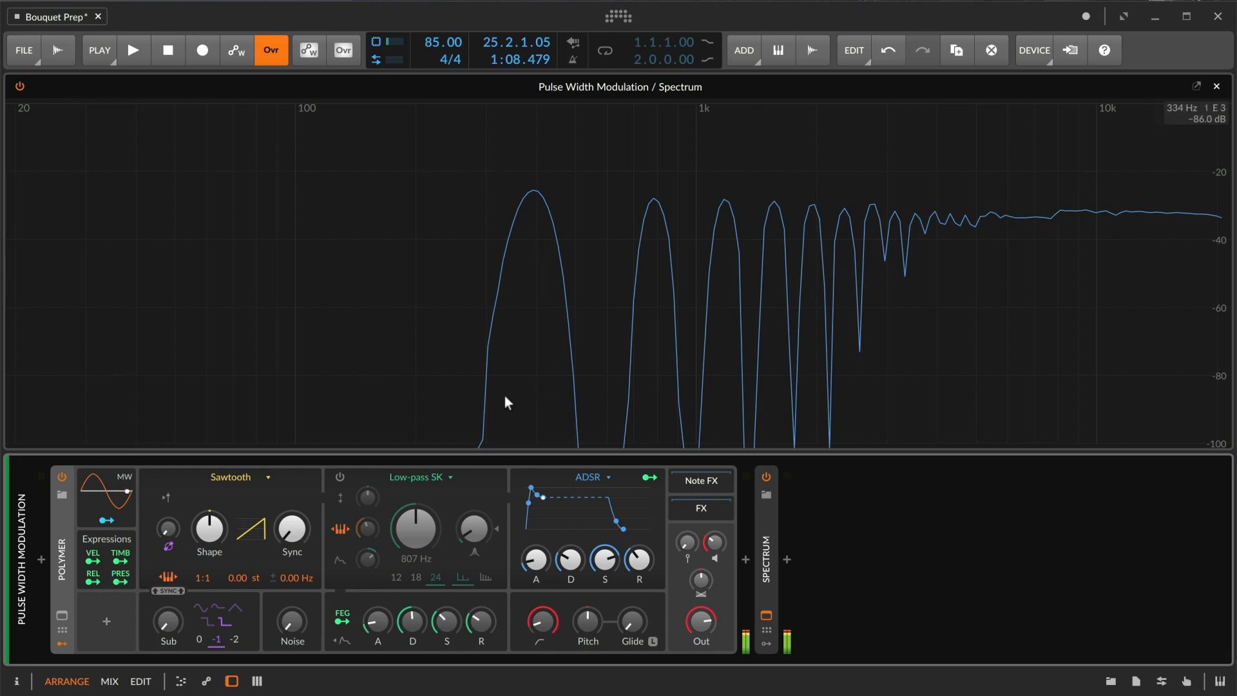
# Step: Swap the oscillator to Pulse and try a pulse width of 1/2, finishing with a width of 1/3
pyautogui.click(235, 475)
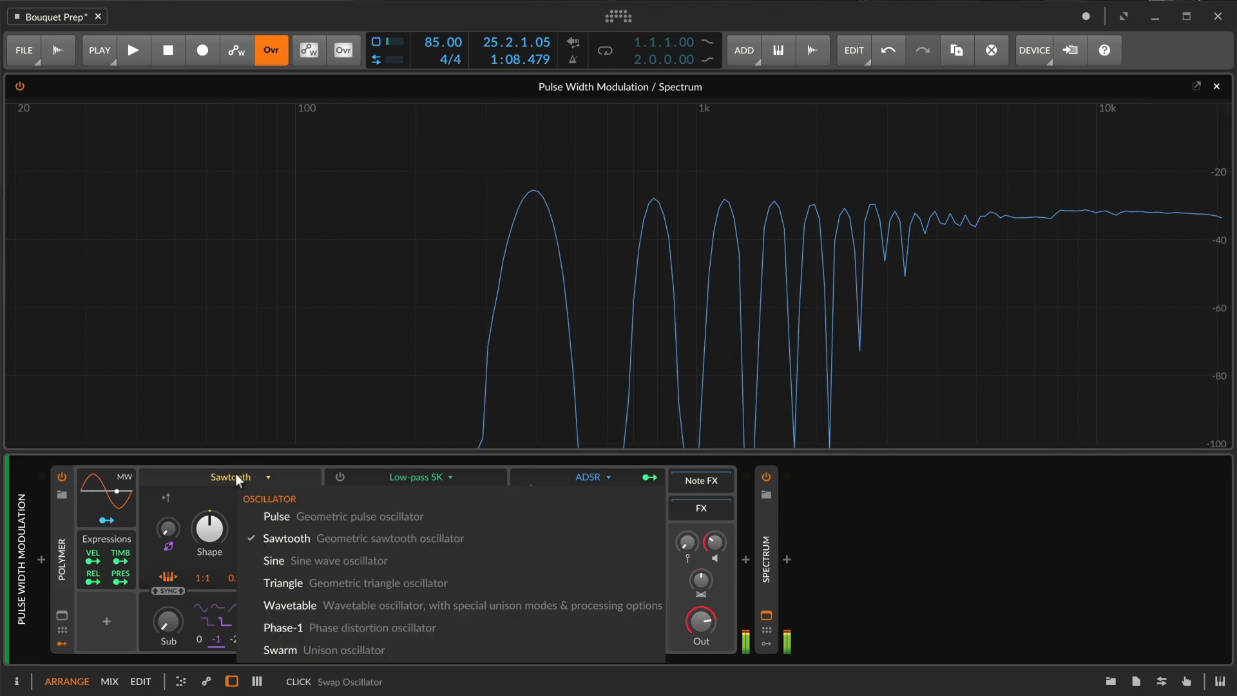
pyautogui.click(286, 518)
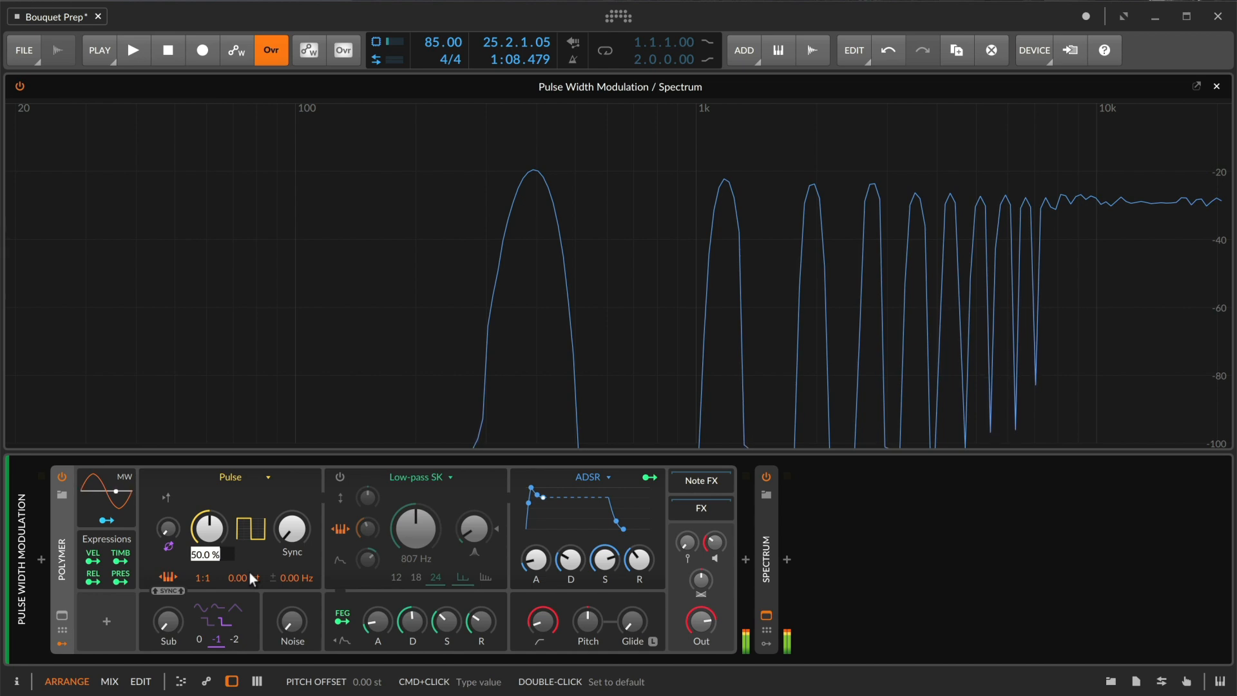
pyautogui.write('1/2')
pyautogui.press('Return')
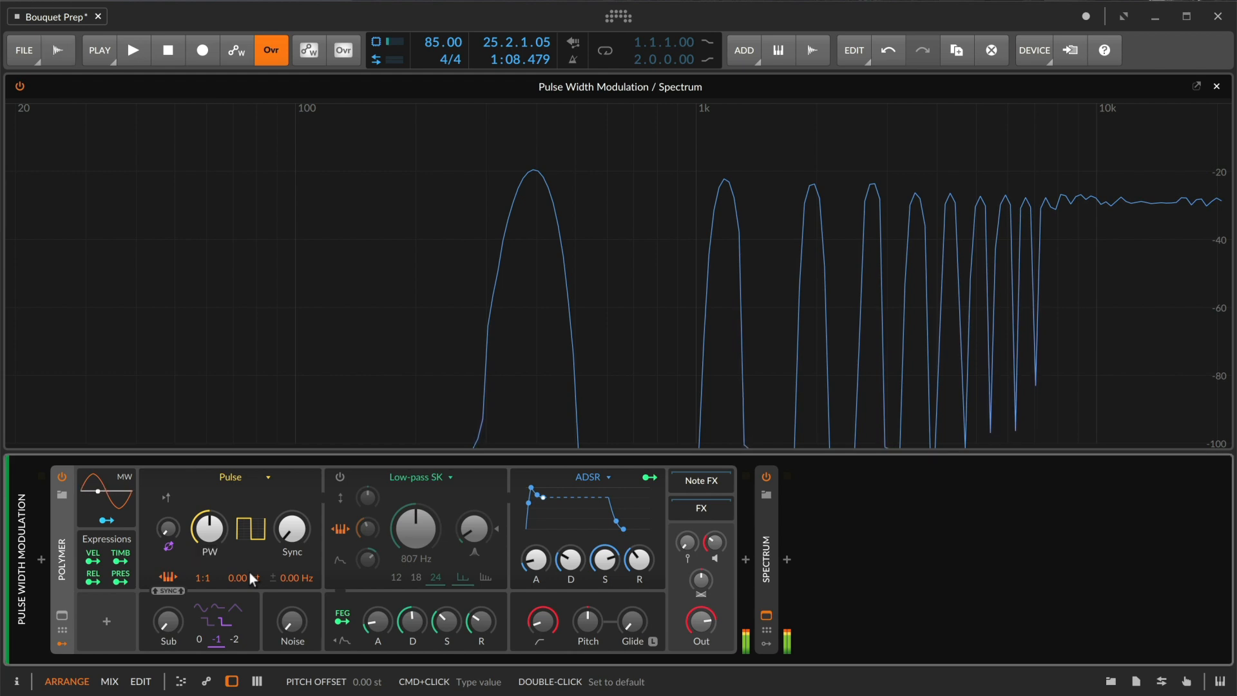
pyautogui.keyDown('super'); pyautogui.click(207, 535); pyautogui.keyUp('super')
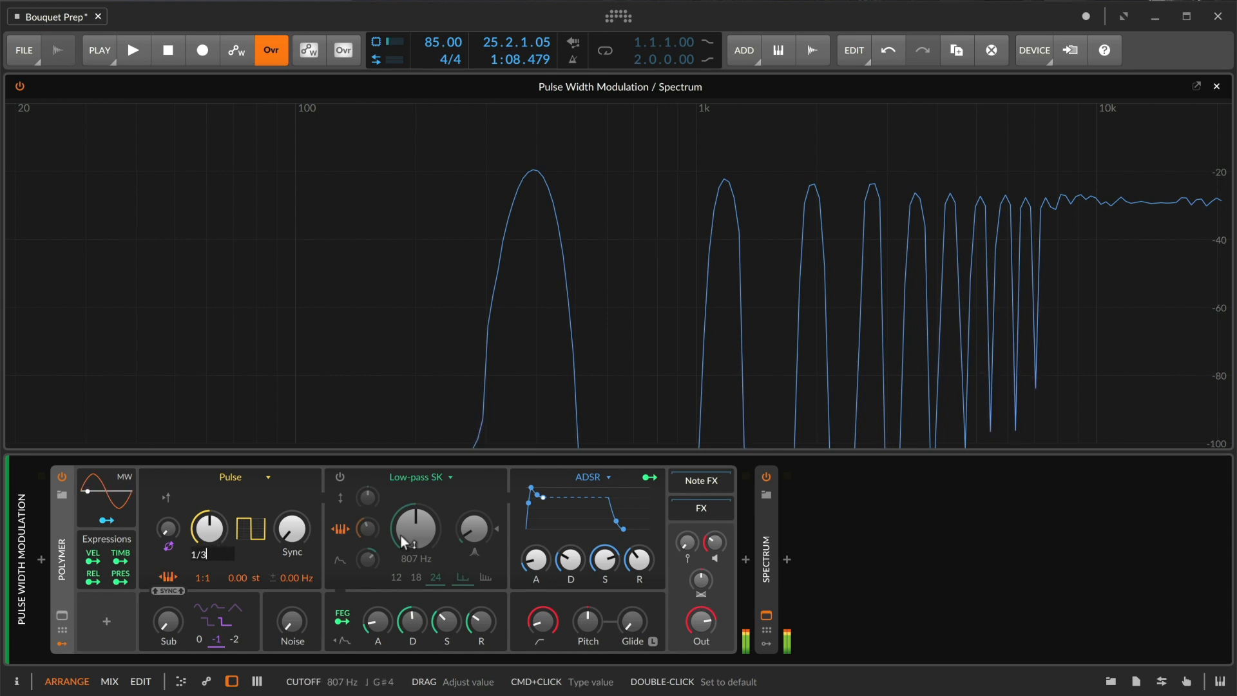
pyautogui.press('Return')
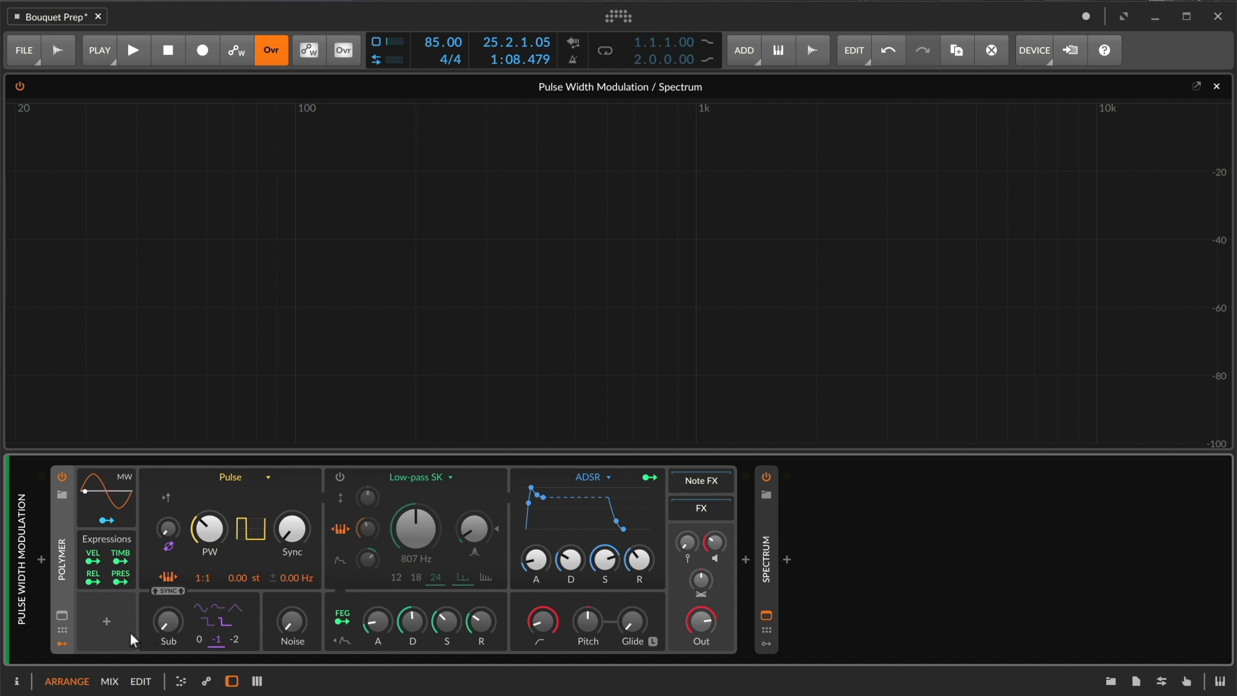
# Step: Insert an LFO modulator in Polymer's empty modulator slot and set its rate to 0.10 Hz
pyautogui.click(103, 622)
pyautogui.scroll(-5, 280, 421)
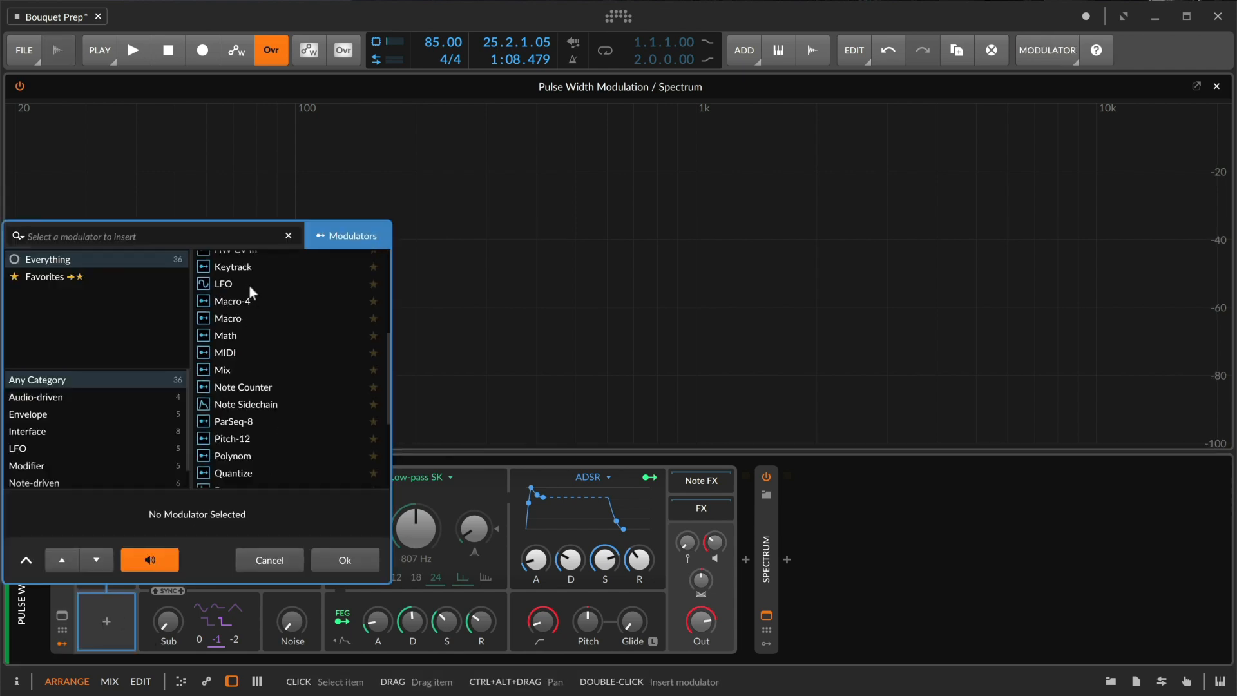
pyautogui.click(250, 284)
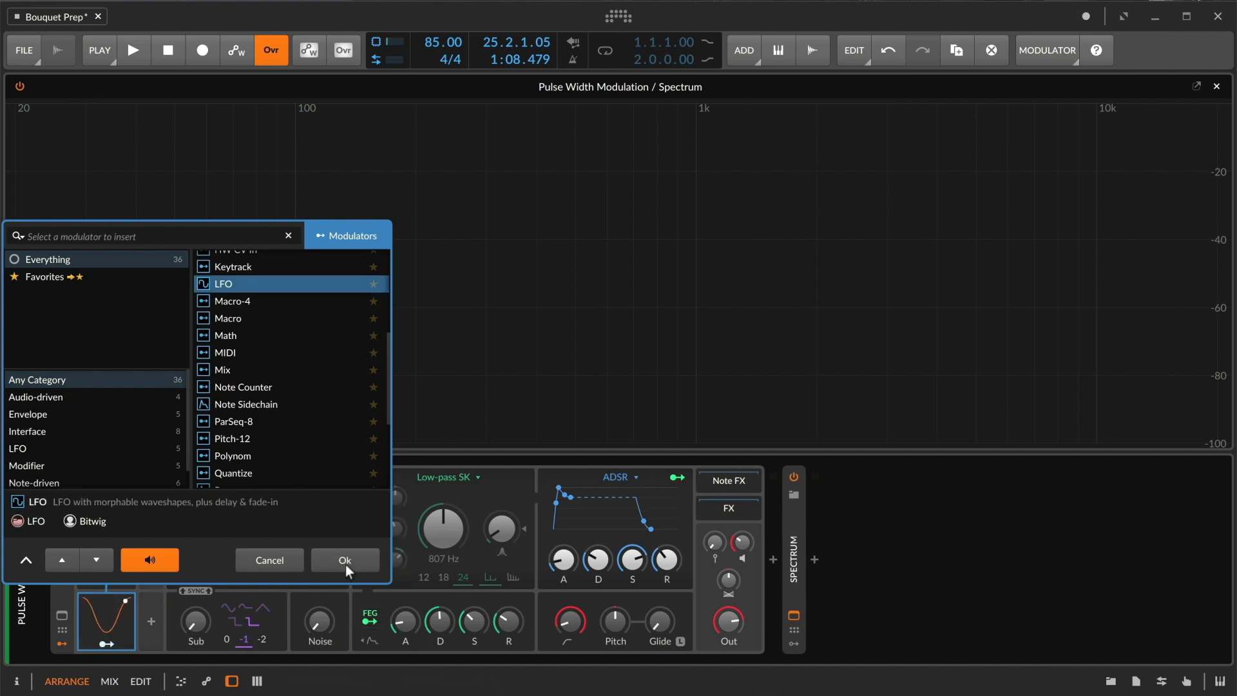
pyautogui.click(345, 560)
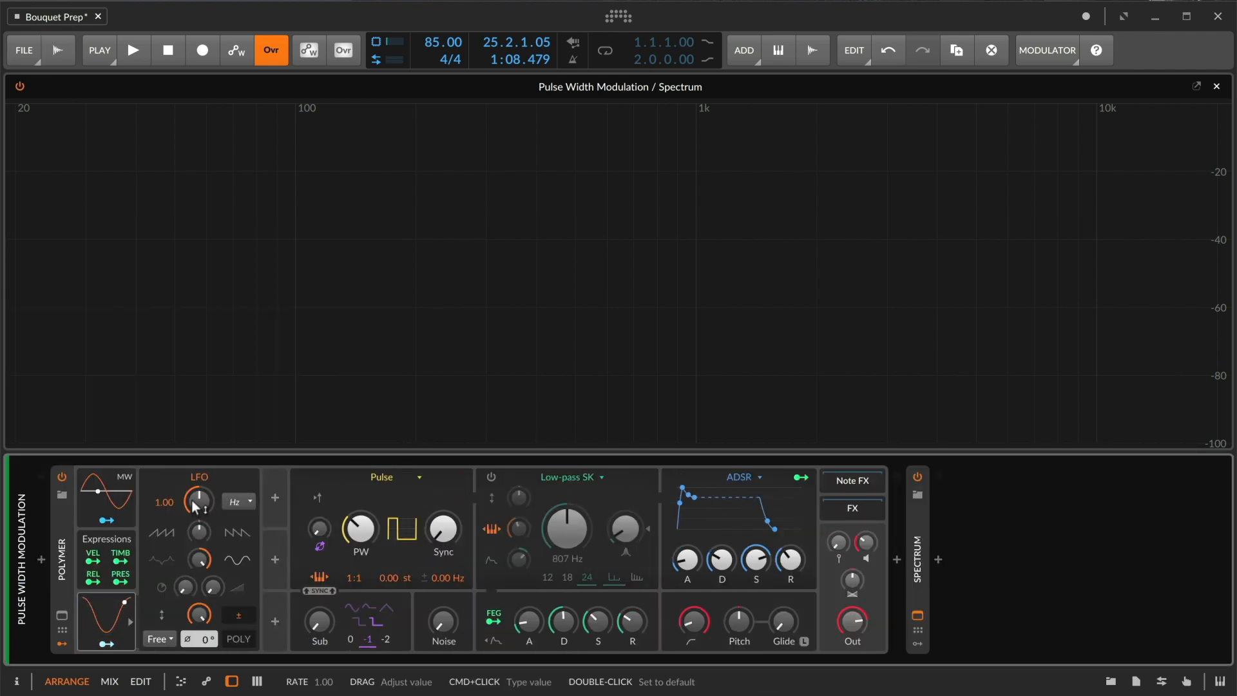
pyautogui.moveTo(196, 509); pyautogui.dragTo(195, 535)
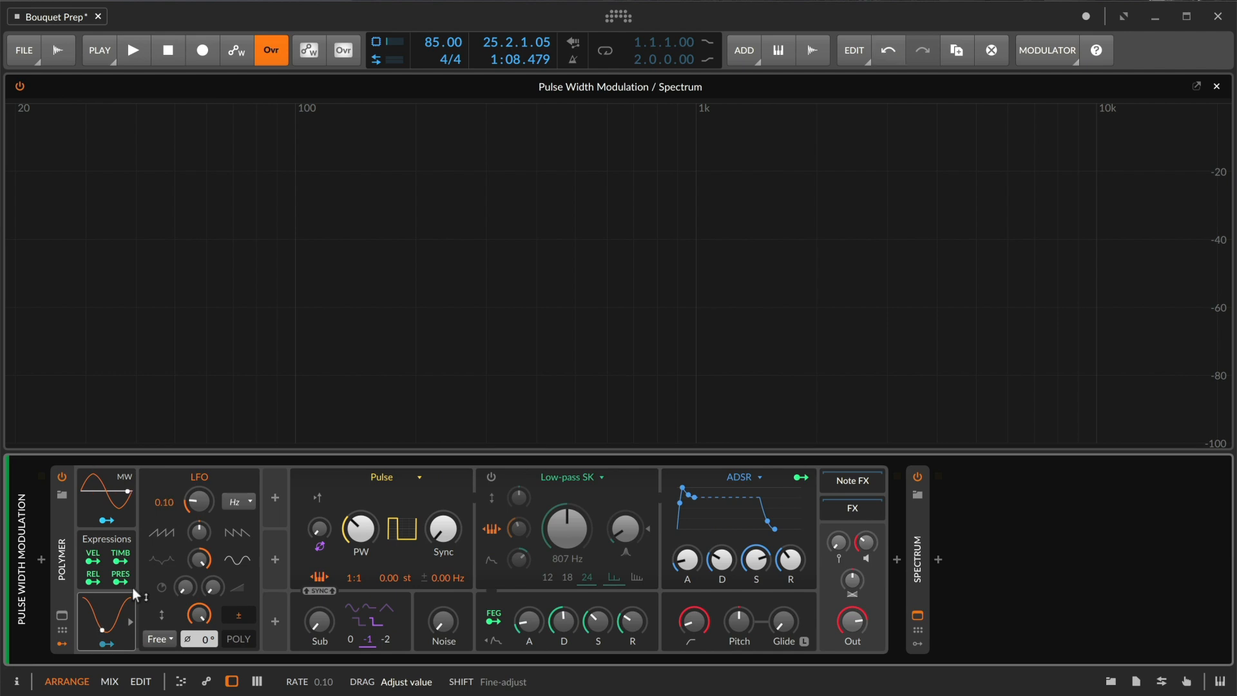
# Step: Map the LFO to the oscillator's pulse width with a modulation amount of about +0.13
pyautogui.click(106, 644)
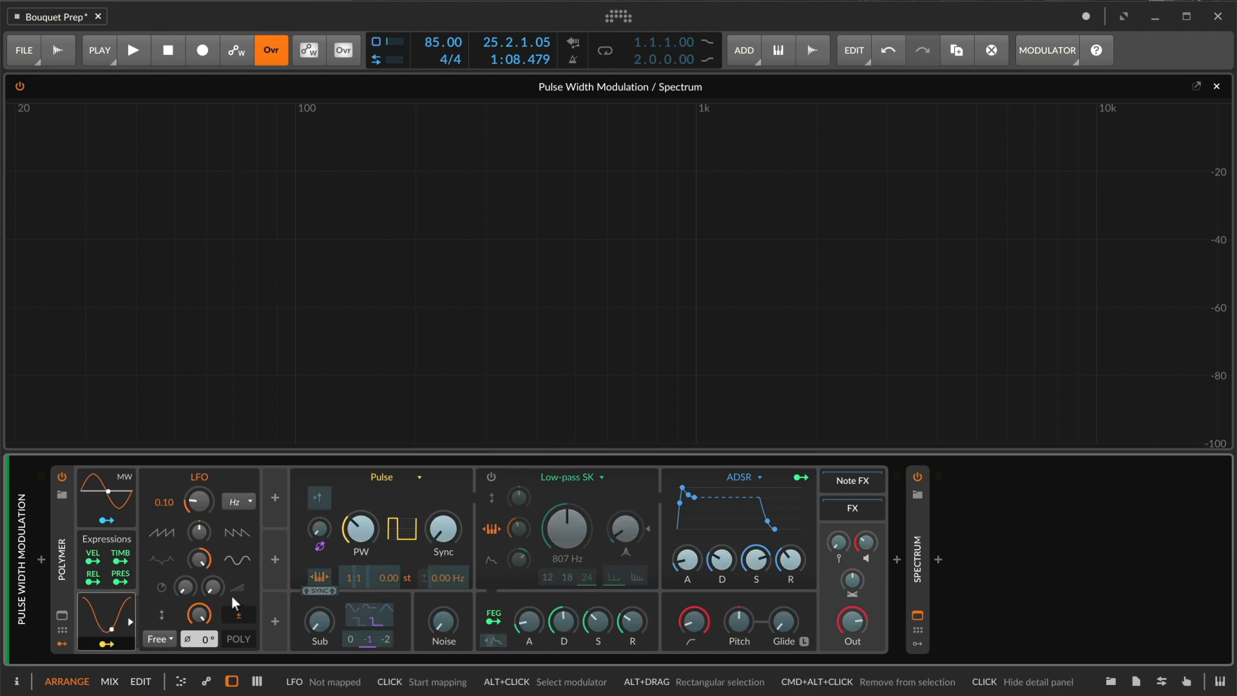
pyautogui.moveTo(360, 530); pyautogui.dragTo(361, 522)
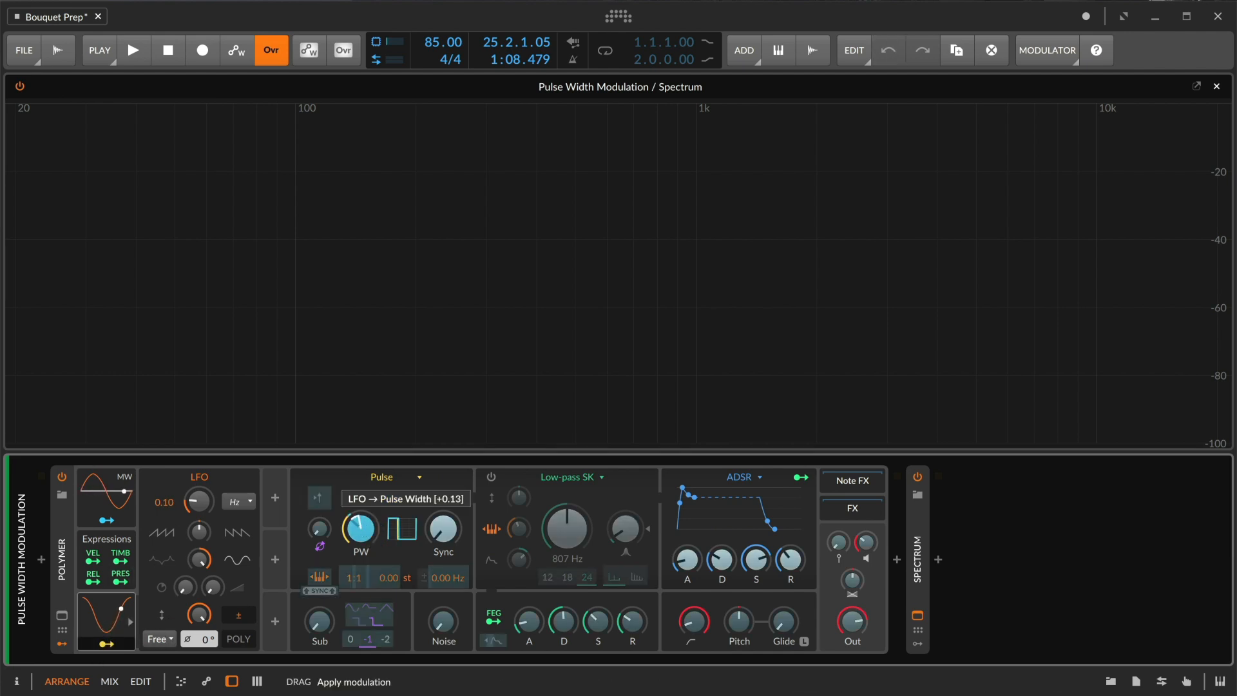
pyautogui.click(107, 645)
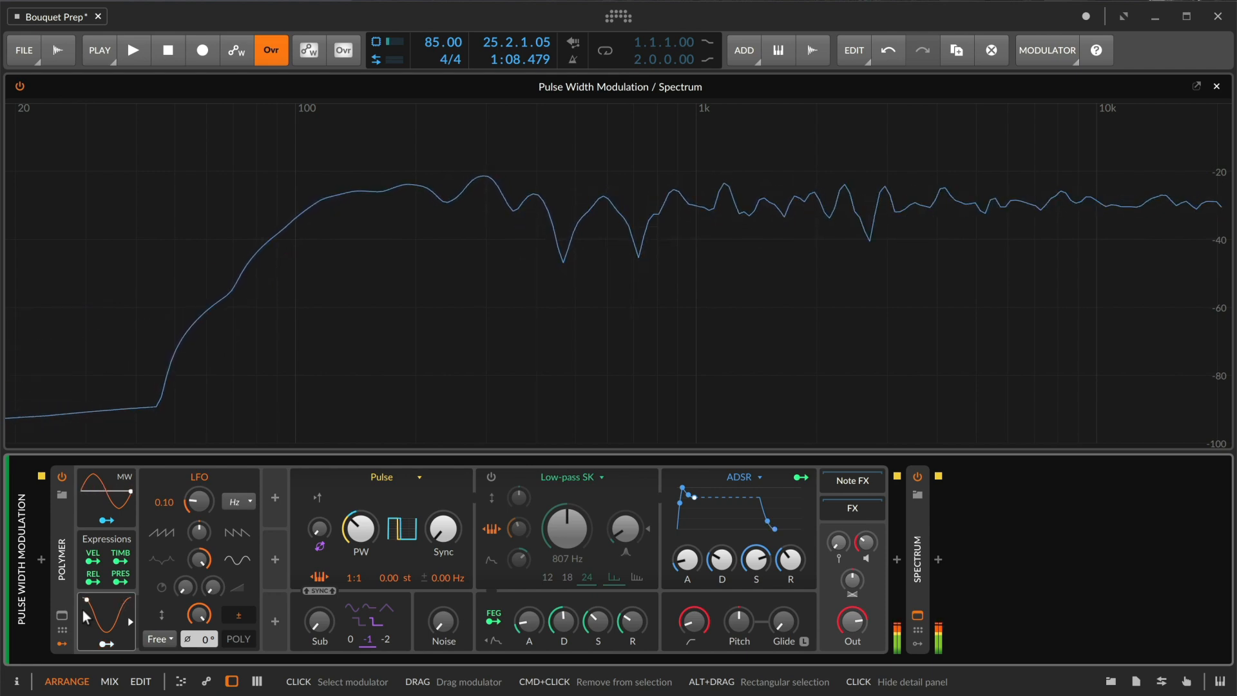
# Step: Deactivate the LFO modulator
pyautogui.rightClick(84, 617)
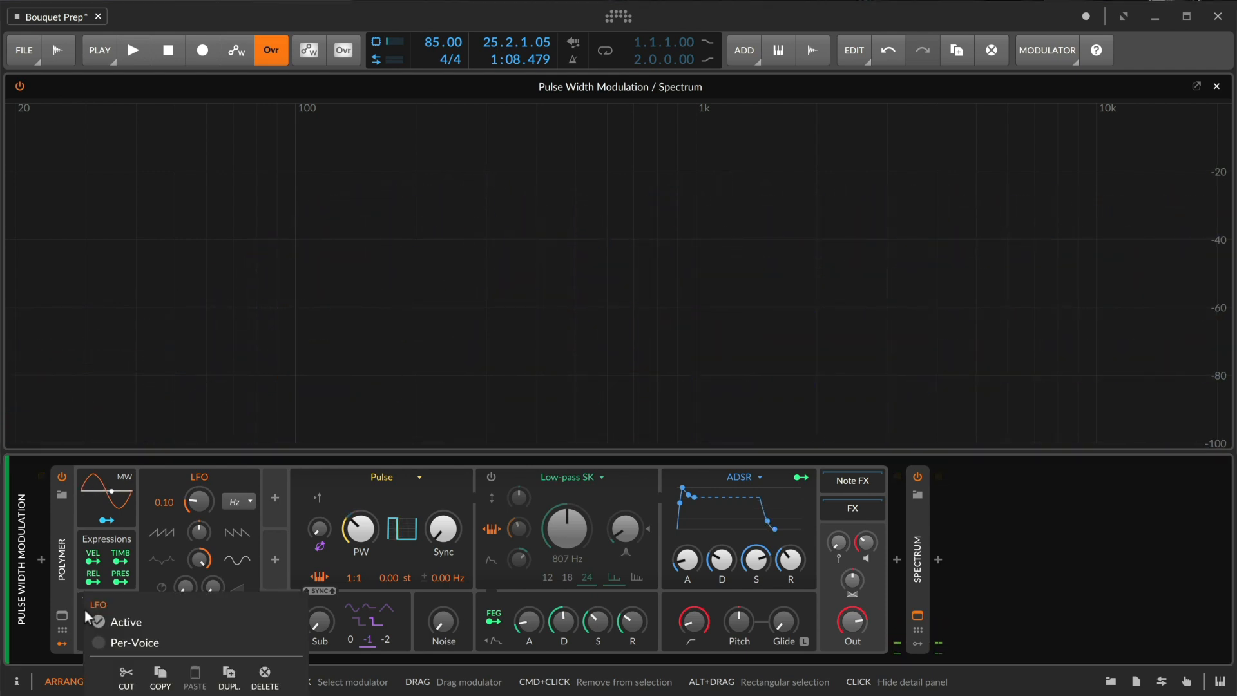
pyautogui.click(121, 620)
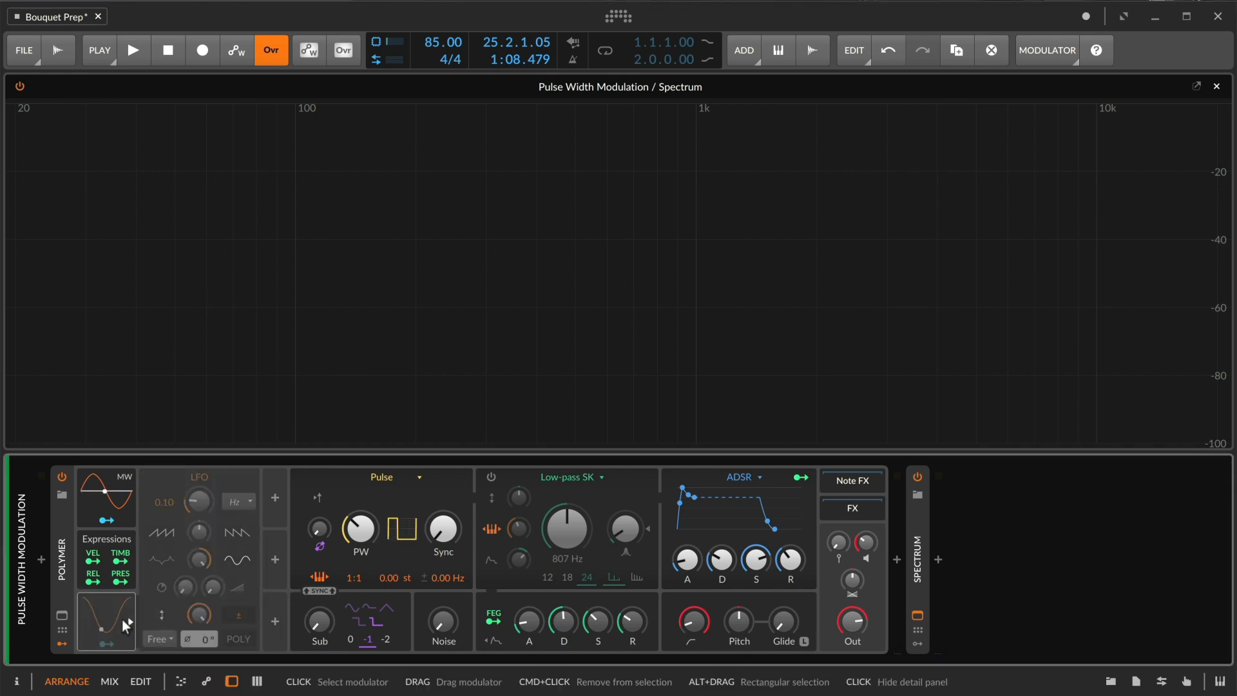
# Step: Insert a Steps modulator in Polymer's next free modulator slot and show its detail panel
pyautogui.click(281, 500)
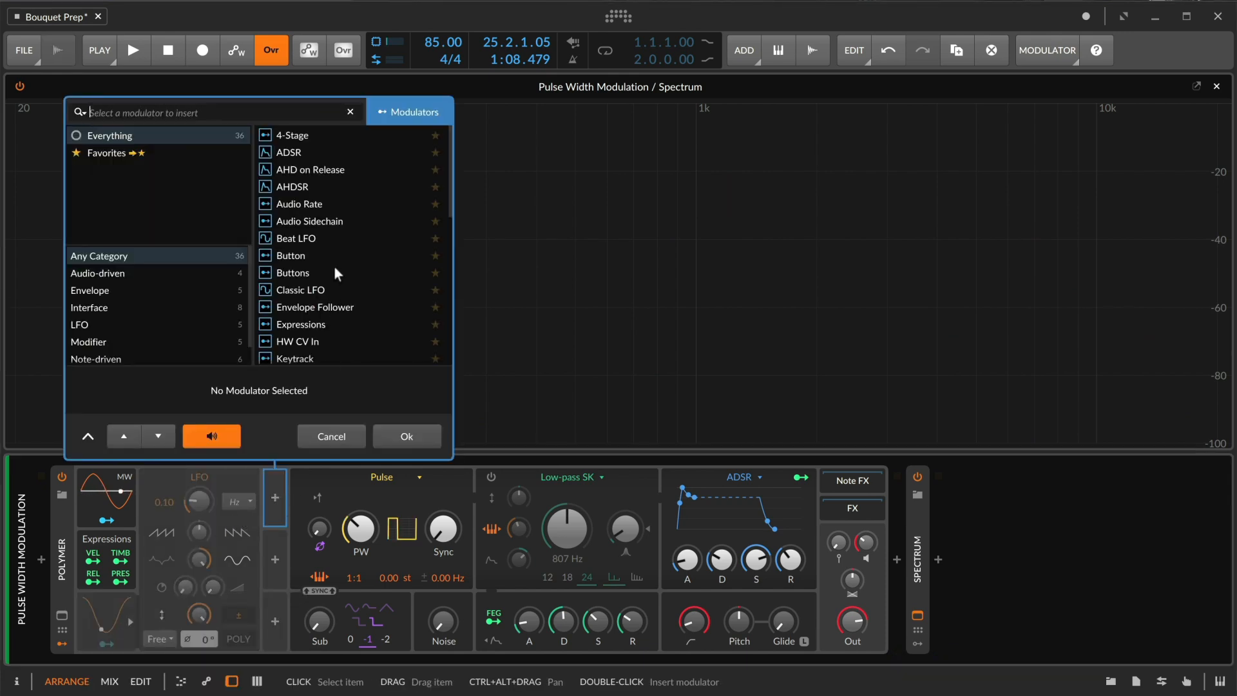
pyautogui.scroll(-5, 334, 267)
pyautogui.click(315, 269)
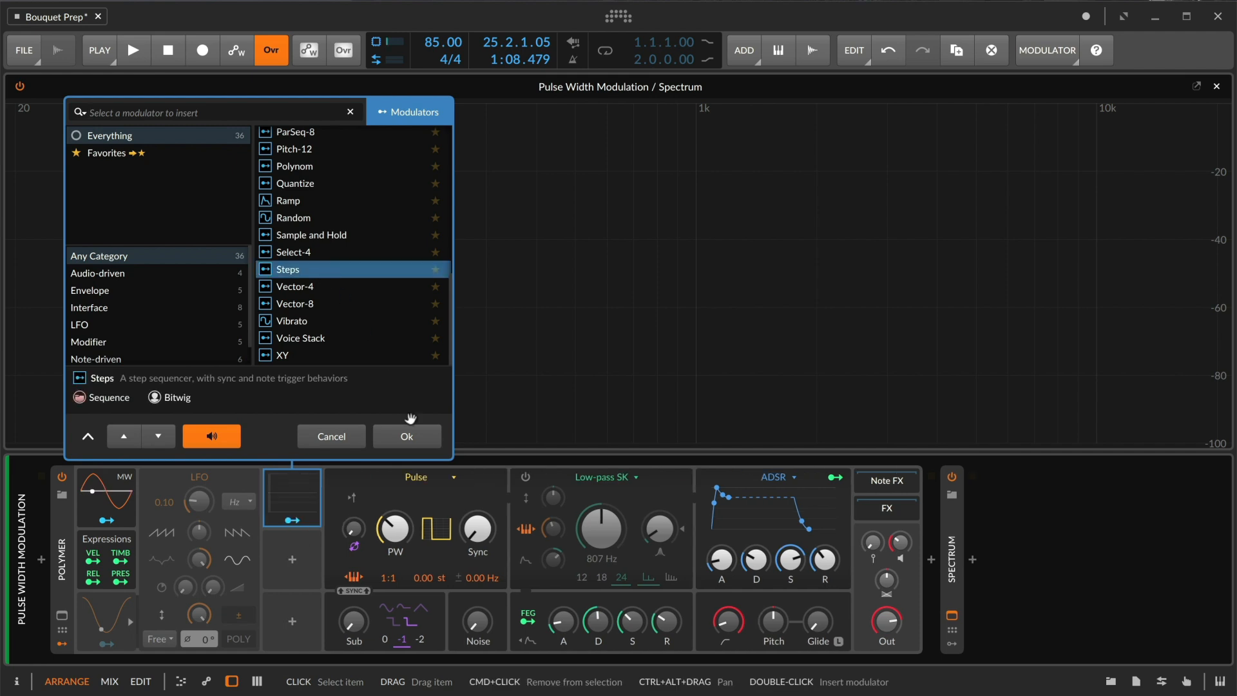
pyautogui.click(408, 441)
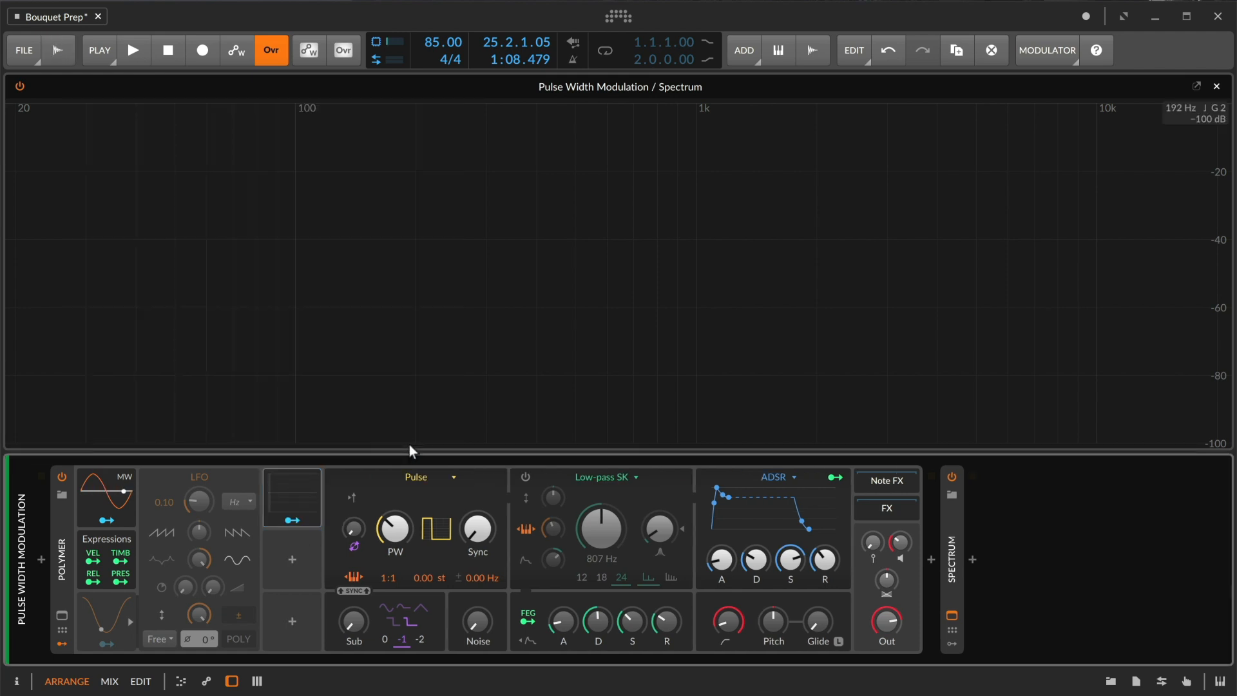
pyautogui.click(284, 489)
# Step: Map the Steps modulator to the Pulse oscillator's pulse width and set the base width to about 47.3%
pyautogui.click(169, 520)
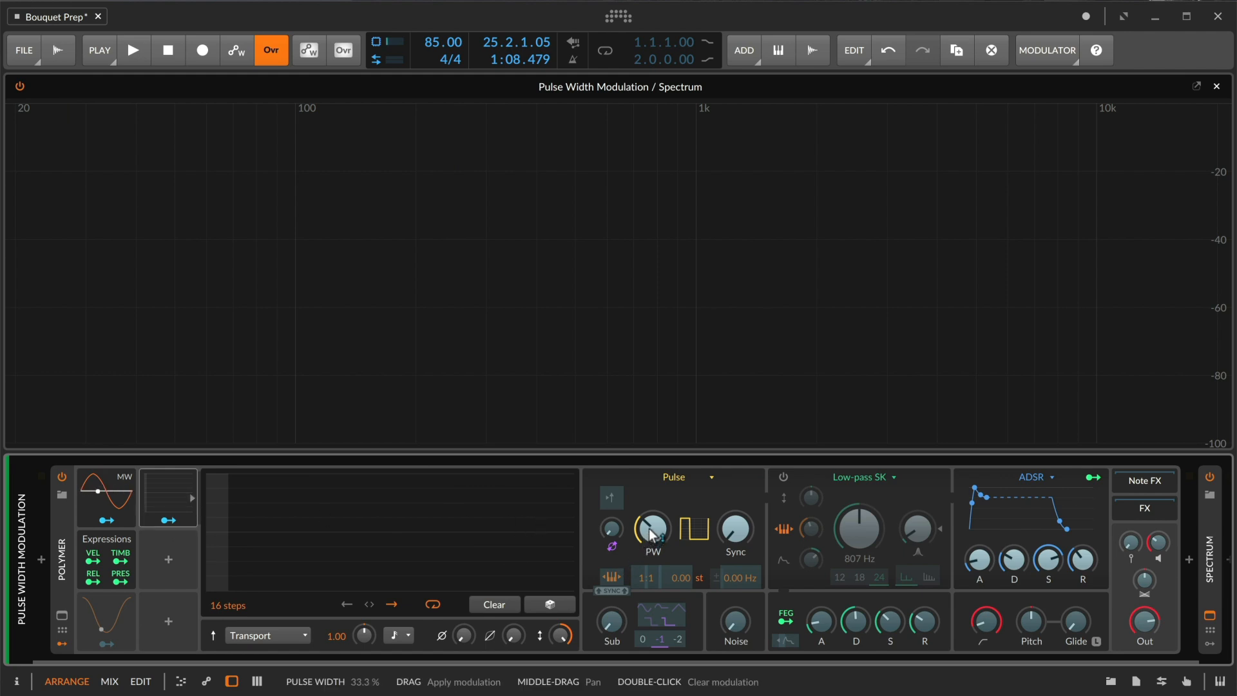
pyautogui.moveTo(653, 534); pyautogui.dragTo(653, 517)
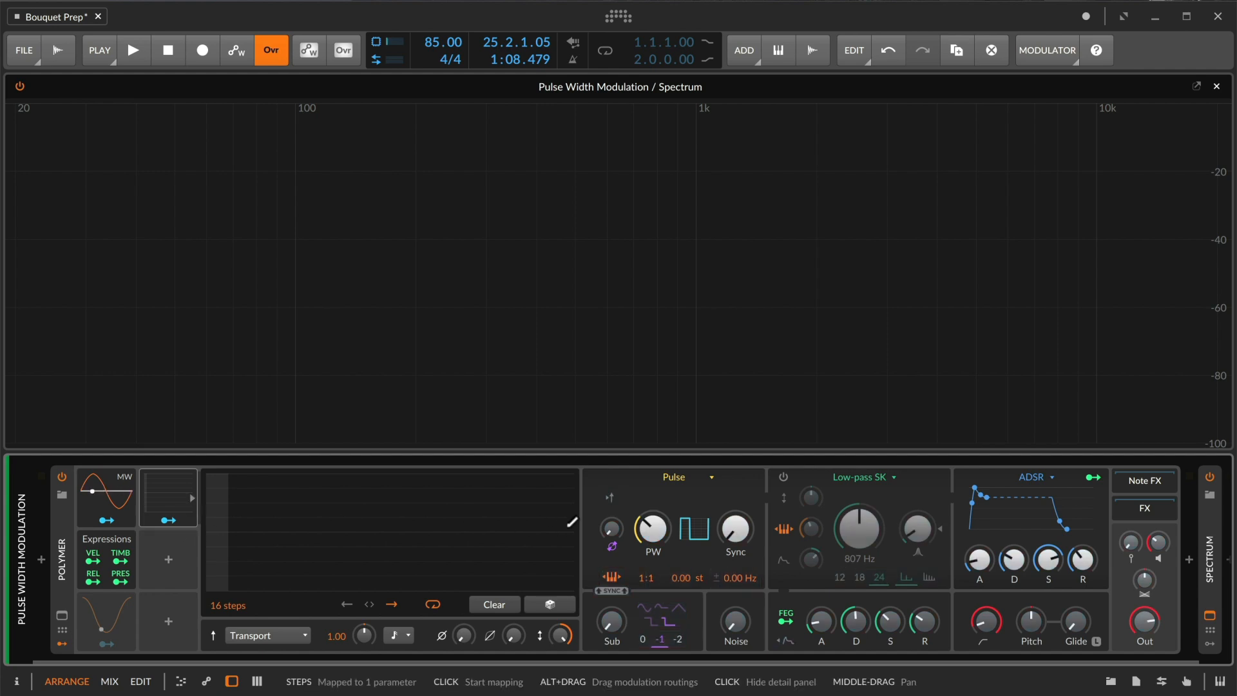
pyautogui.hotkey('ctrl', 'z')
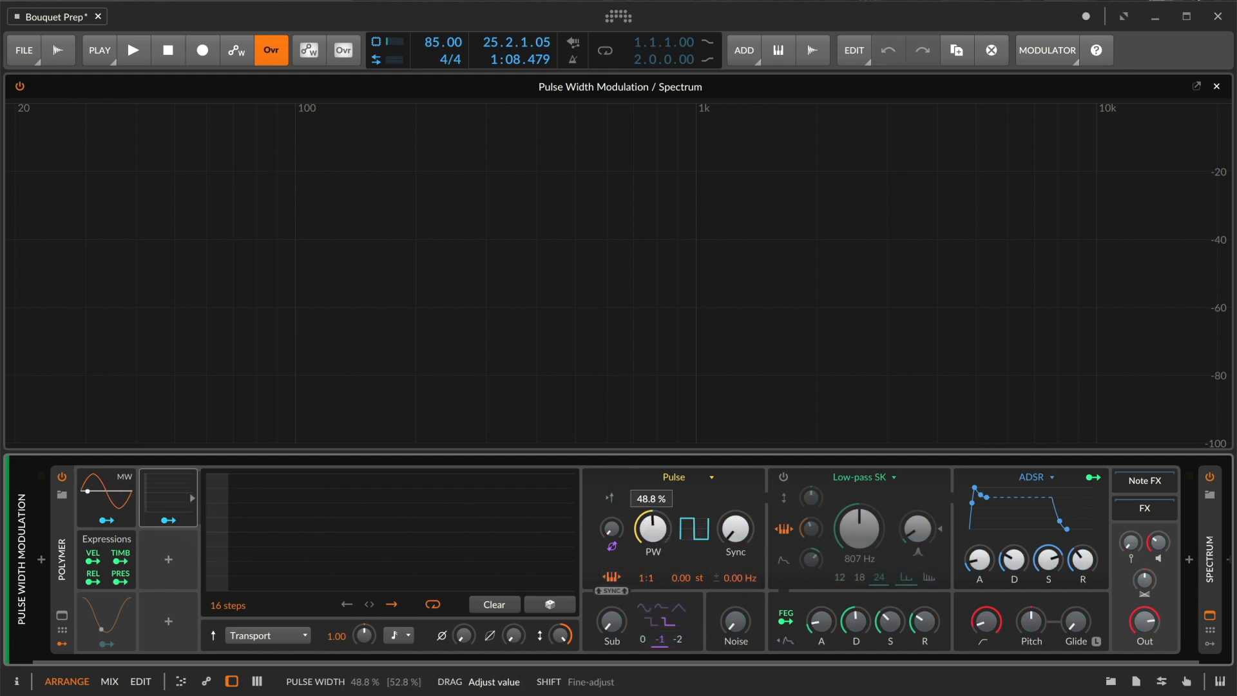
pyautogui.rightClick(652, 533)
pyautogui.click(683, 640)
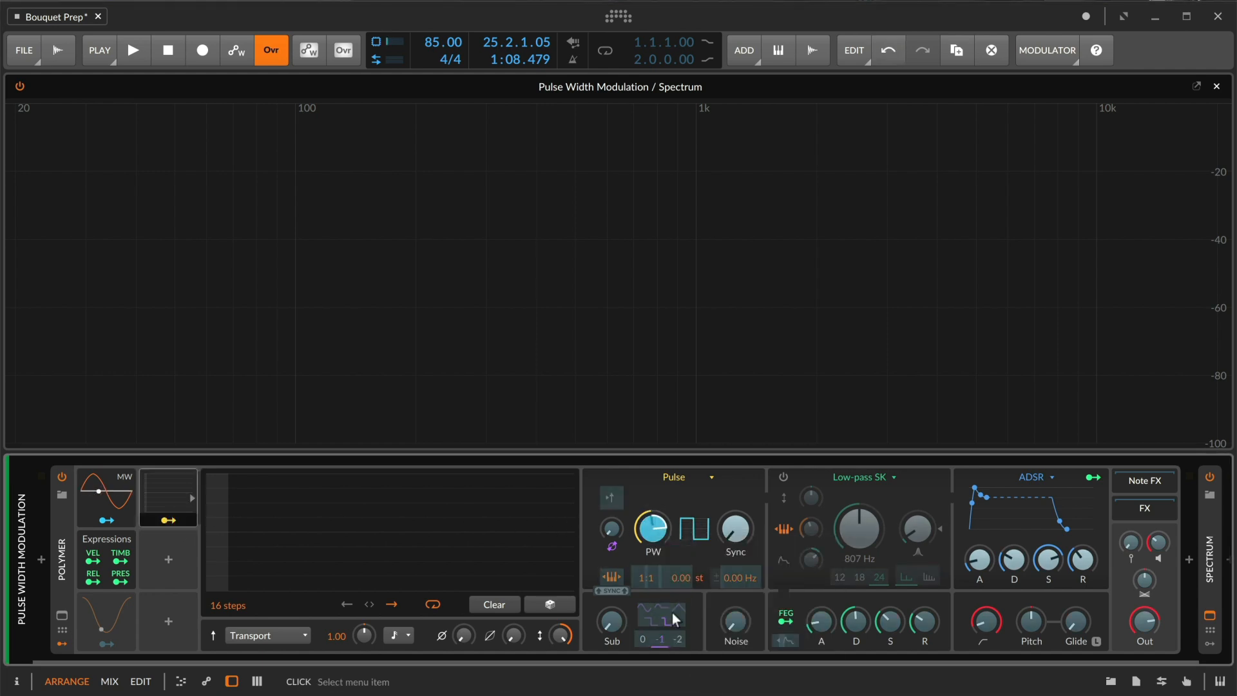
pyautogui.moveTo(653, 528); pyautogui.dragTo(653, 509)
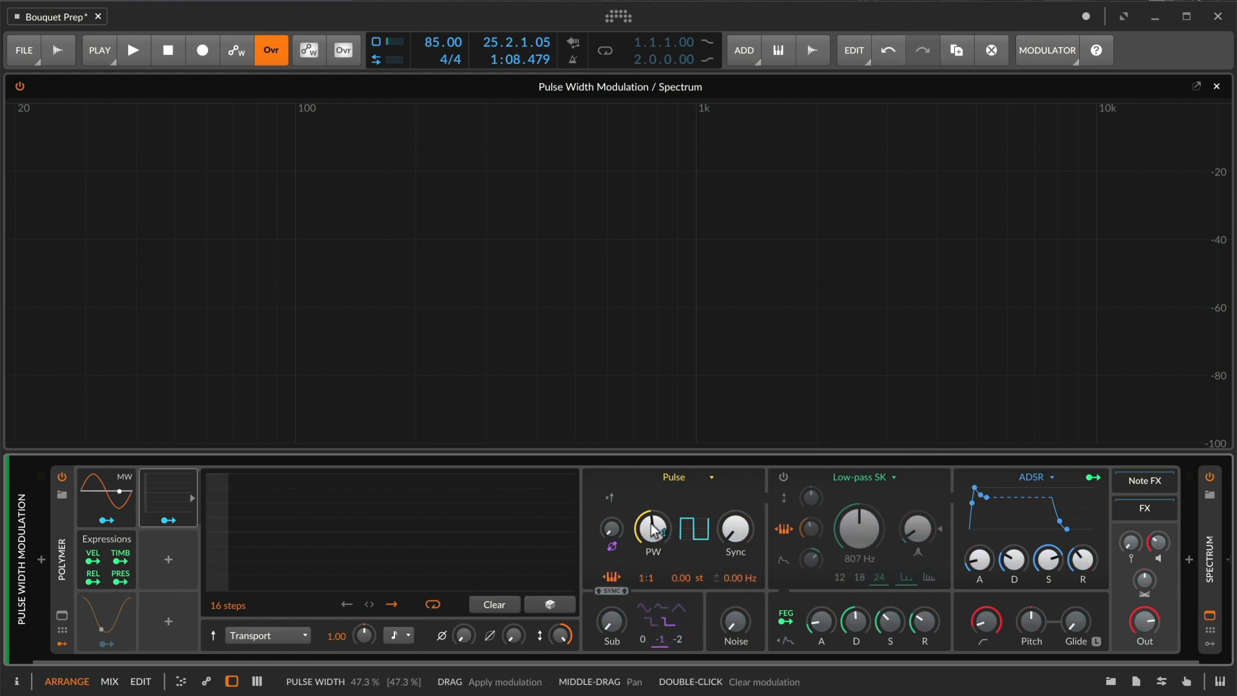
# Step: Fill the Steps modulator's 16 steps with random values during playback and set the pulse width to about 38.8%
pyautogui.press('space')
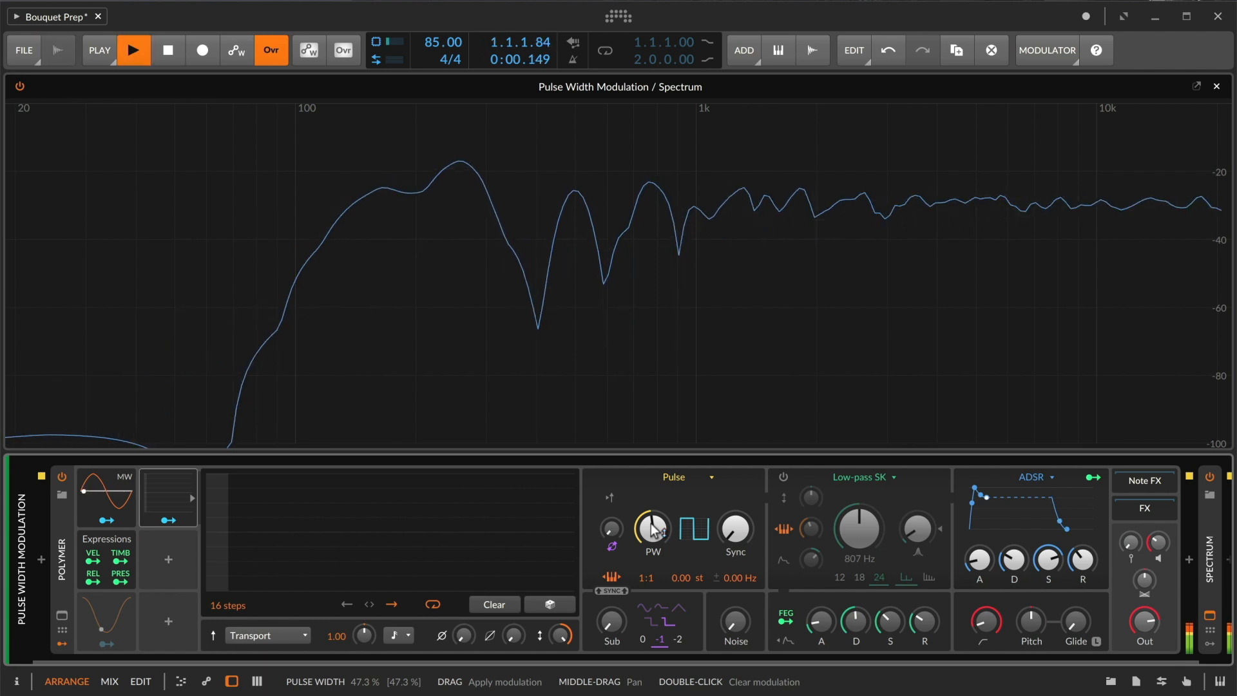
pyautogui.click(297, 516)
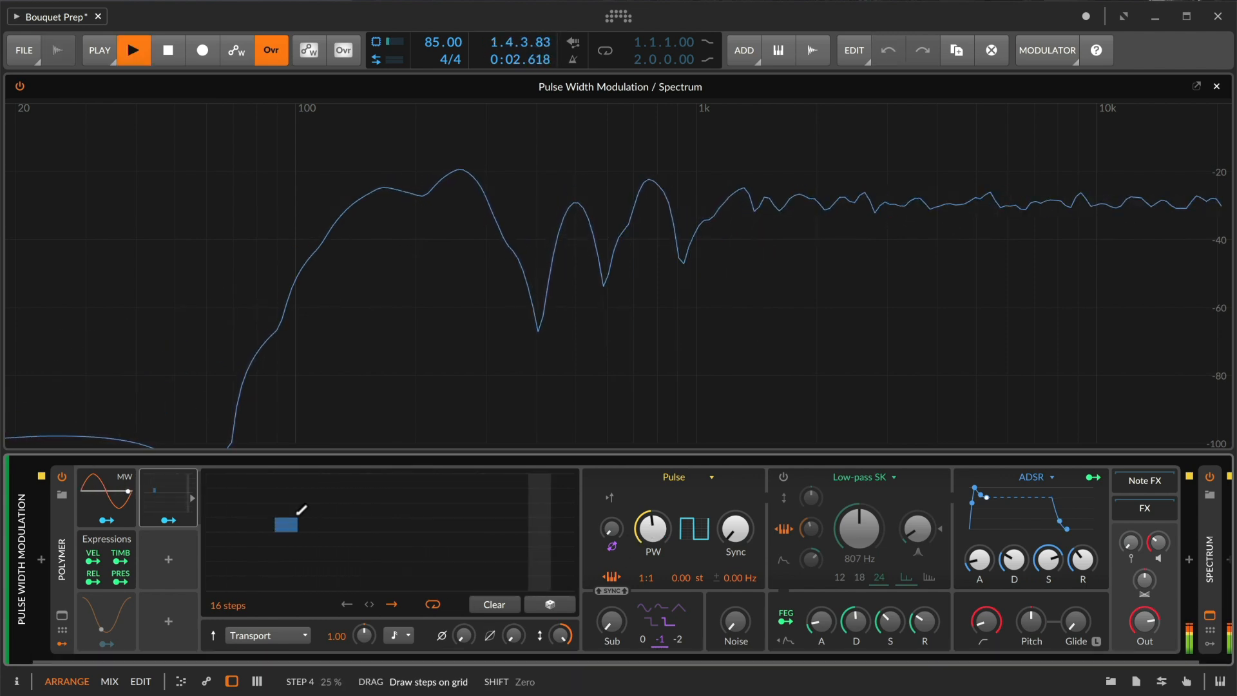
pyautogui.click(551, 605)
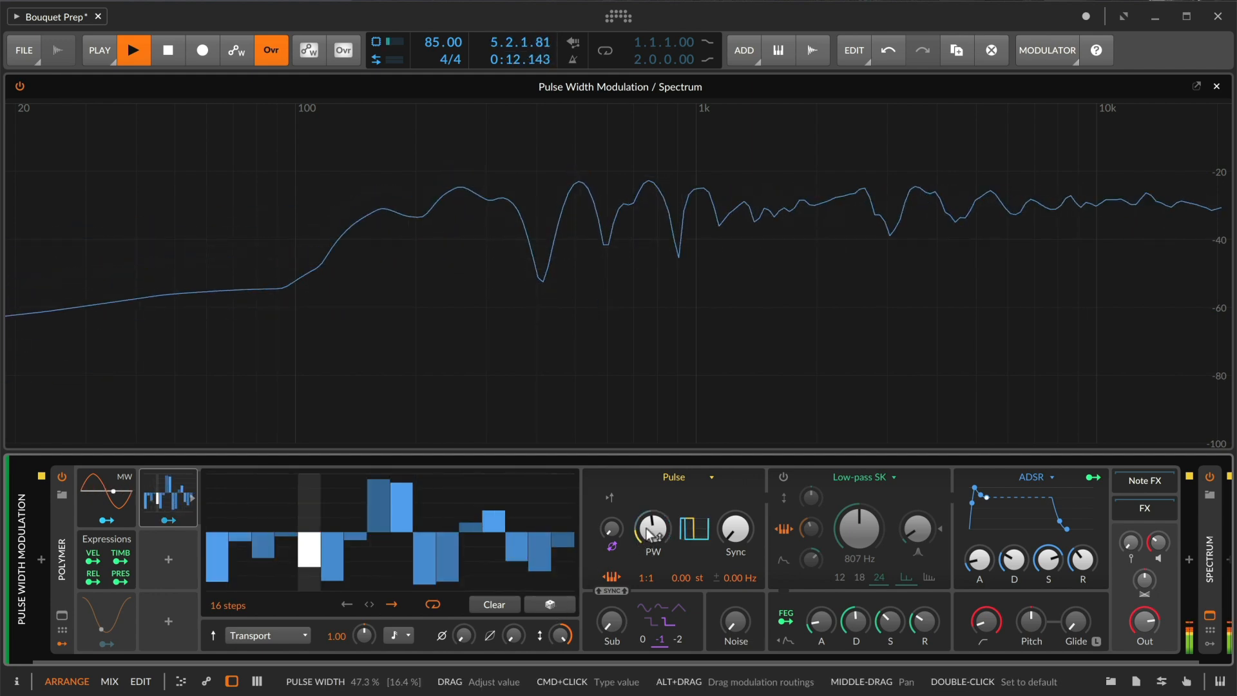
pyautogui.moveTo(656, 529)
pyautogui.mouseDown()
pyautogui.moveTo(656, 538)
pyautogui.moveTo(656, 529)
pyautogui.mouseUp()
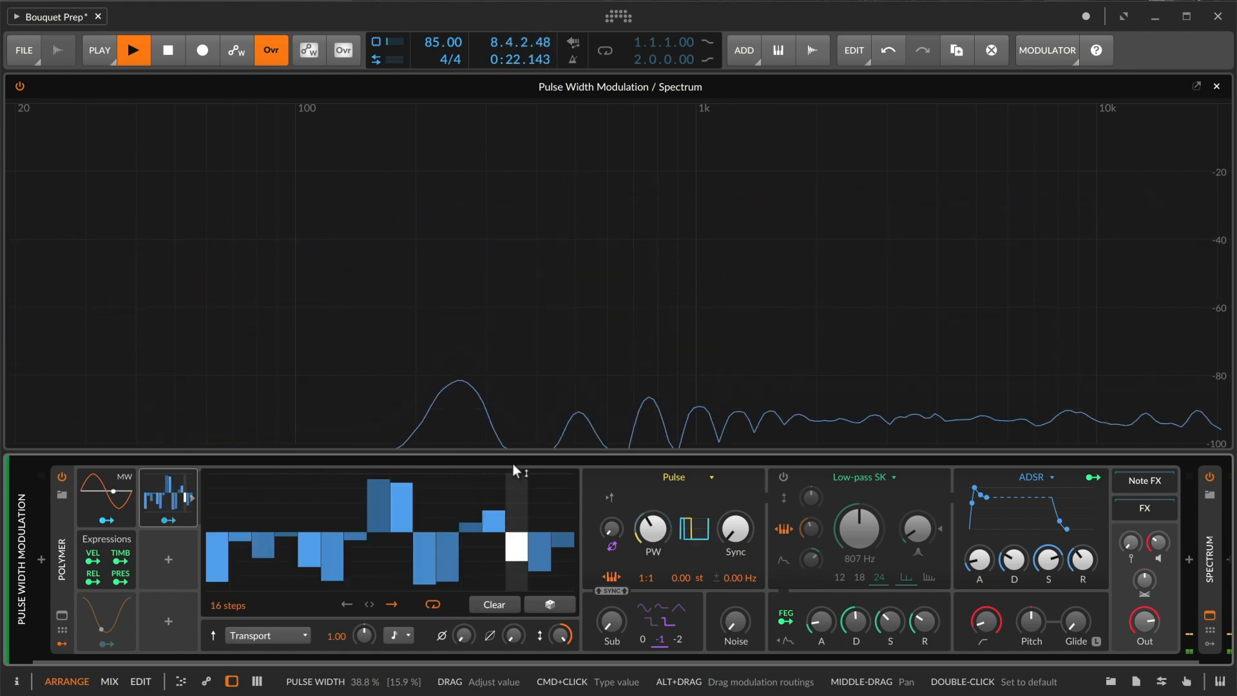
# Step: Make the Steps modulator per-voice and set its playback mode to Note Random
pyautogui.rightClick(160, 503)
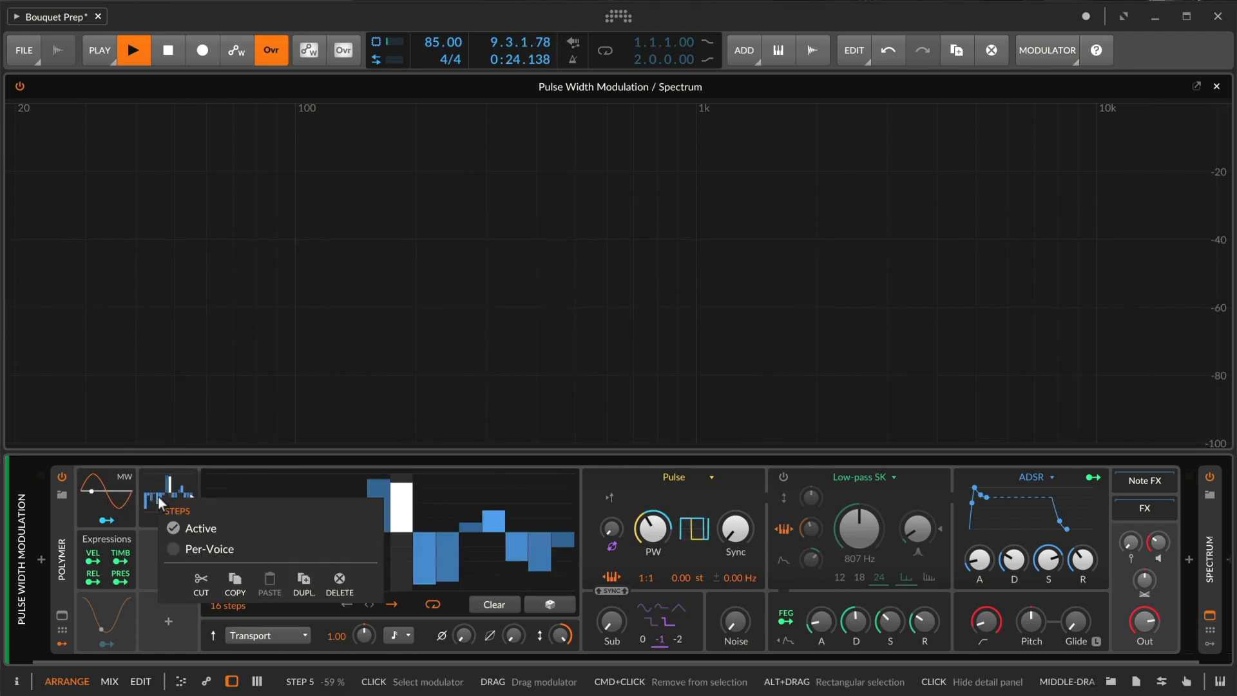
pyautogui.click(172, 551)
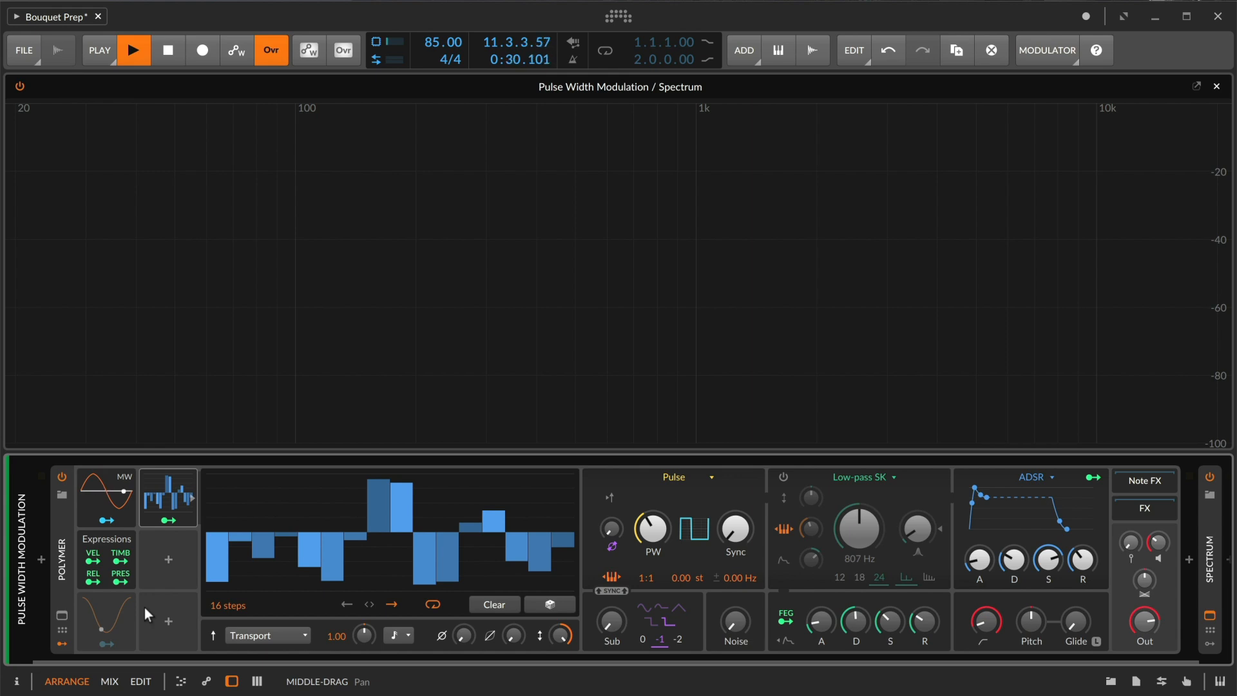
pyautogui.click(297, 641)
pyautogui.click(297, 641)
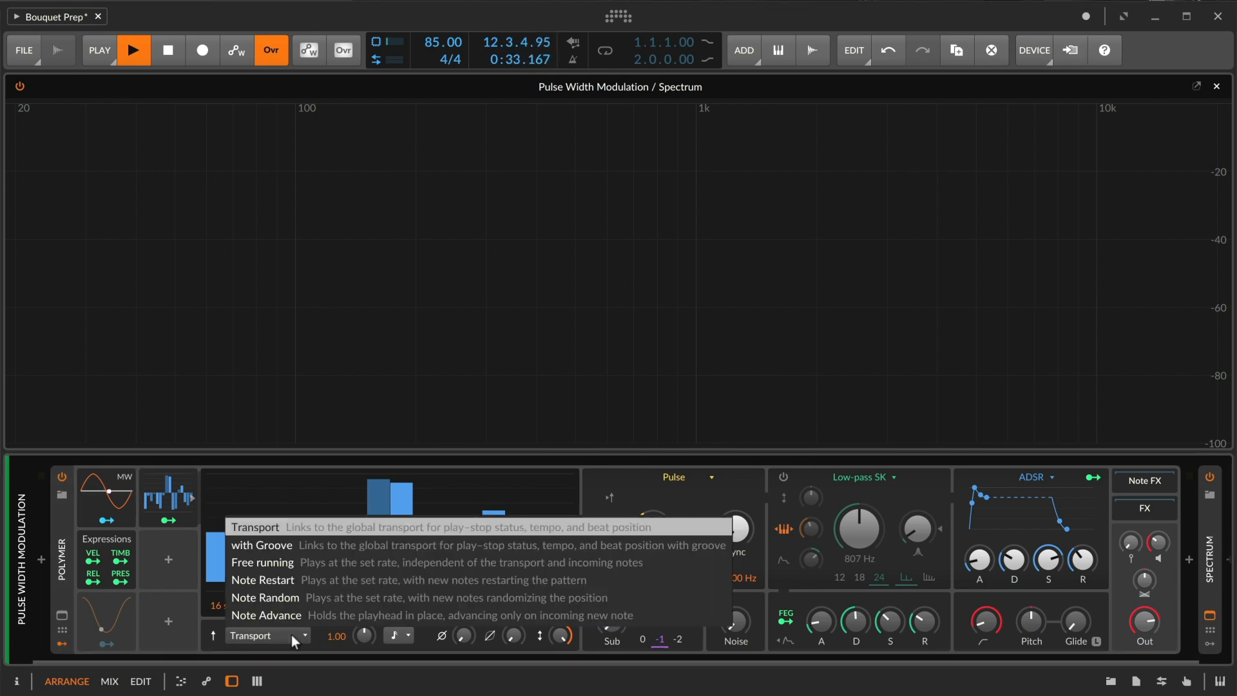
pyautogui.click(315, 598)
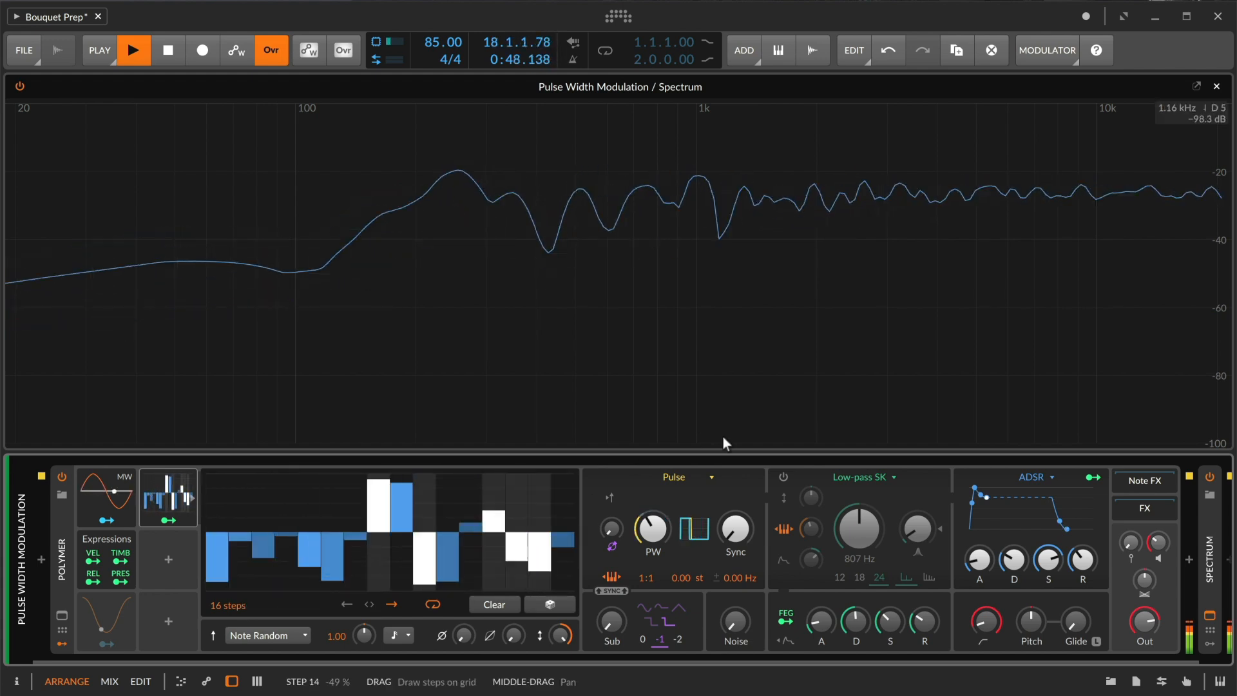
# Step: Enable the low-pass filter with a cutoff of about 415 Hz and lengthen the filter envelope's attack
pyautogui.moveTo(859, 528); pyautogui.dragTo(860, 578)
pyautogui.moveTo(824, 625)
pyautogui.mouseDown()
pyautogui.moveTo(826, 609)
pyautogui.moveTo(826, 625)
pyautogui.mouseUp()
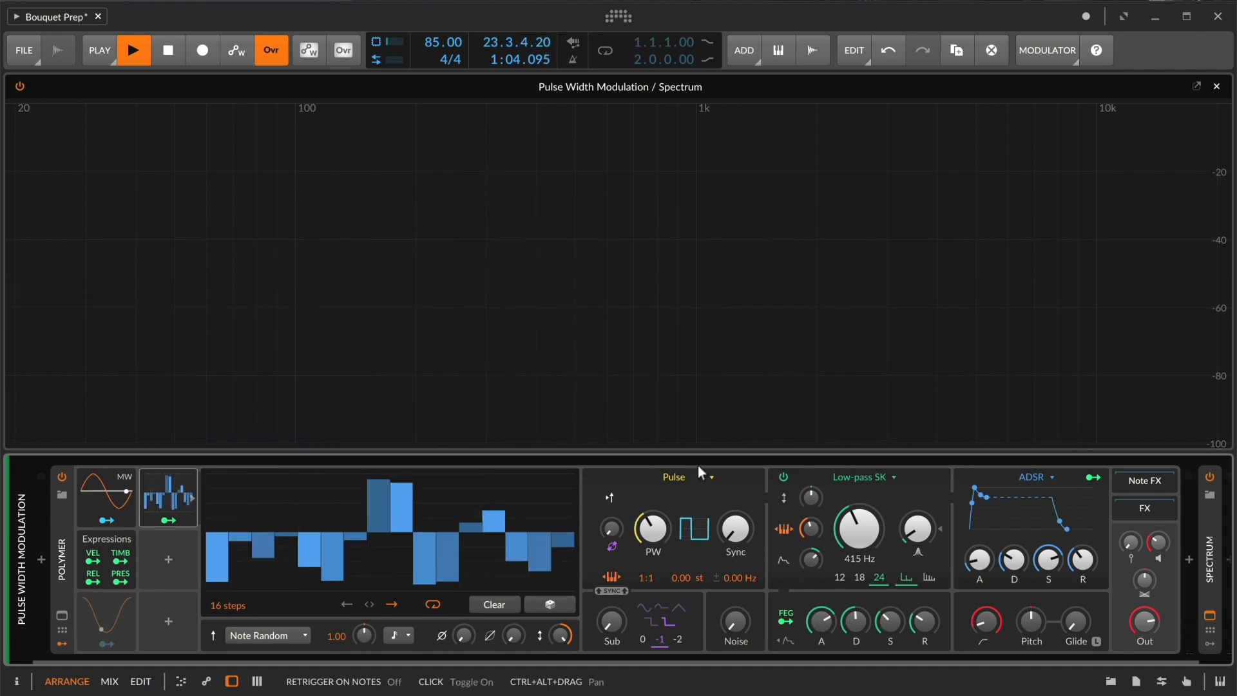
# Step: Switch to the Phase Distortion track and open its Spectrum analyzer in the expanded view
pyautogui.press('Escape')
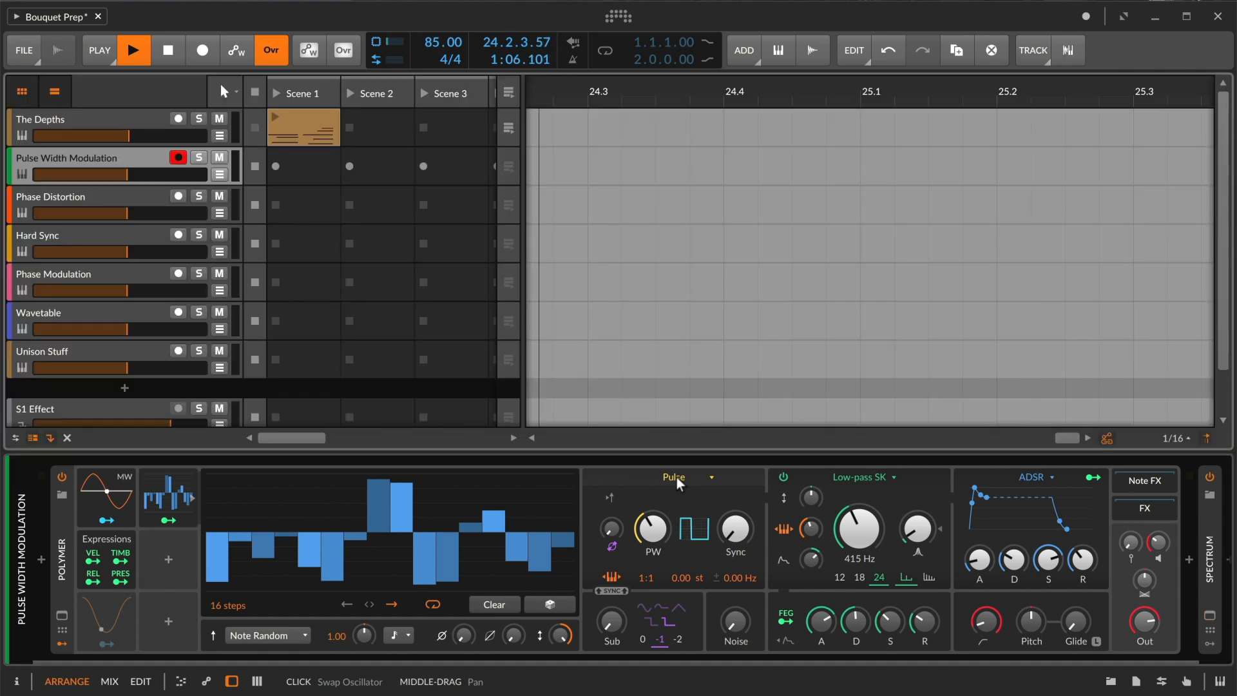
pyautogui.click(100, 202)
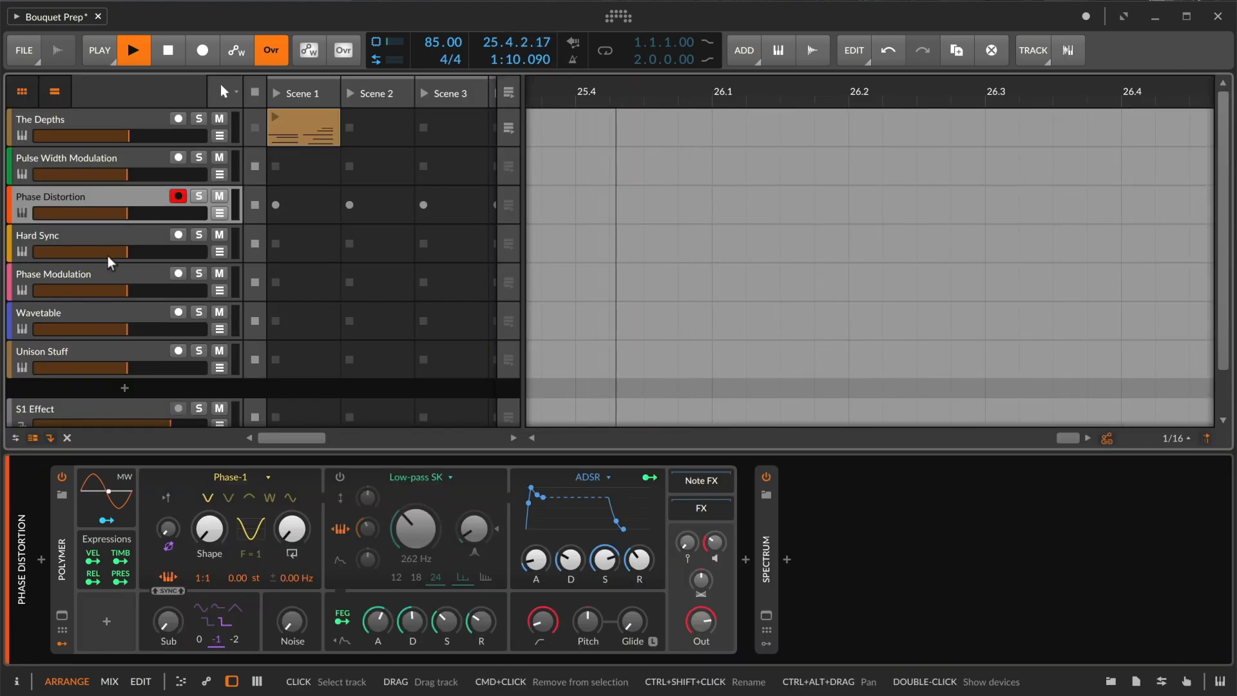
pyautogui.click(768, 616)
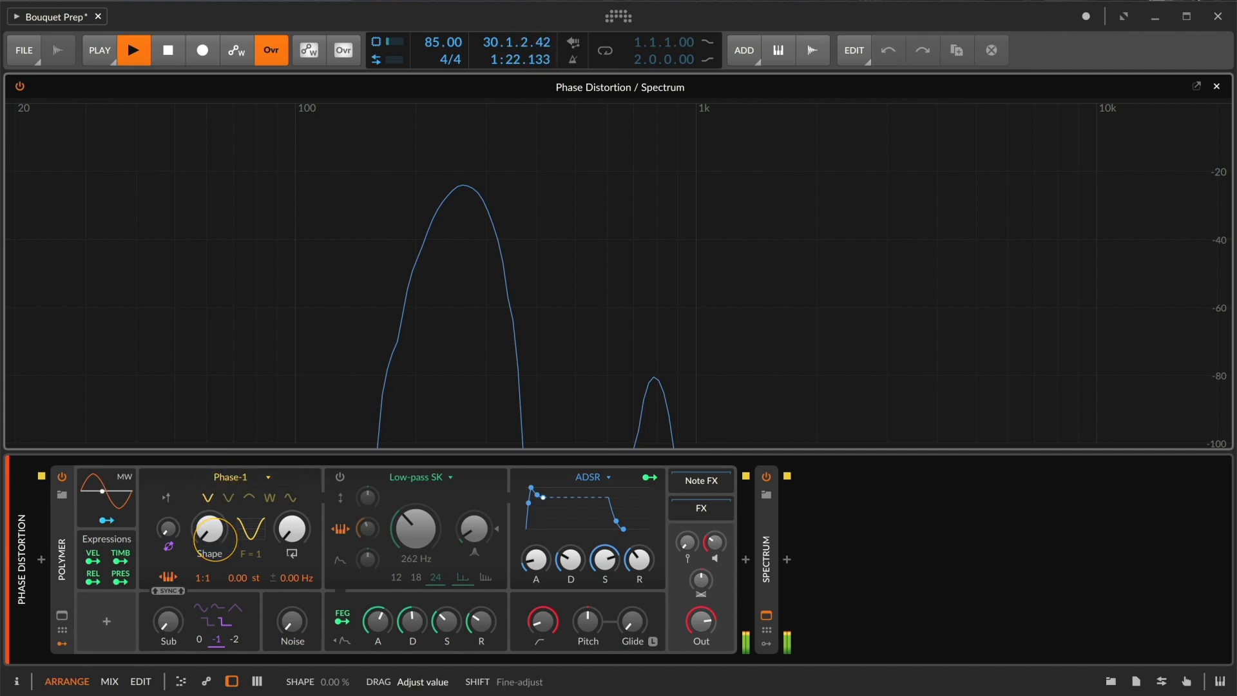
# Step: Try high Shape amounts with different Phase-1 oscillator algorithms, finishing with Shape at 0%
pyautogui.moveTo(210, 528); pyautogui.dragTo(210, 443)
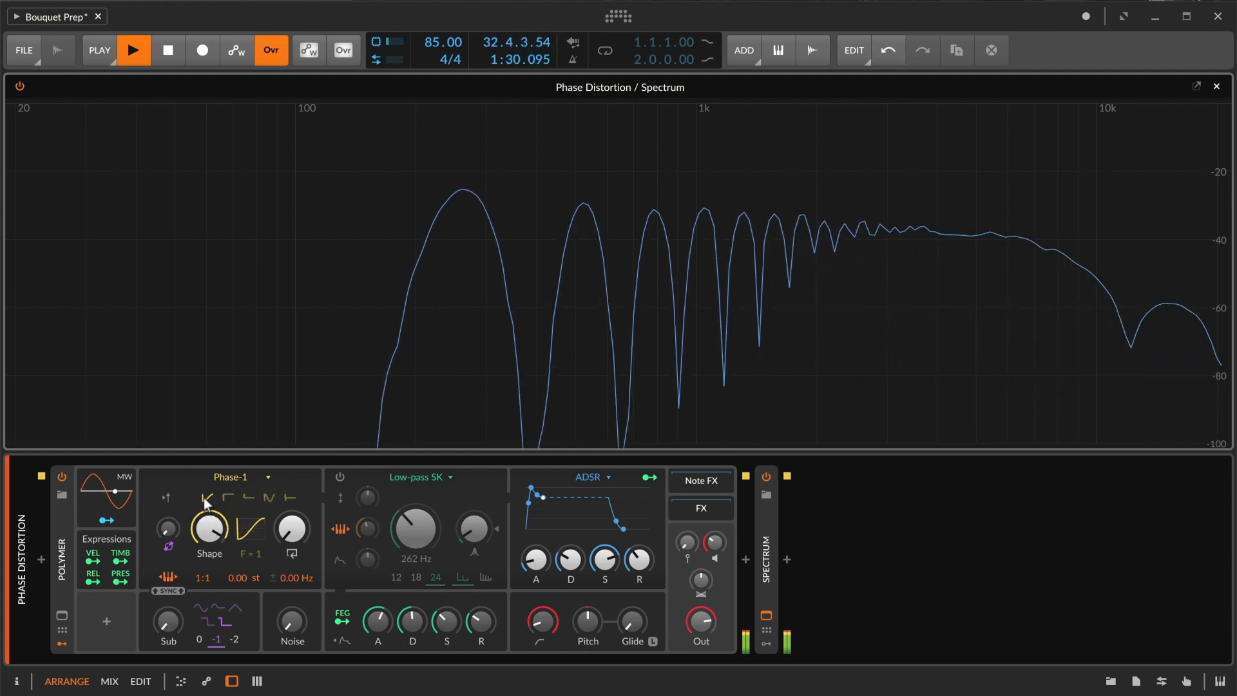
pyautogui.click(269, 498)
pyautogui.moveTo(212, 537); pyautogui.dragTo(213, 596)
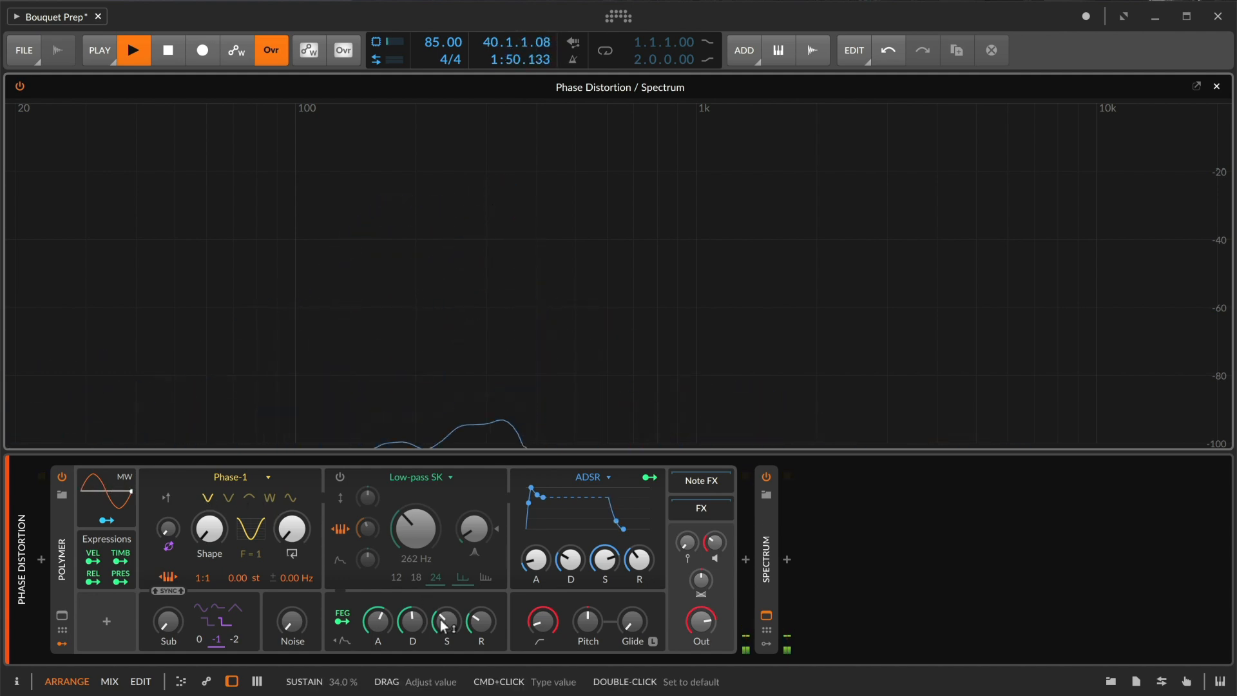
# Step: Map the filter envelope generator to the Phase-1 oscillator's Shape with a positive modulation amount
pyautogui.click(344, 618)
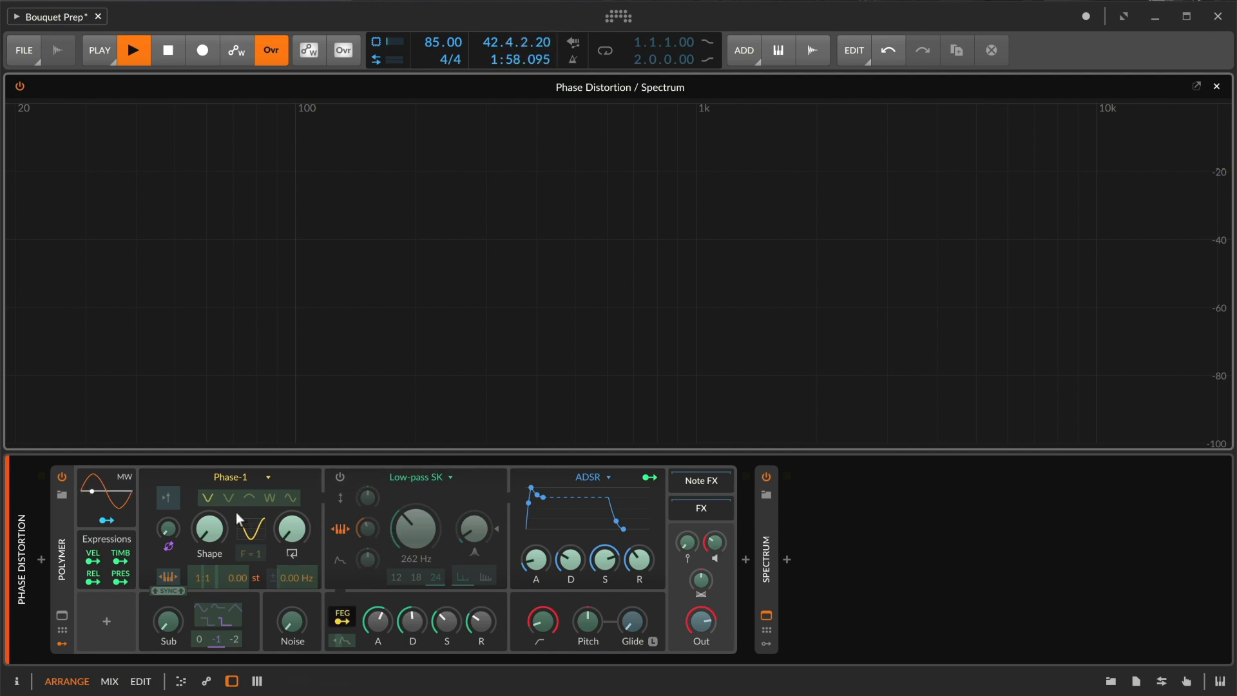
pyautogui.moveTo(212, 532); pyautogui.dragTo(211, 486)
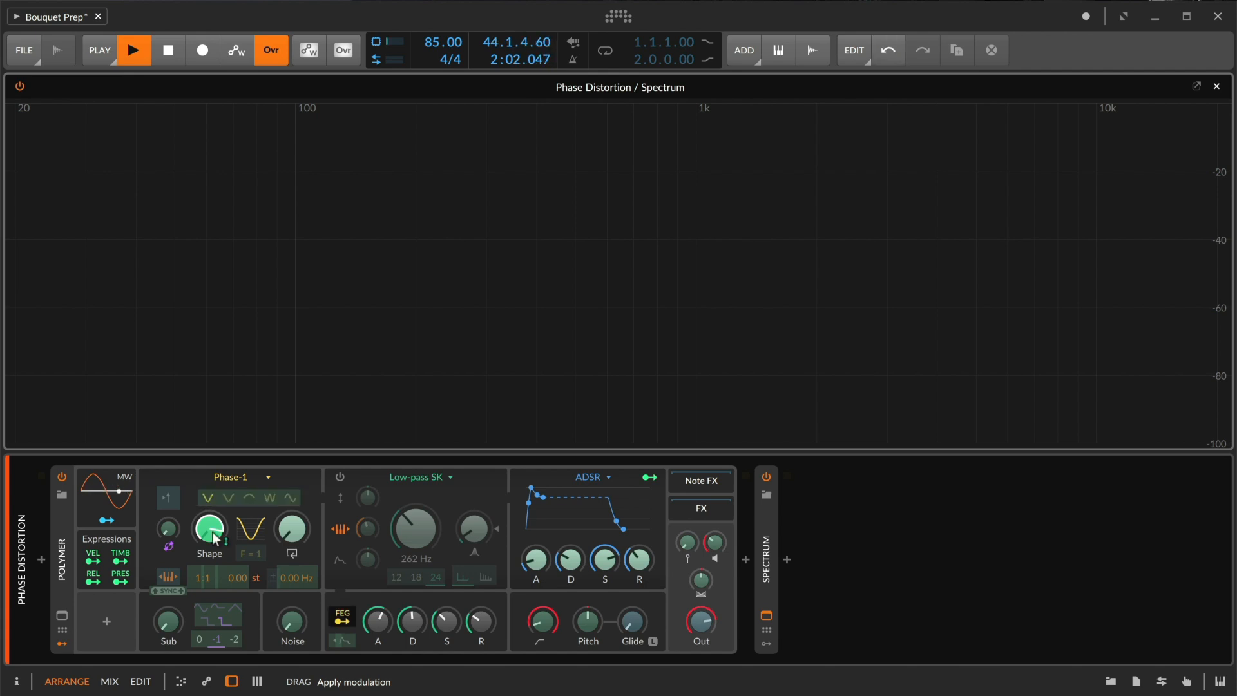
pyautogui.press('Escape')
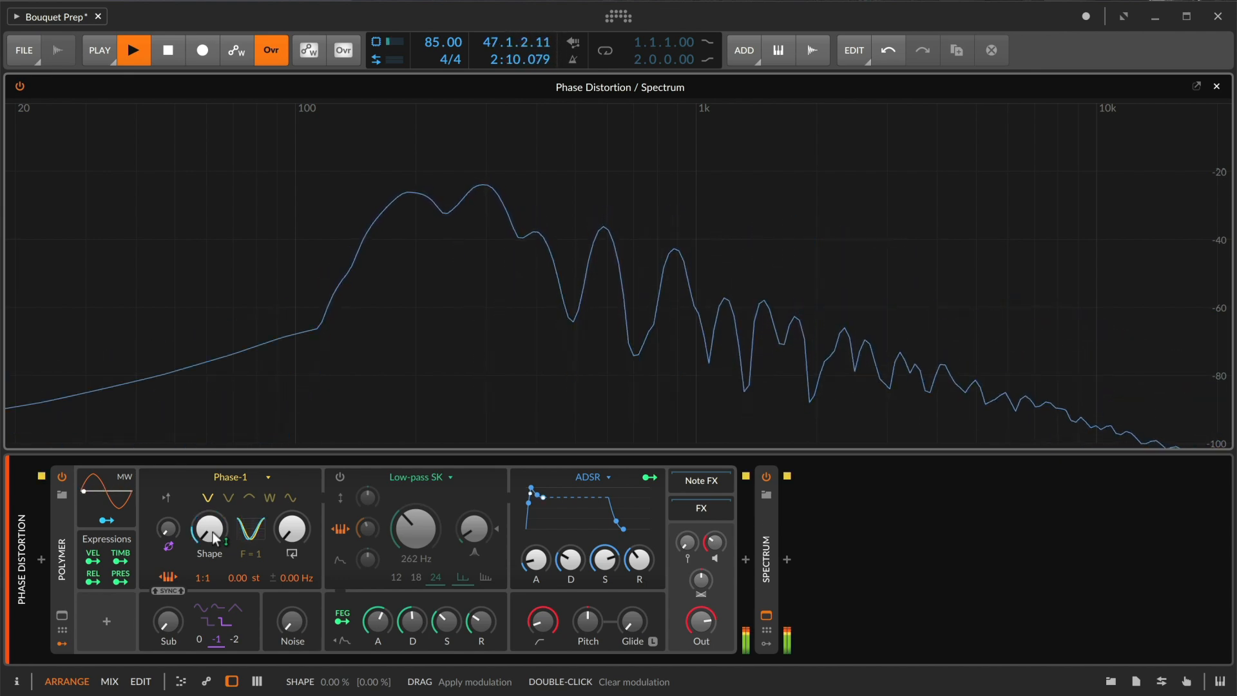
# Step: Lengthen the filter envelope's attack and decay and try a base Shape of about 19.5%, finishing at 0%
pyautogui.moveTo(378, 620); pyautogui.dragTo(408, 612)
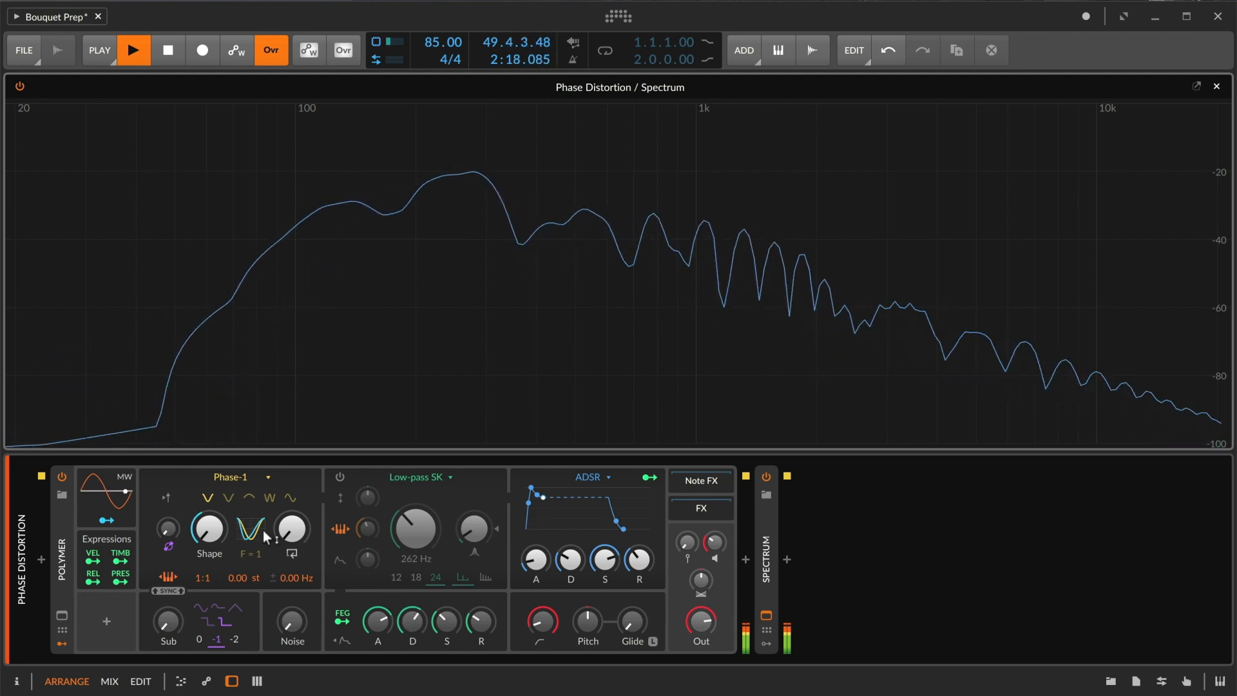
pyautogui.moveTo(214, 528); pyautogui.dragTo(213, 540)
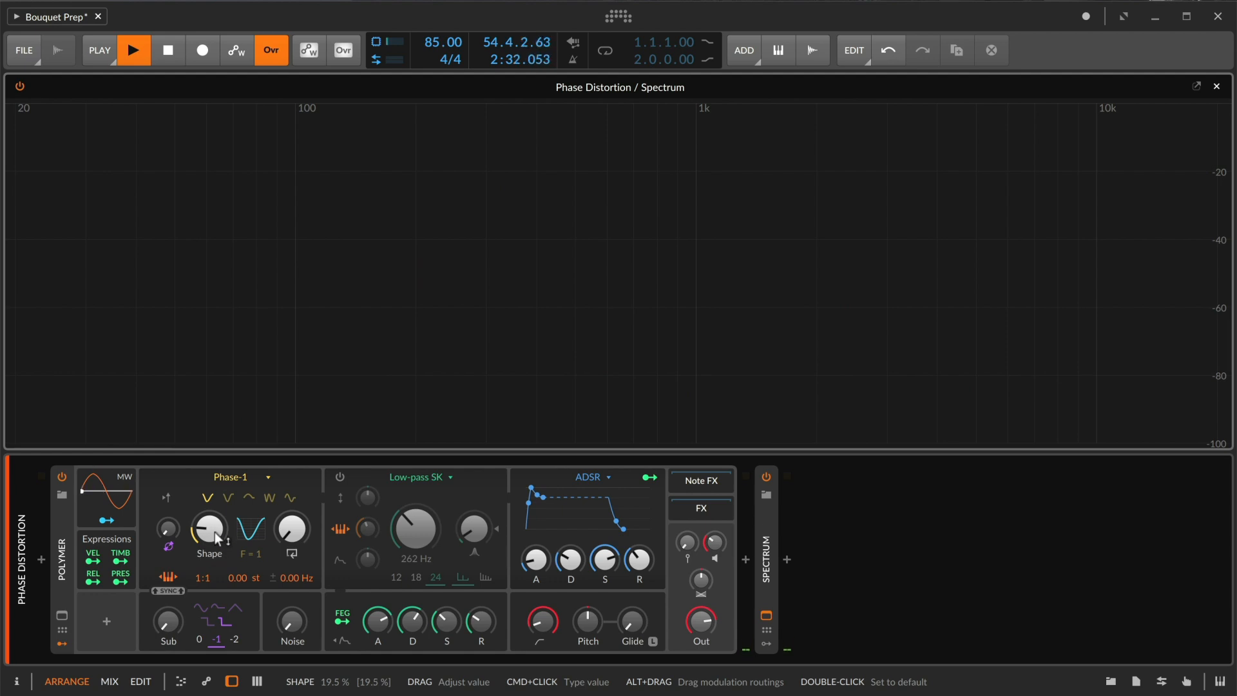
pyautogui.moveTo(215, 558); pyautogui.dragTo(216, 586)
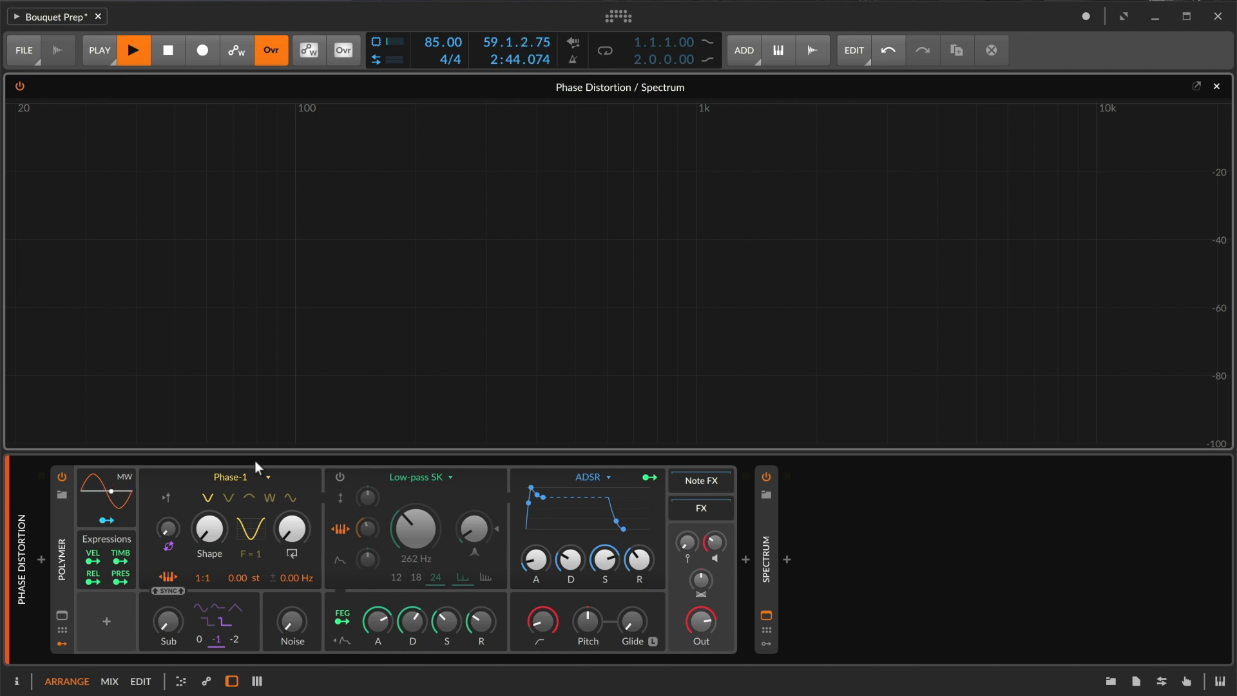
# Step: Swap the oscillator to Sine and try a Skew of about 79.5%, finishing with Skew at 50%
pyautogui.click(247, 479)
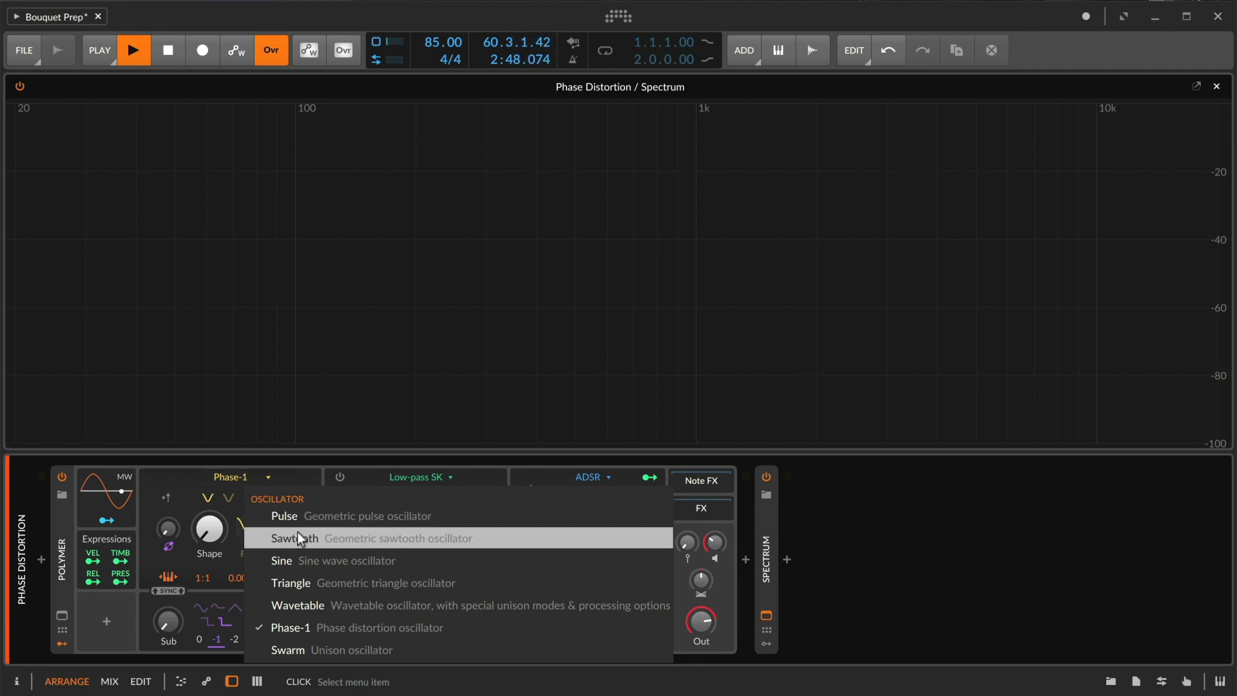
pyautogui.click(344, 562)
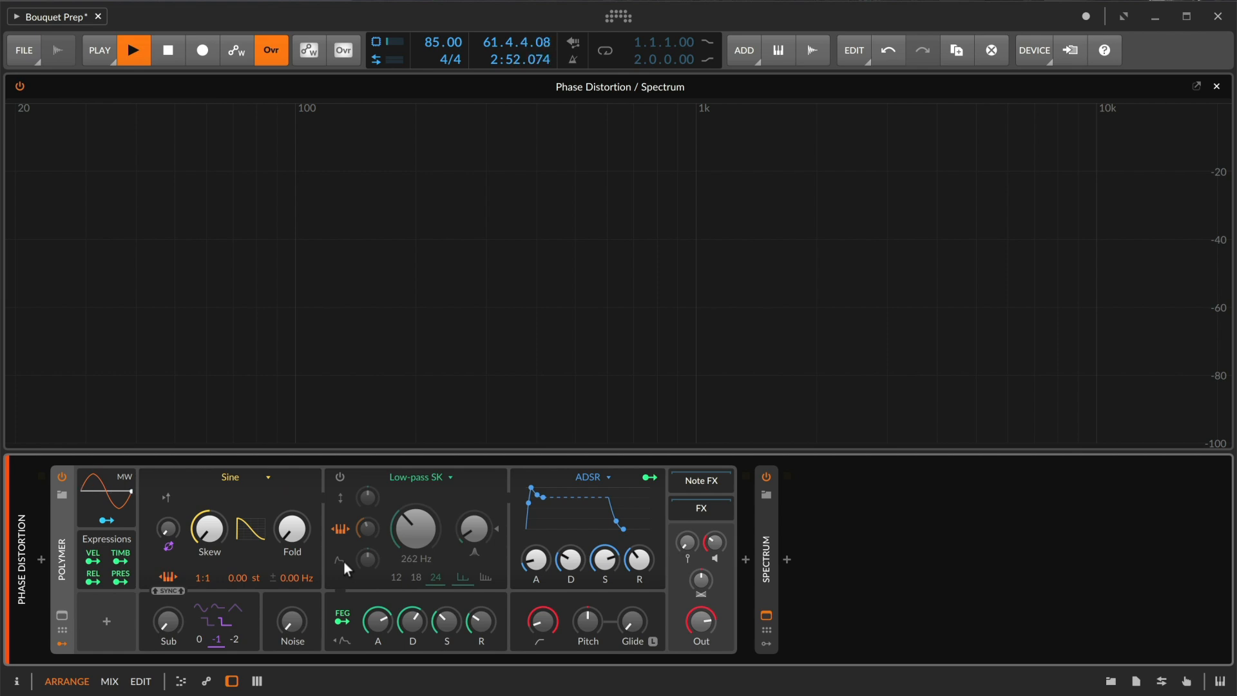
pyautogui.doubleClick(204, 531)
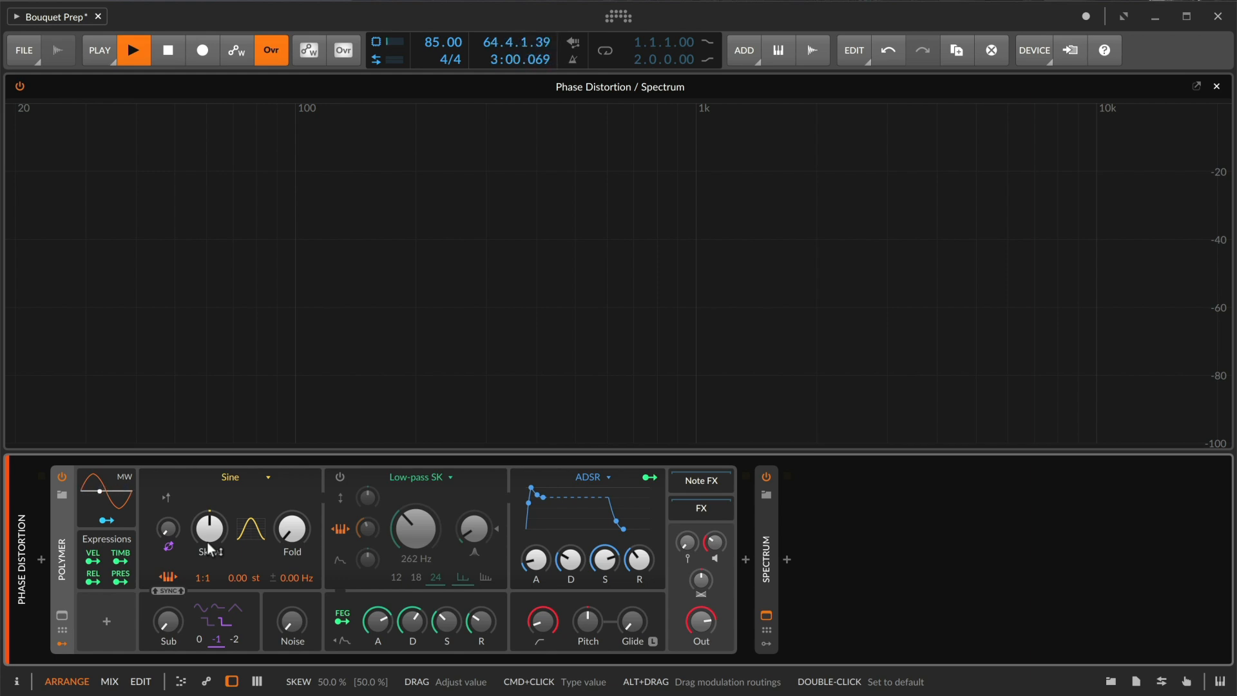
pyautogui.moveTo(211, 544); pyautogui.dragTo(211, 509)
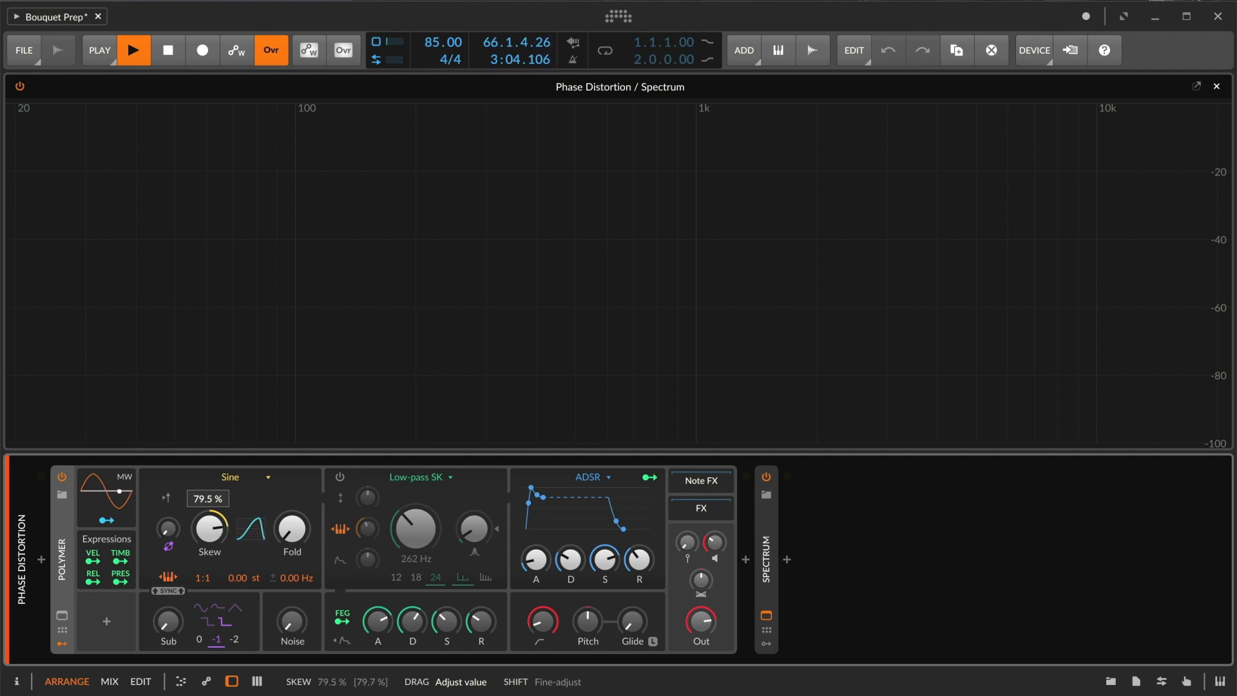
pyautogui.moveTo(207, 533); pyautogui.dragTo(206, 534)
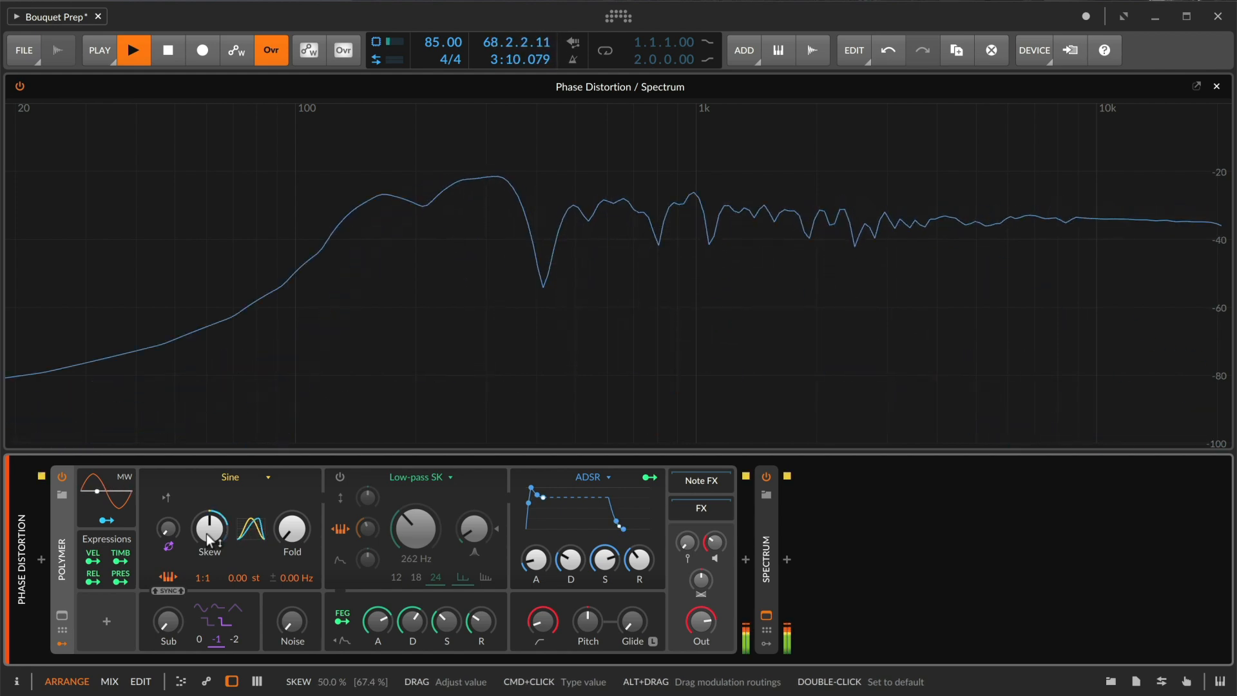
# Step: Swap the oscillator from Sine to Triangle, keeping the envelope modulation on Skew
pyautogui.click(249, 478)
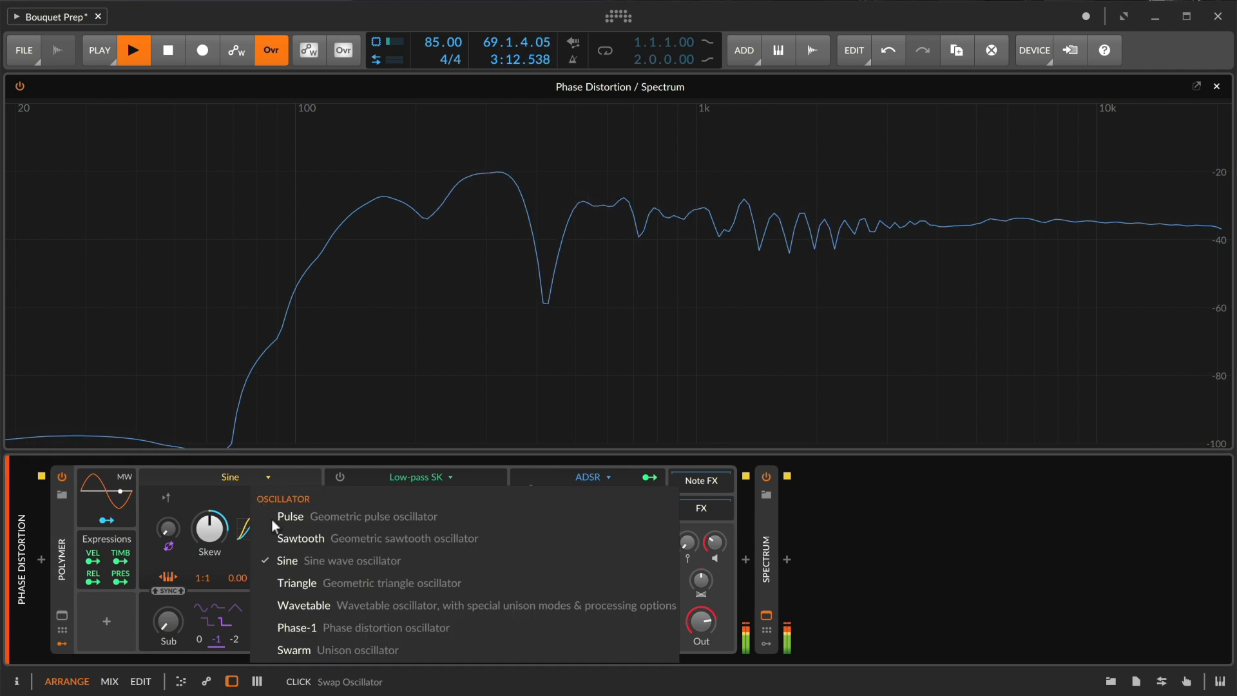
pyautogui.click(303, 581)
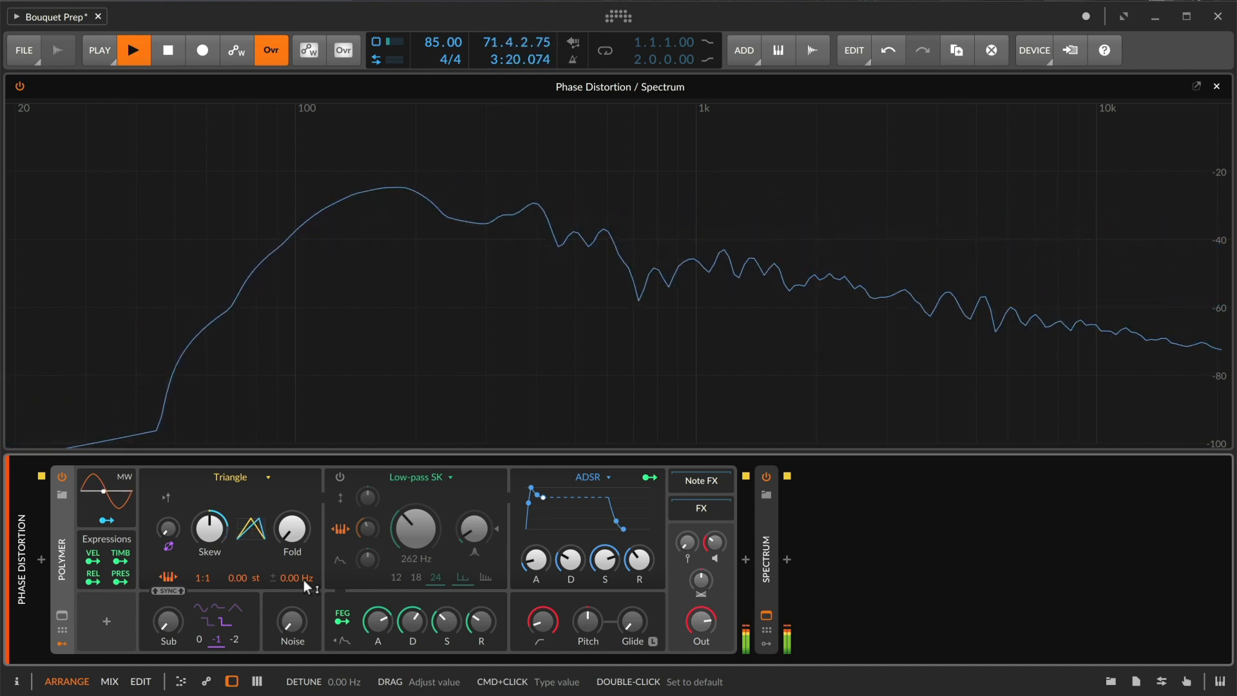
# Step: Close the expanded spectrum view, select the Hard Sync track and open its Oscilloscope's expanded view
pyautogui.press('Escape')
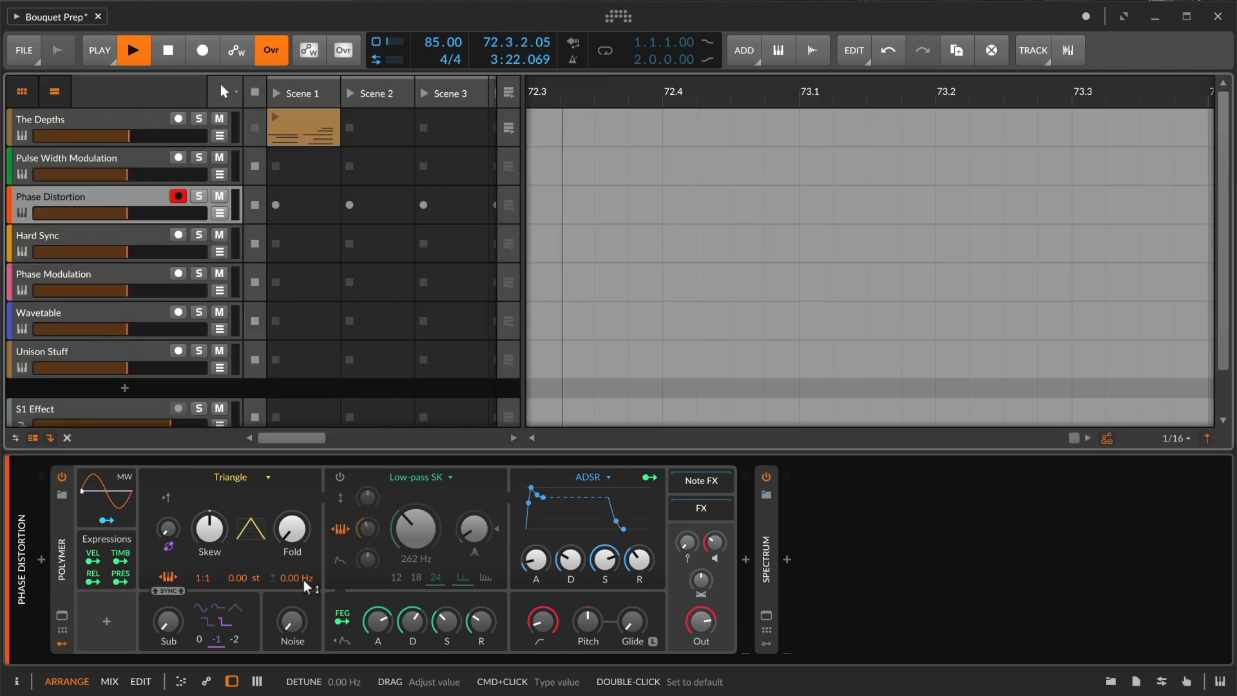
pyautogui.click(125, 238)
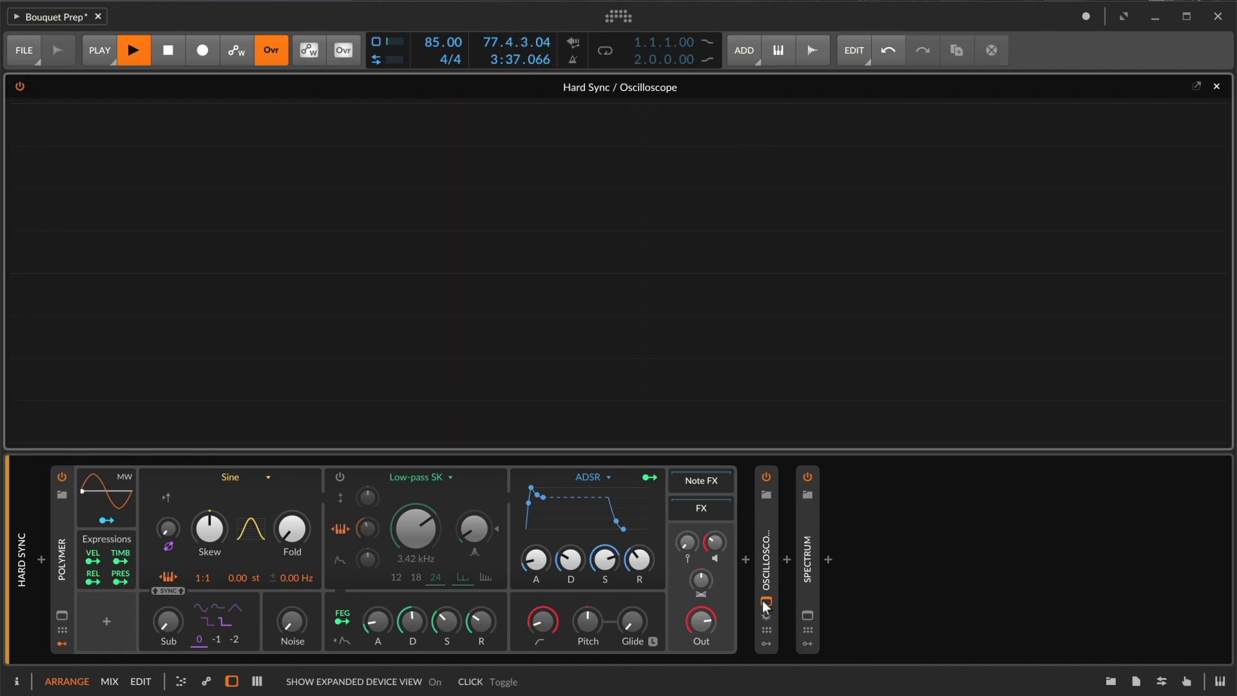
pyautogui.click(766, 605)
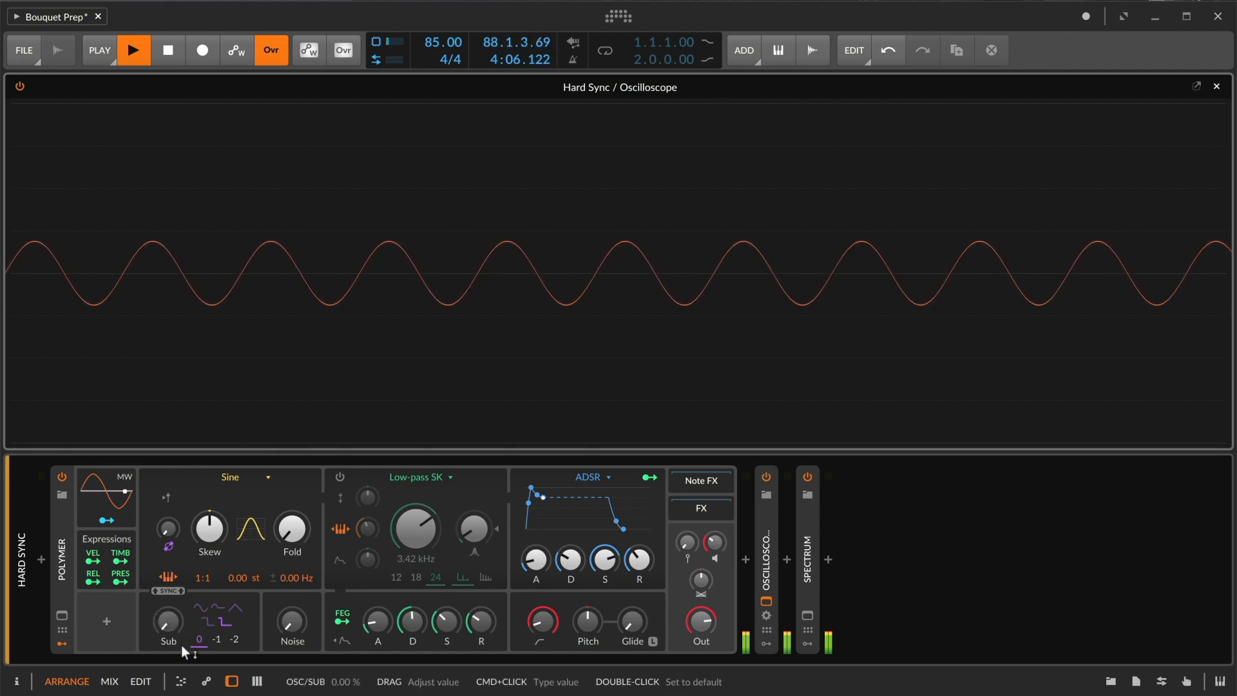
# Step: Turn on oscillator Sync and try a pitch offset of 5.00 st, finishing at 0.00 st
pyautogui.click(161, 588)
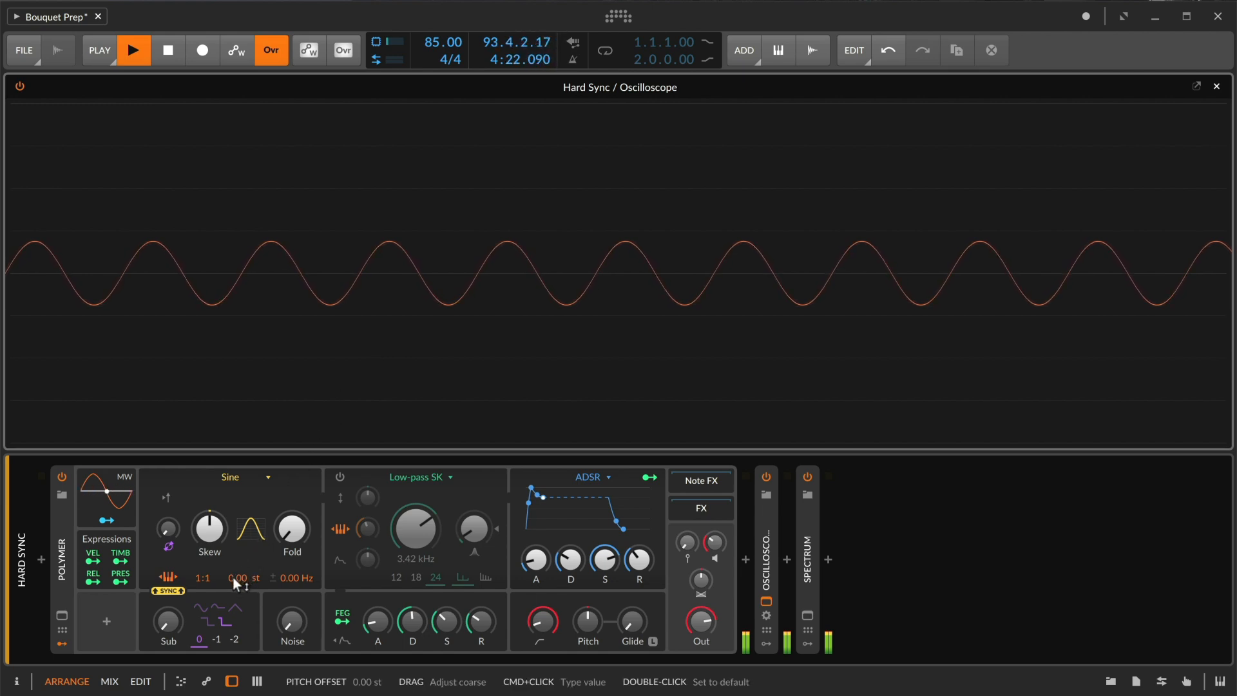
pyautogui.moveTo(233, 577)
pyautogui.mouseDown()
pyautogui.moveTo(233, 566)
pyautogui.moveTo(233, 577)
pyautogui.mouseUp()
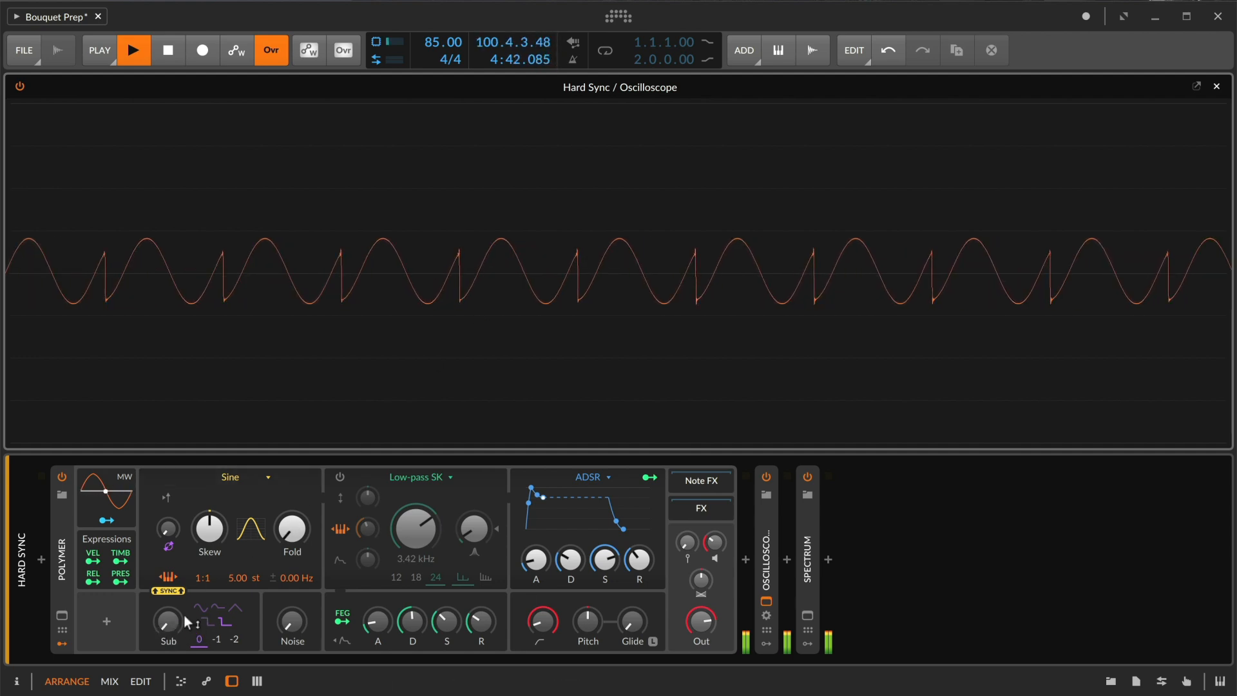
pyautogui.moveTo(236, 584)
pyautogui.mouseDown()
pyautogui.moveTo(236, 530)
pyautogui.moveTo(232, 578)
pyautogui.mouseUp()
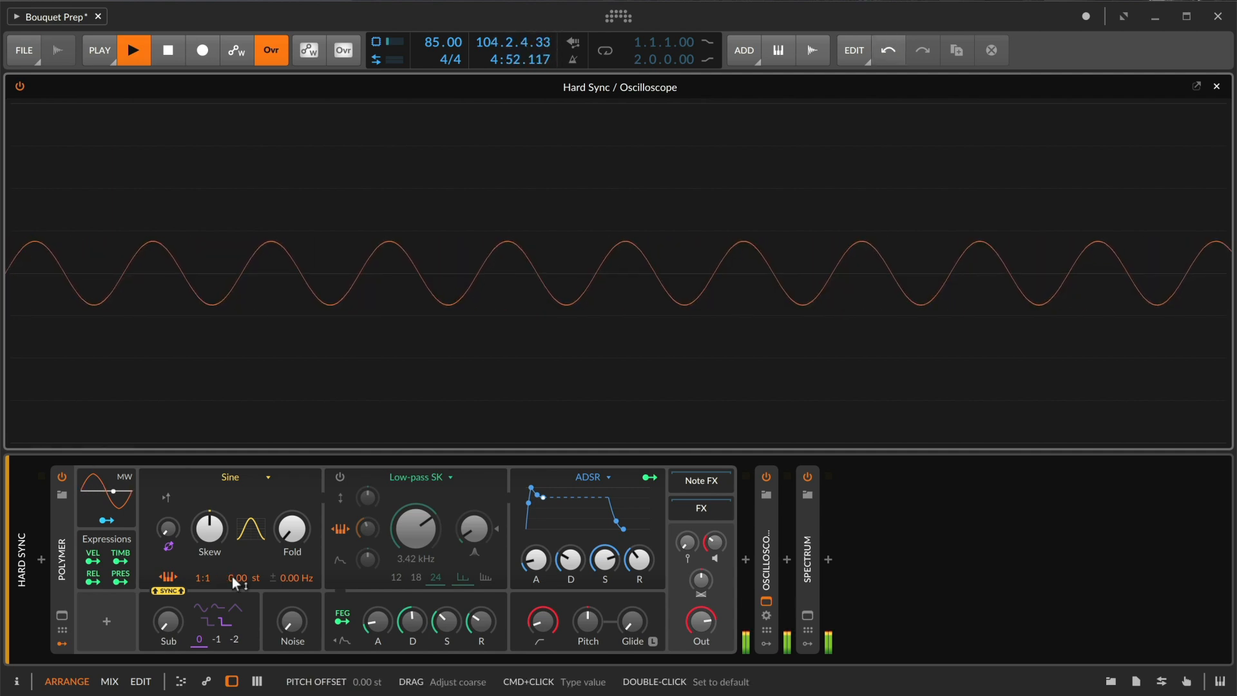
# Step: Swap the oscillator to Sawtooth and map the Velocity expression to its pitch offset with a modulation amount of +18.40
pyautogui.click(239, 473)
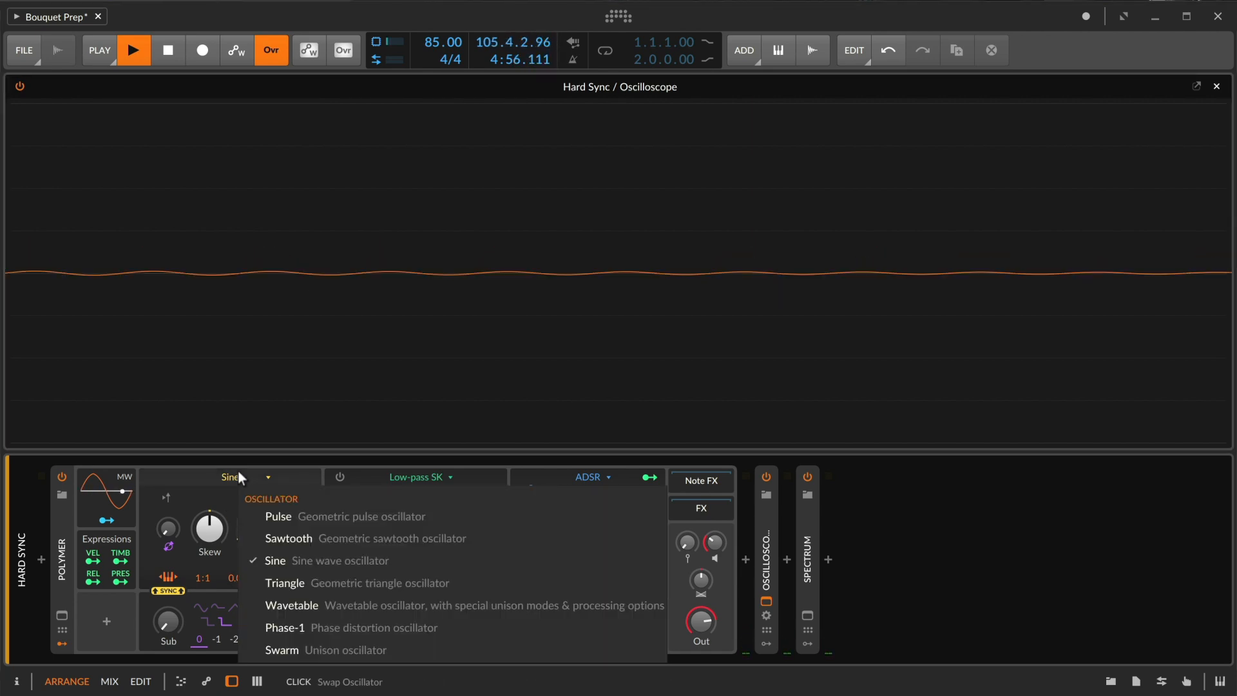
pyautogui.click(315, 538)
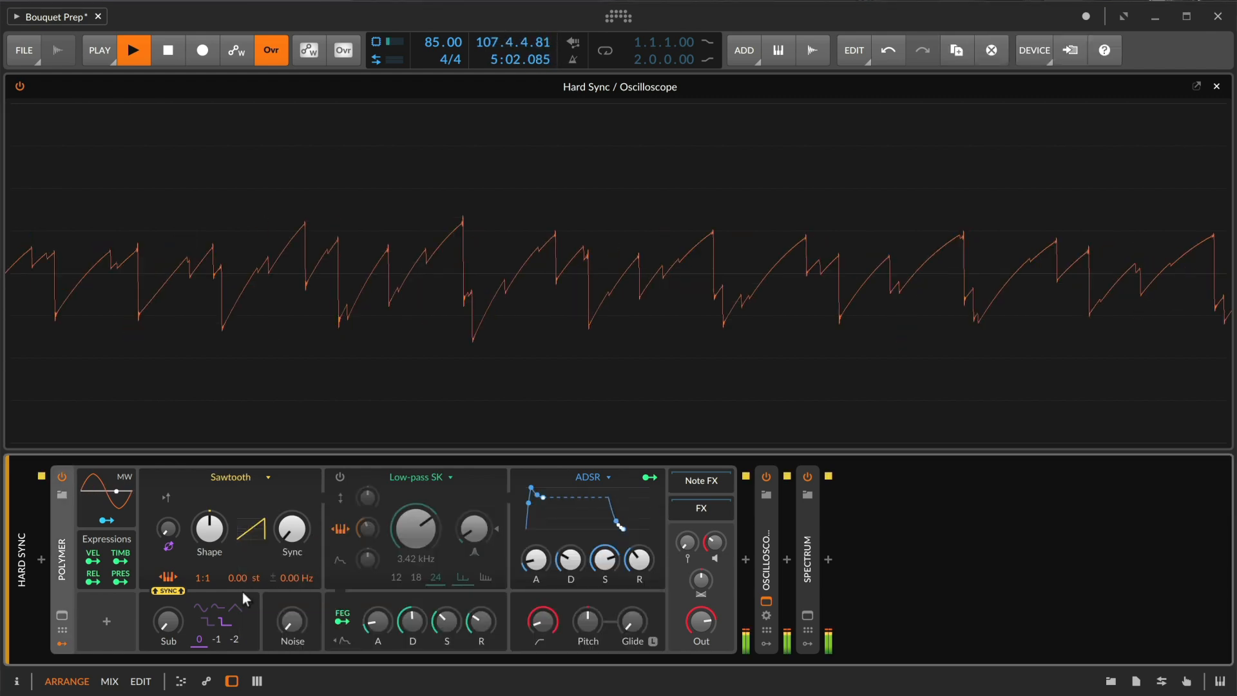
pyautogui.click(93, 560)
pyautogui.moveTo(239, 582); pyautogui.dragTo(239, 544)
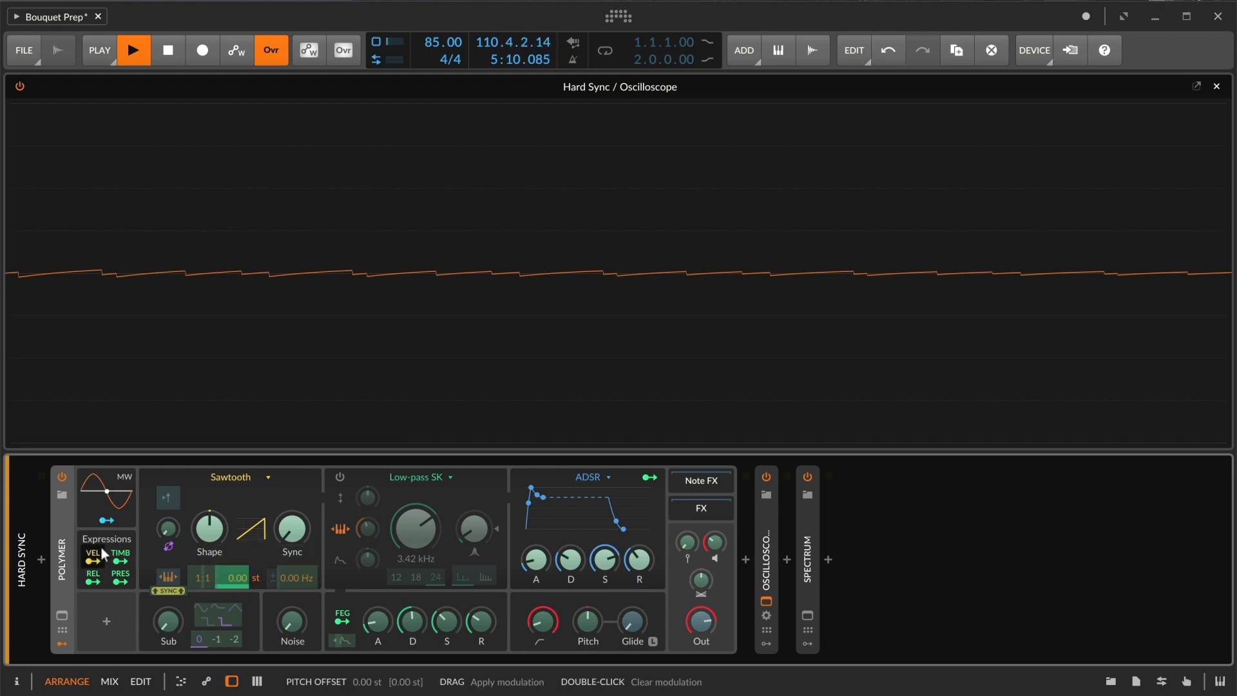
pyautogui.click(93, 561)
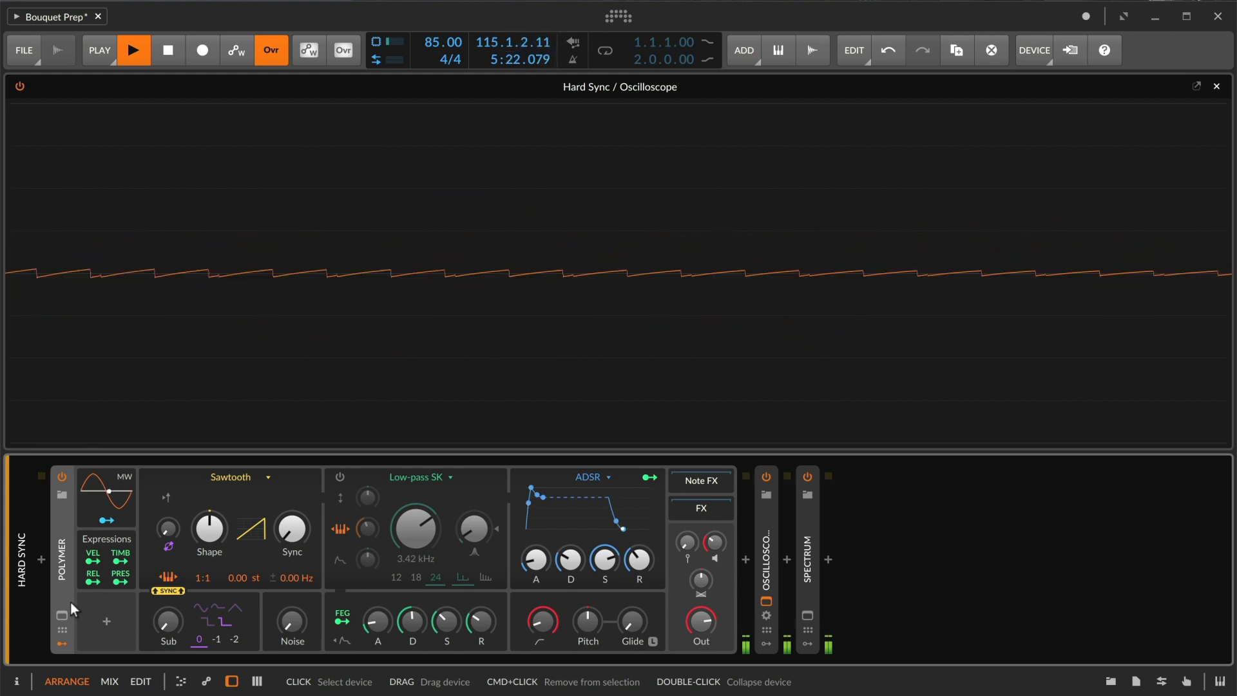
# Step: Add a Random modulator to the Polymer's empty modulator slot
pyautogui.click(106, 620)
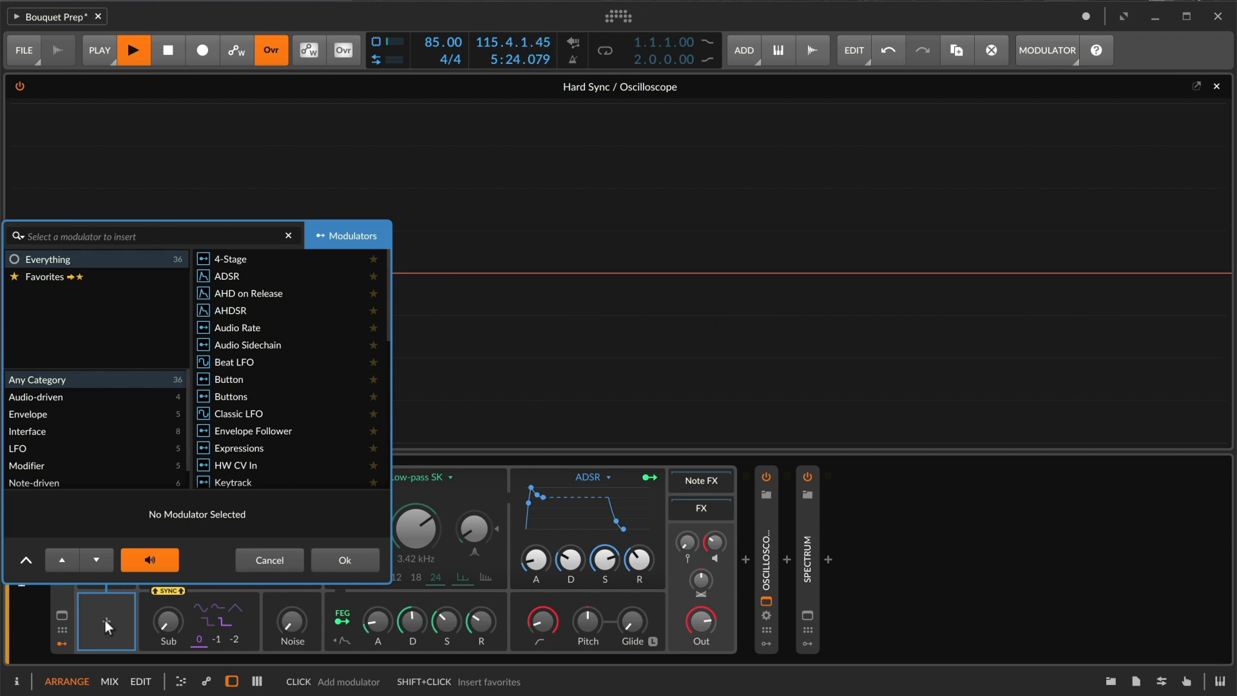
pyautogui.scroll(-5, 224, 443)
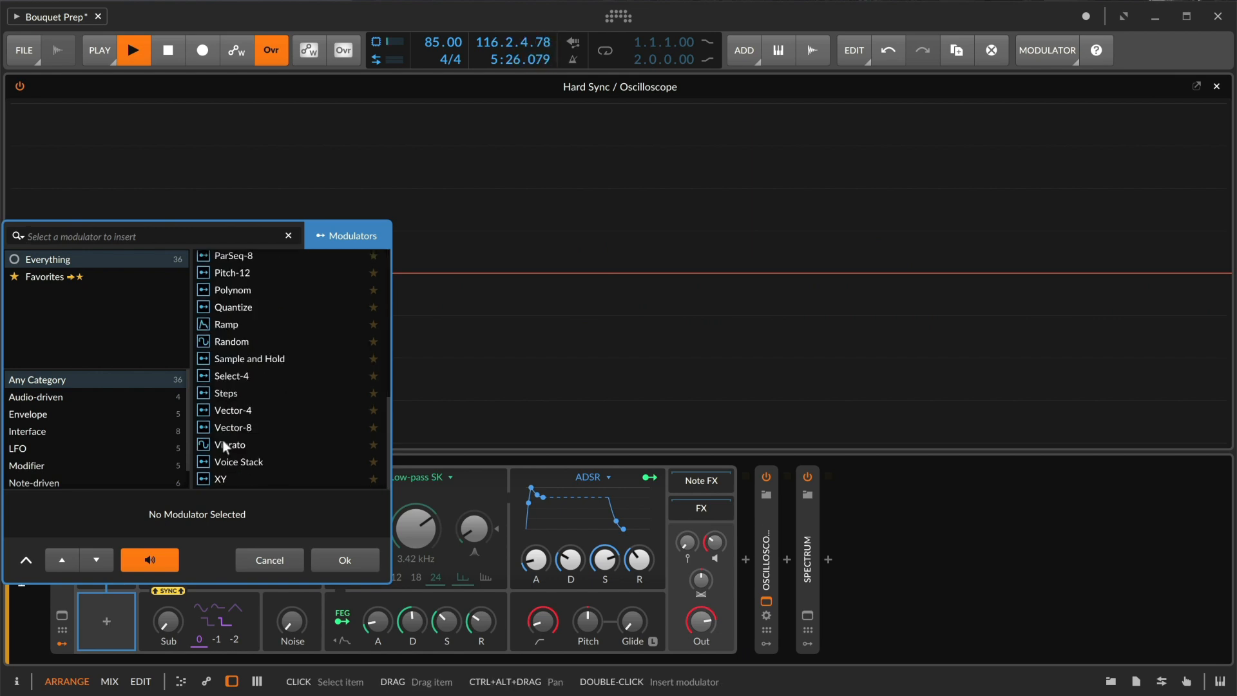
pyautogui.write('ra')
pyautogui.press('Down')
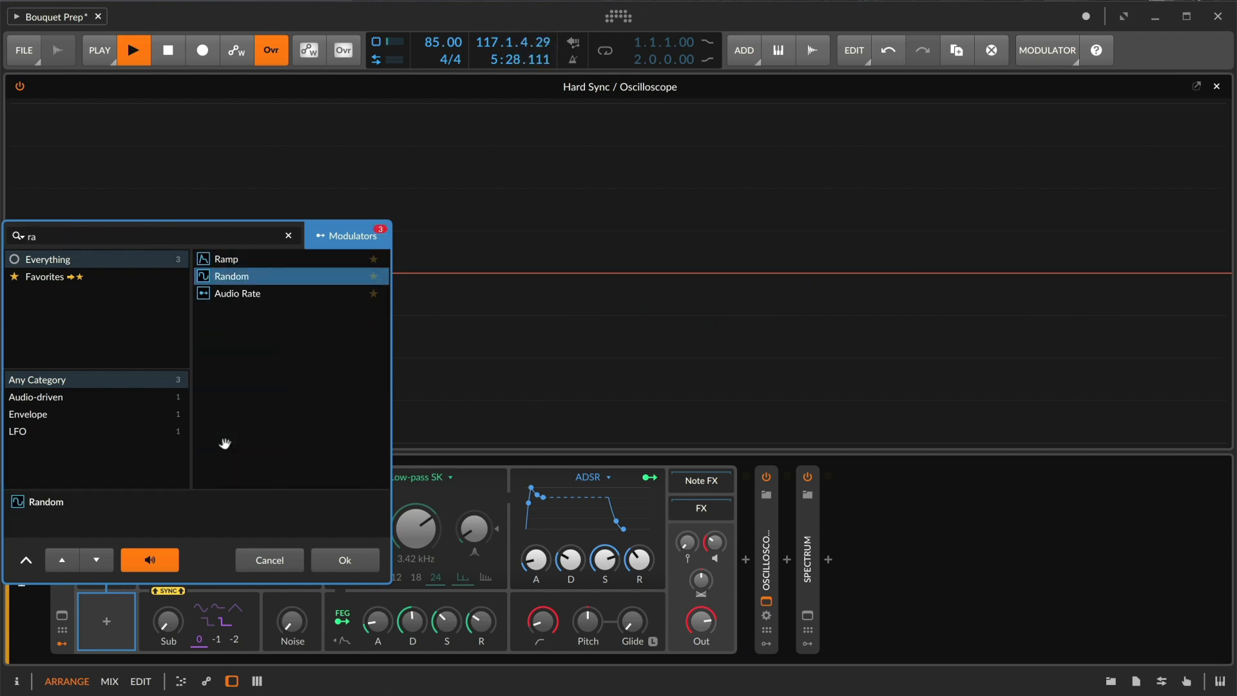
pyautogui.press('Down')
pyautogui.press('Return')
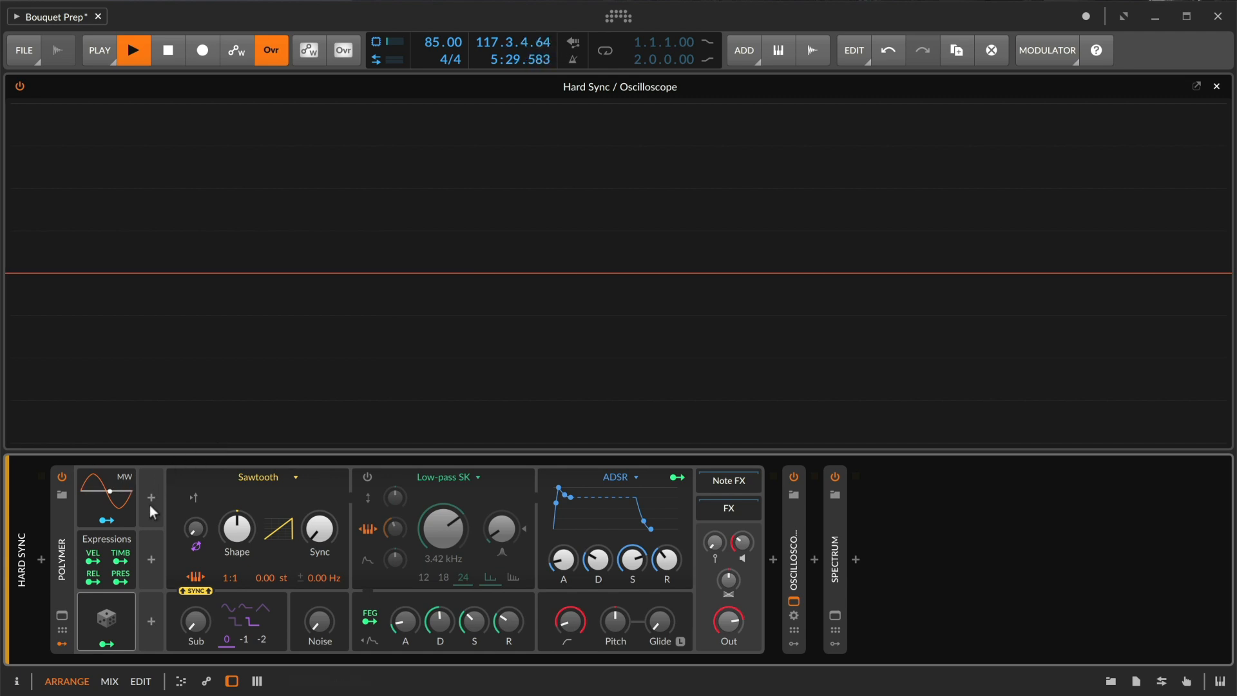
# Step: Set the Random modulator's timebase to Hold (rate of zero) and its trigger mode to Note
pyautogui.click(113, 612)
pyautogui.click(239, 508)
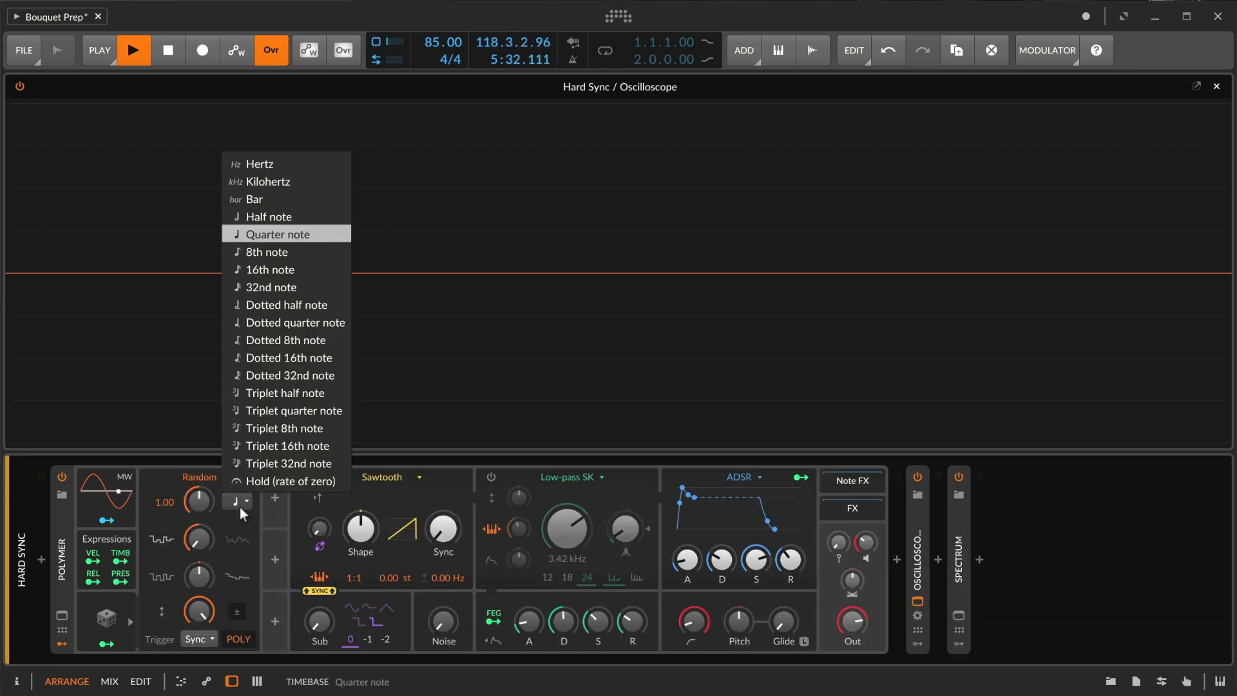
pyautogui.click(278, 482)
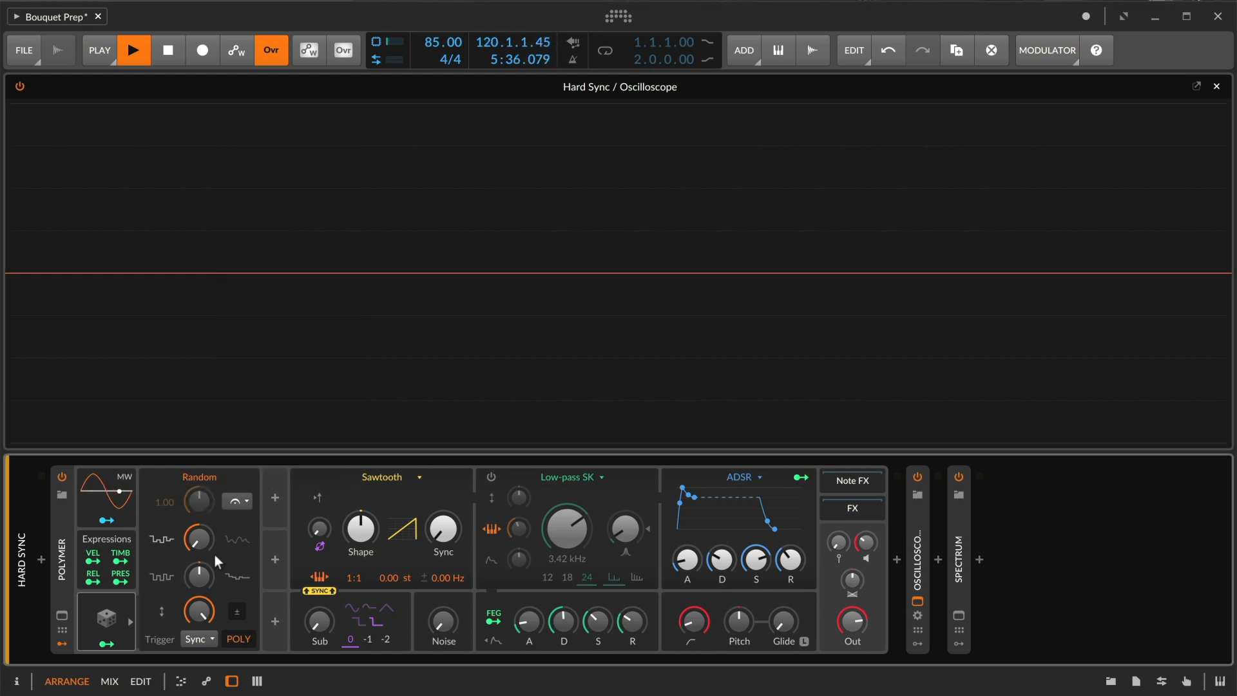
pyautogui.click(199, 635)
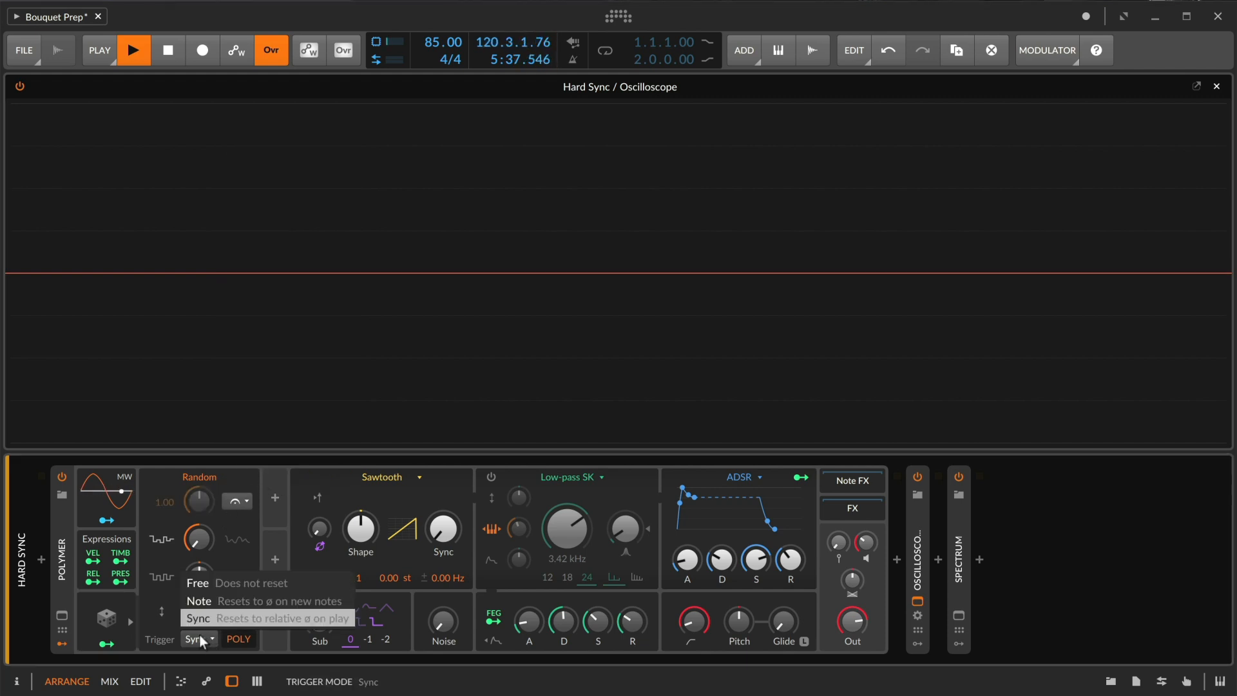
pyautogui.click(227, 604)
# Step: Map the Random modulator to the oscillator's pitch offset with a modulation amount of +14.40
pyautogui.click(107, 645)
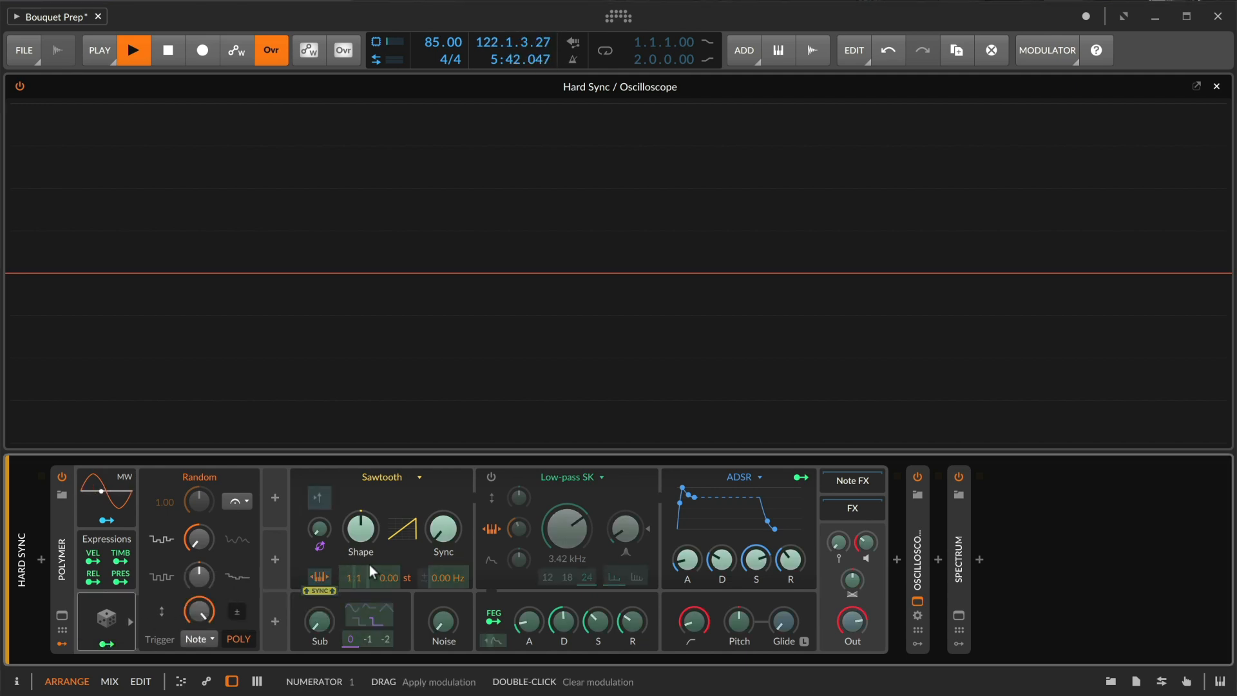
pyautogui.moveTo(389, 578); pyautogui.dragTo(388, 542)
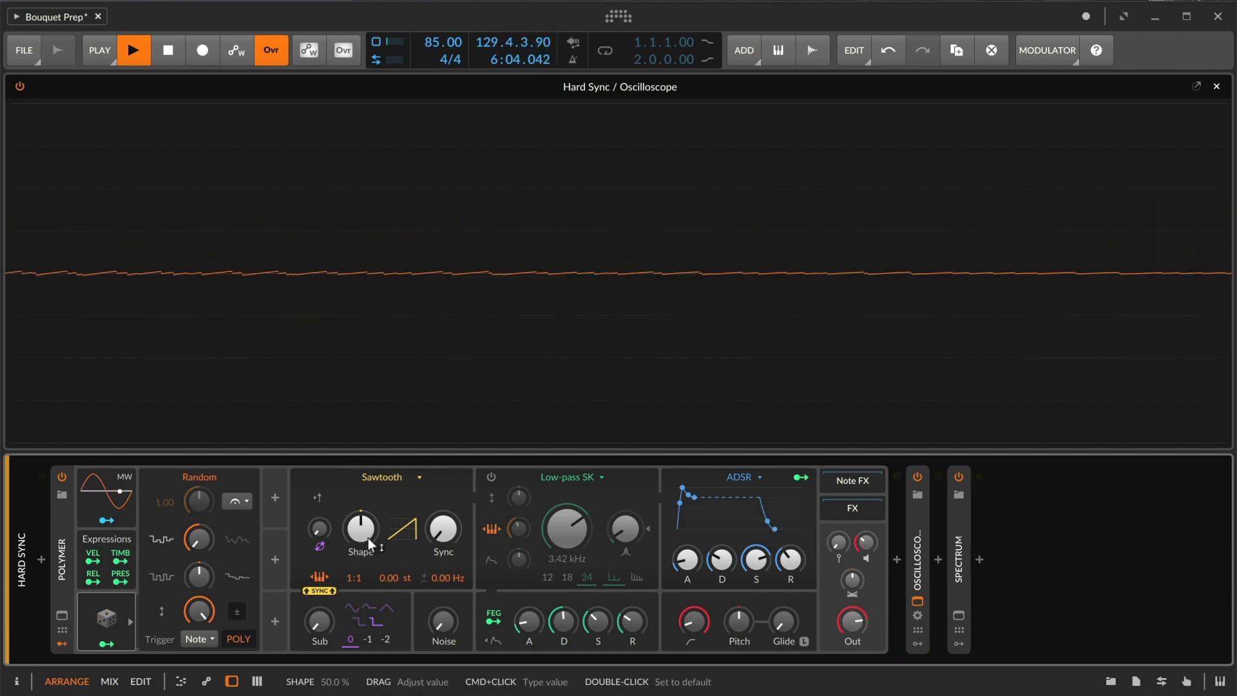
# Step: Turn off the Sync switch and remove the Velocity and Random modulation routings from the oscillator's pitch offset
pyautogui.click(314, 589)
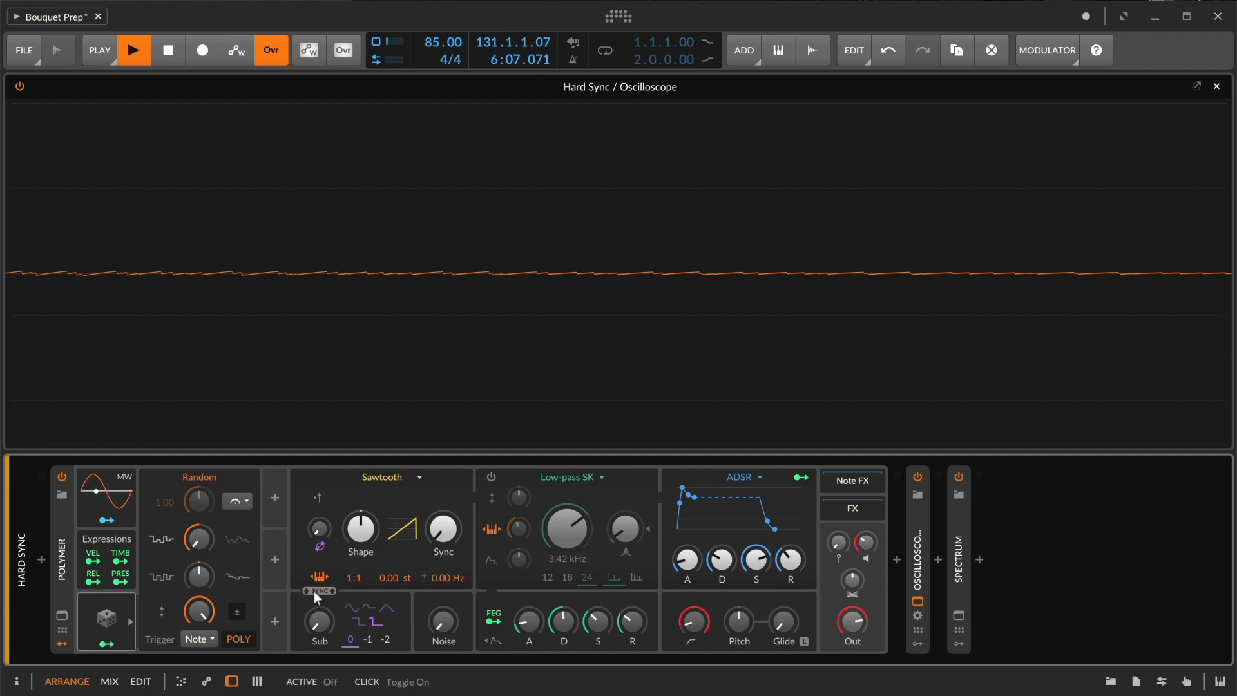
pyautogui.rightClick(396, 580)
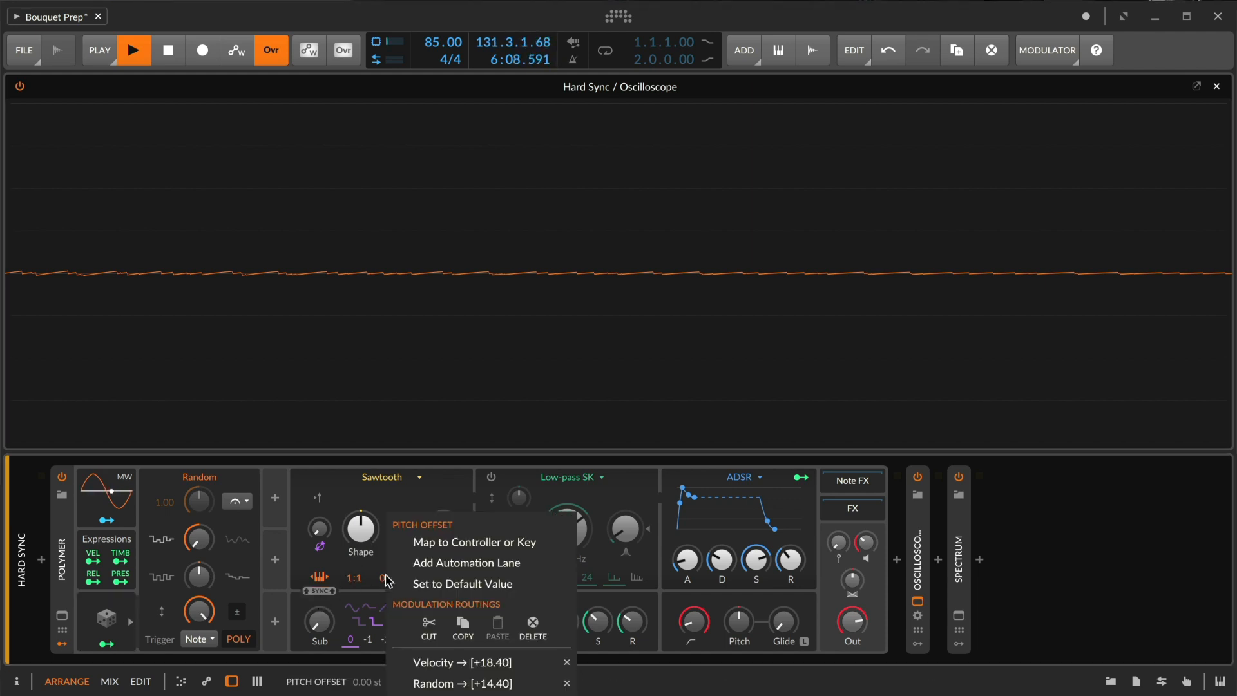
pyautogui.click(567, 661)
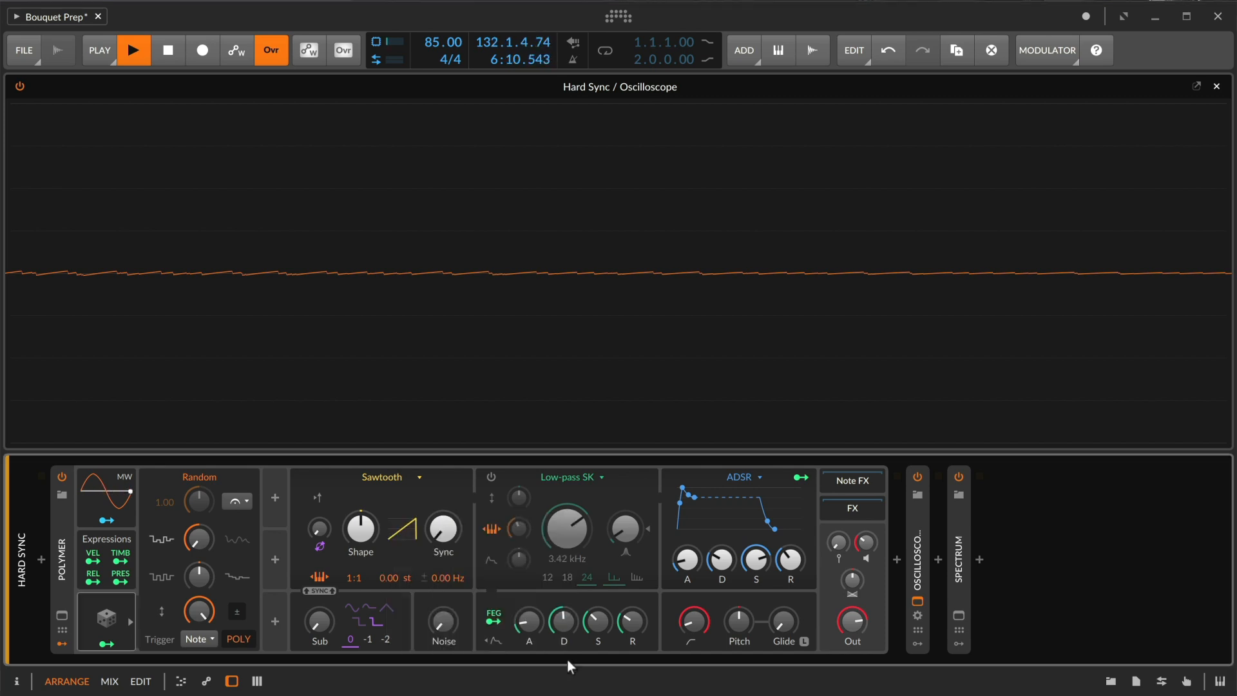
pyautogui.rightClick(392, 578)
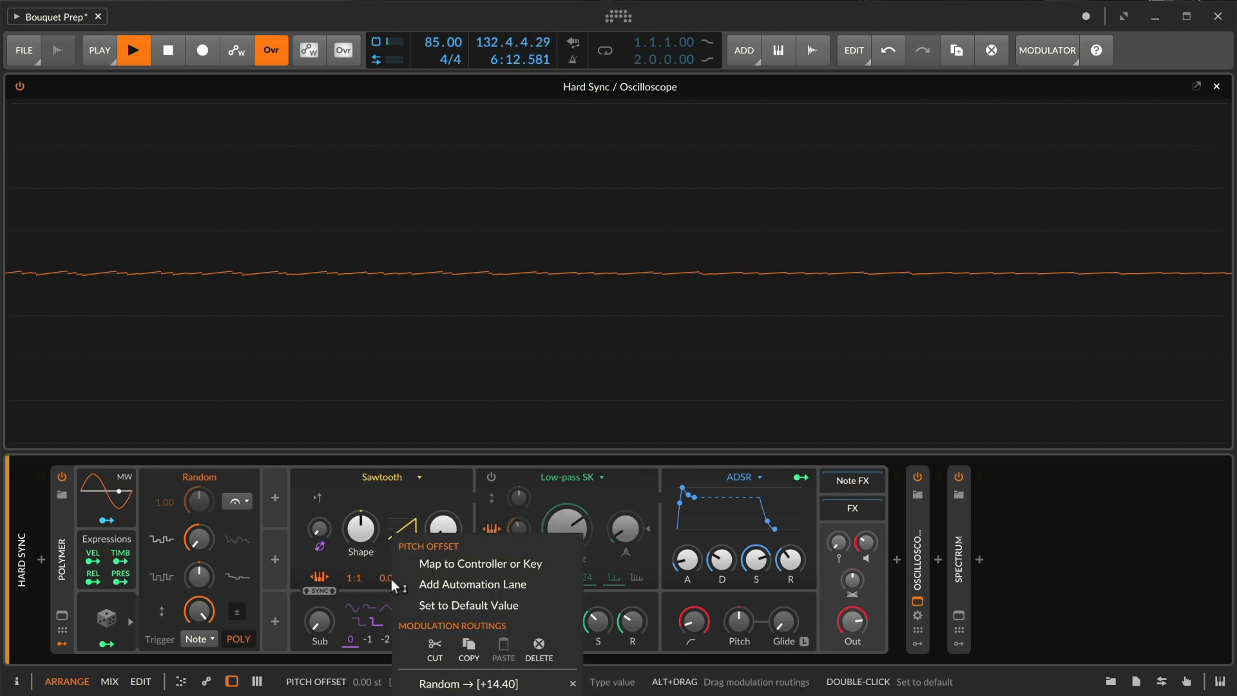
pyautogui.click(573, 685)
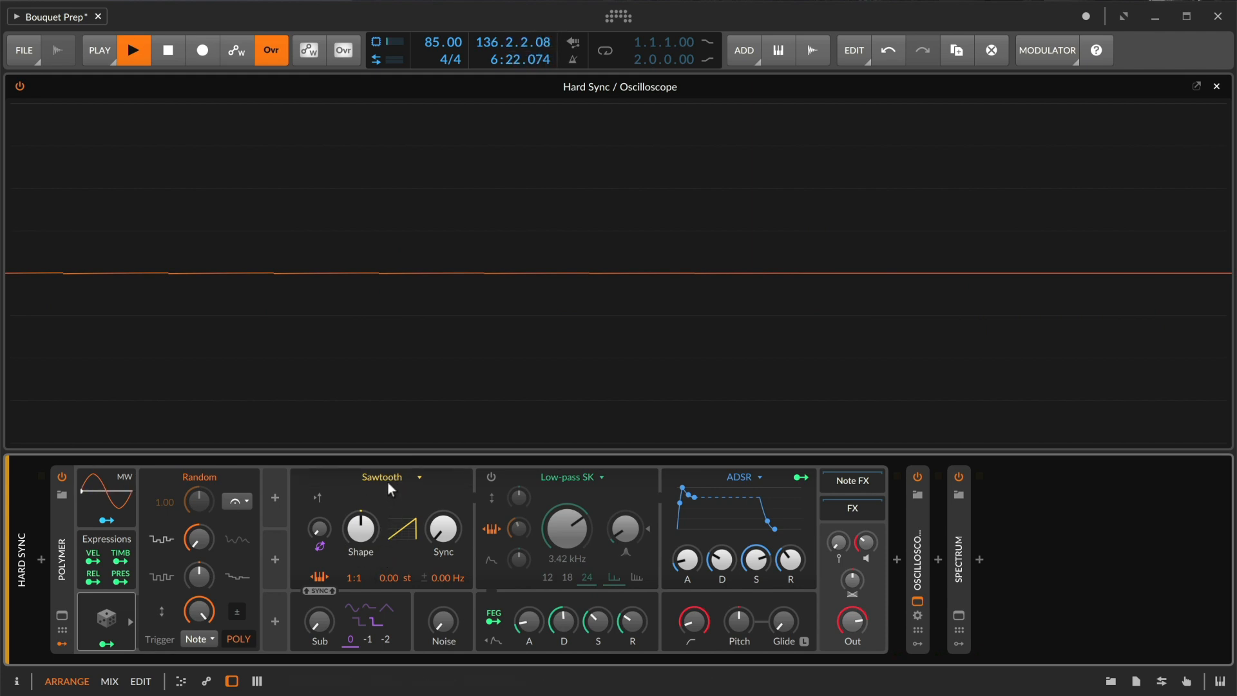
# Step: Raise the Sawtooth oscillator's own Sync amount slightly and map the Random modulator to it with a positive amount
pyautogui.moveTo(444, 528)
pyautogui.mouseDown()
pyautogui.moveTo(446, 480)
pyautogui.moveTo(446, 519)
pyautogui.mouseUp()
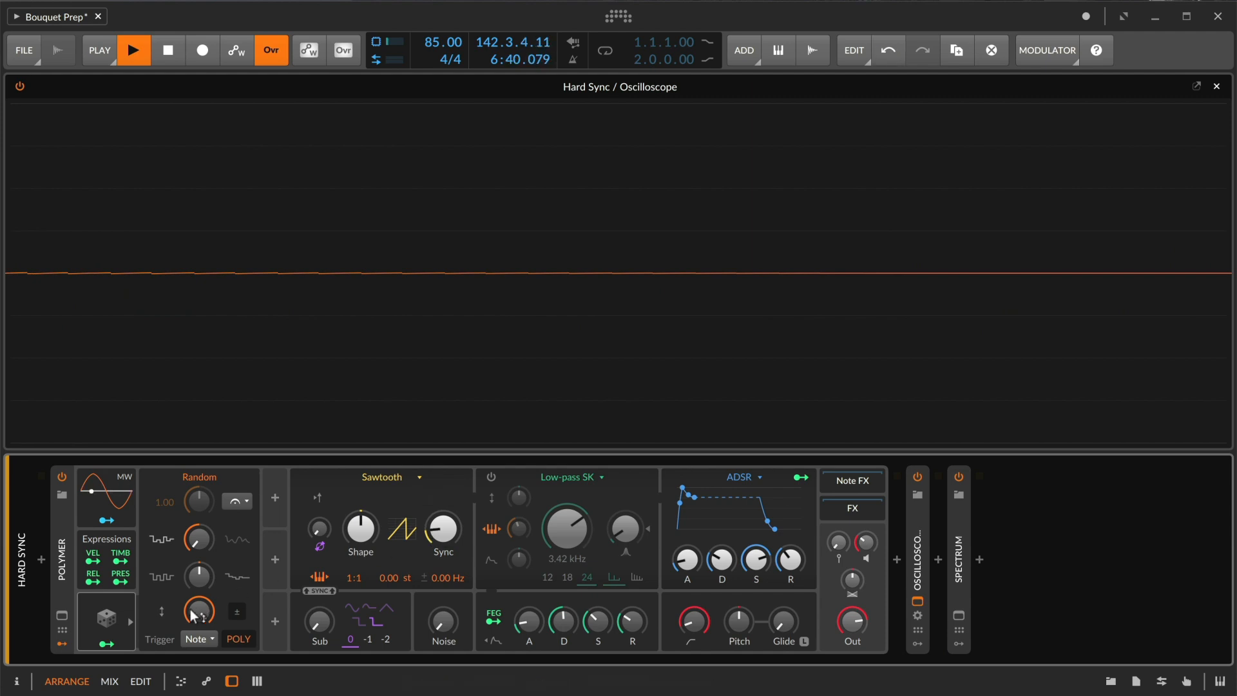
pyautogui.click(108, 644)
pyautogui.moveTo(443, 528); pyautogui.dragTo(443, 496)
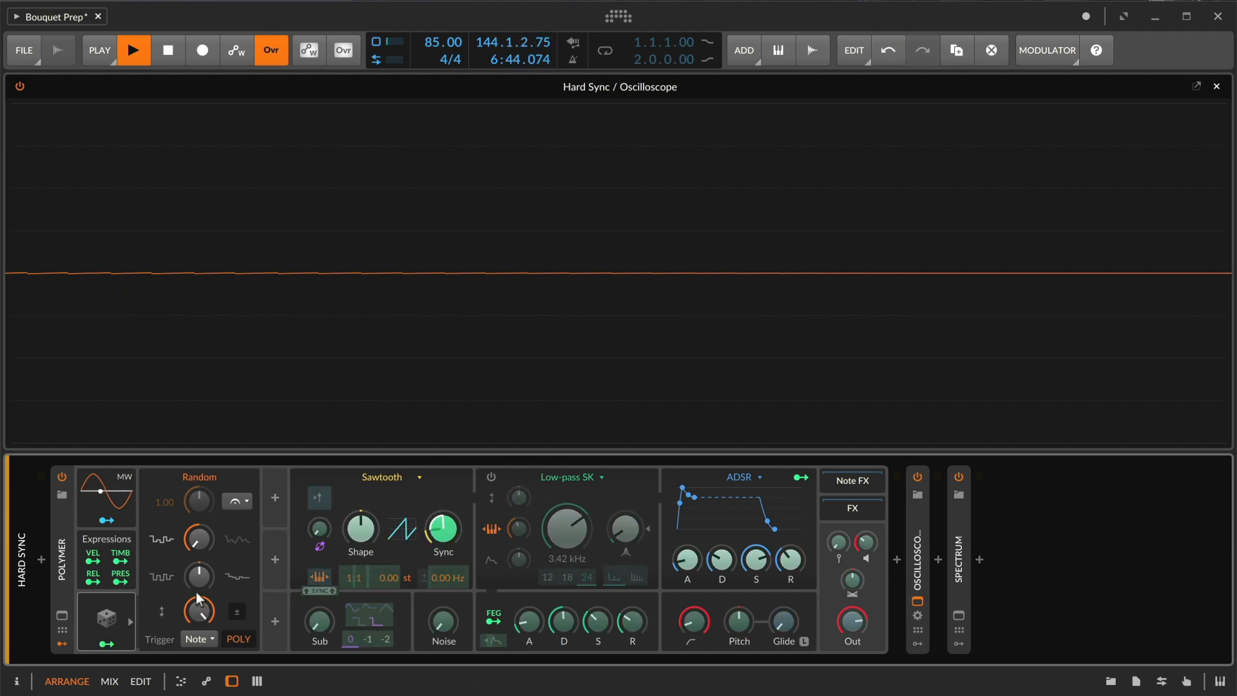
pyautogui.click(102, 647)
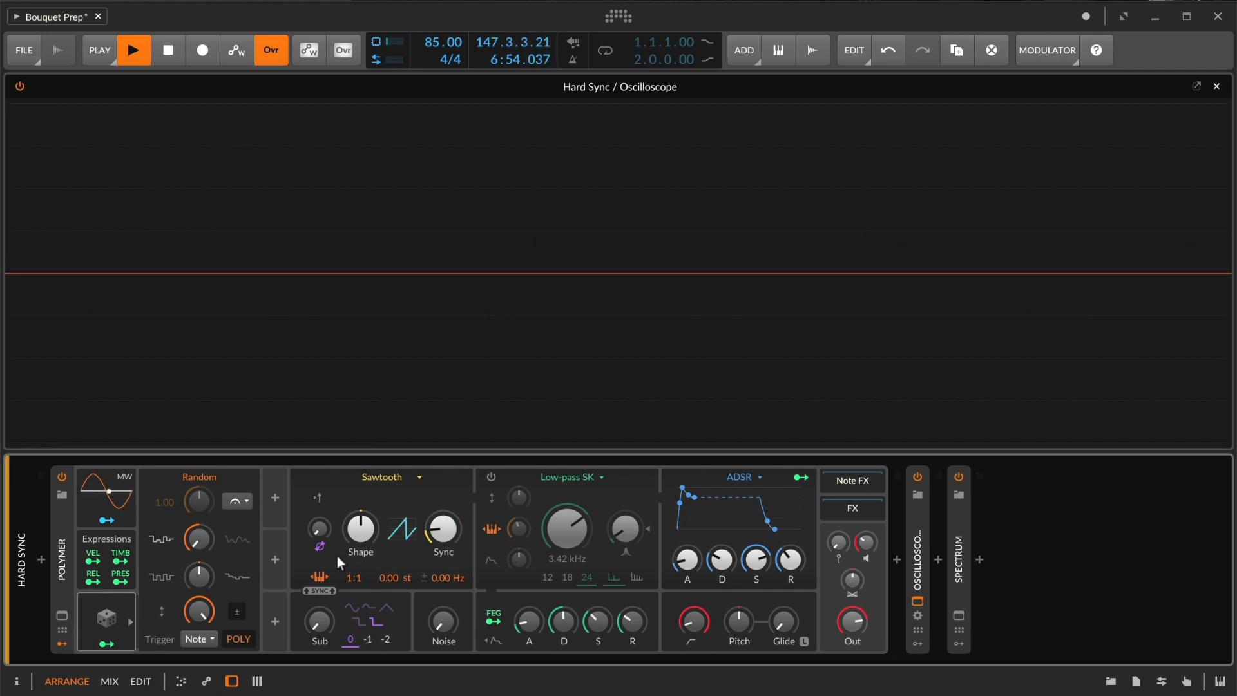
# Step: Close the oscilloscope view, select the Phase Modulation track and open the Polymer's expanded patch view
pyautogui.press('Escape')
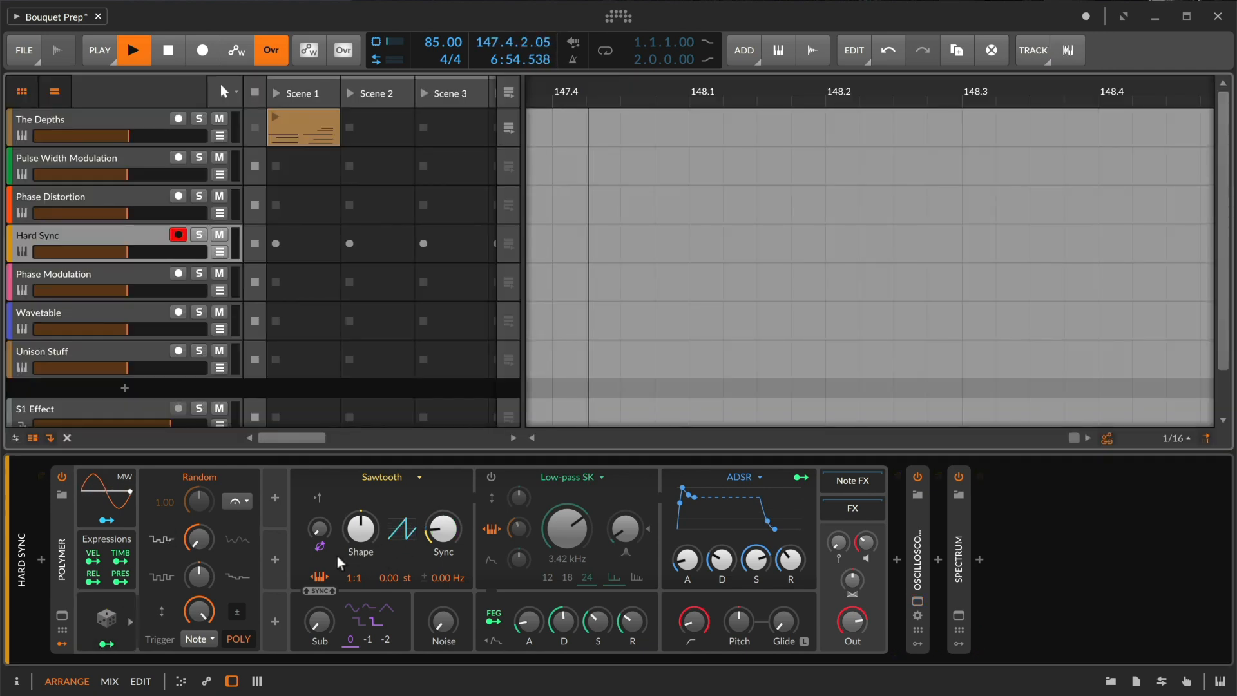
pyautogui.click(78, 283)
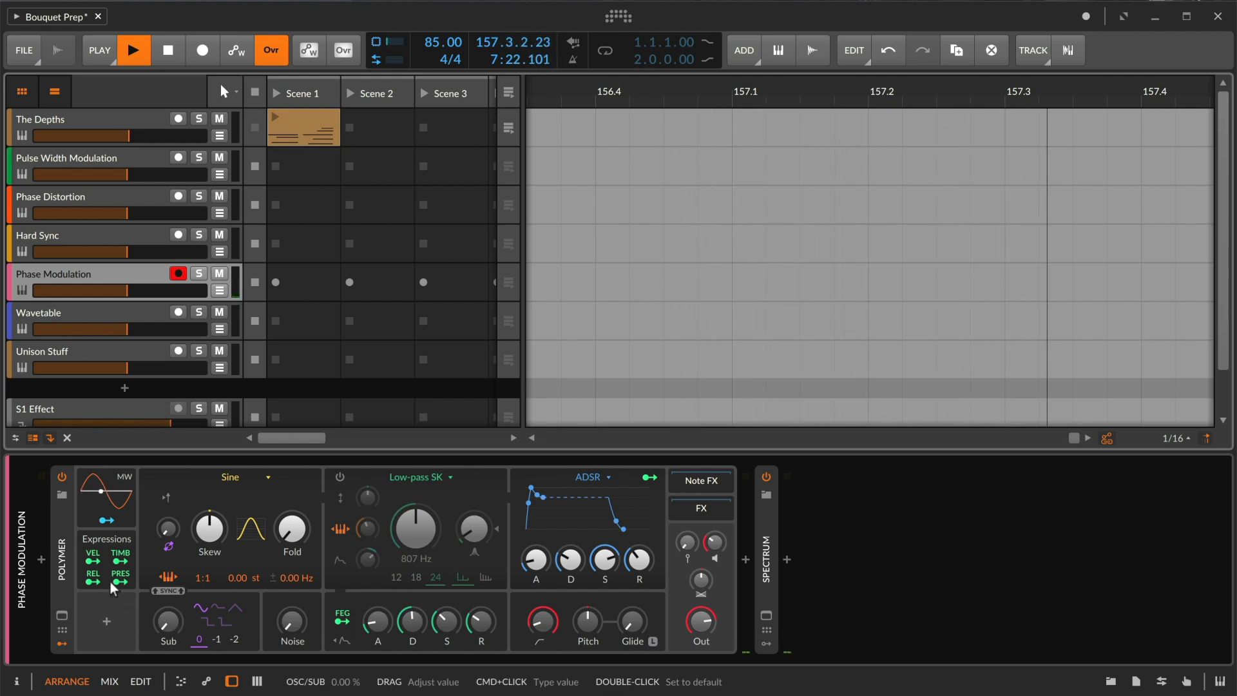
pyautogui.click(62, 615)
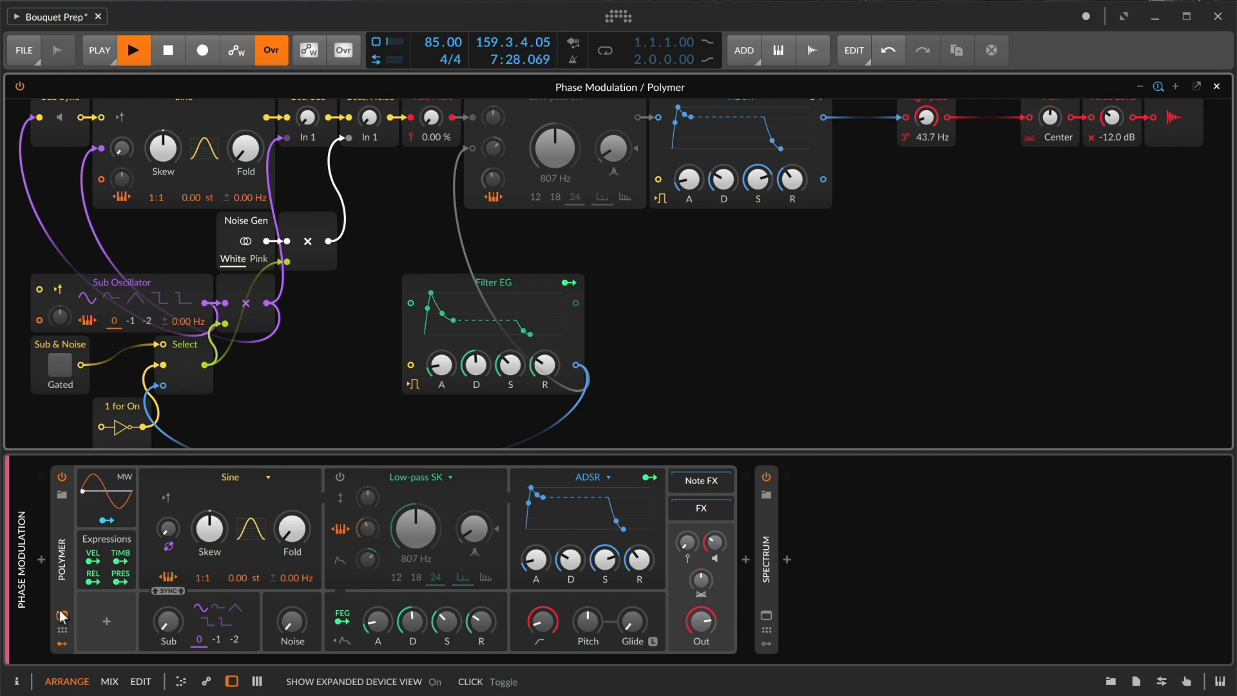
# Step: Examine the Polymer's internal patch with the device chain hidden and shown, toggling Sub Sync to compare it with the front-panel Sync switch
pyautogui.press('d')
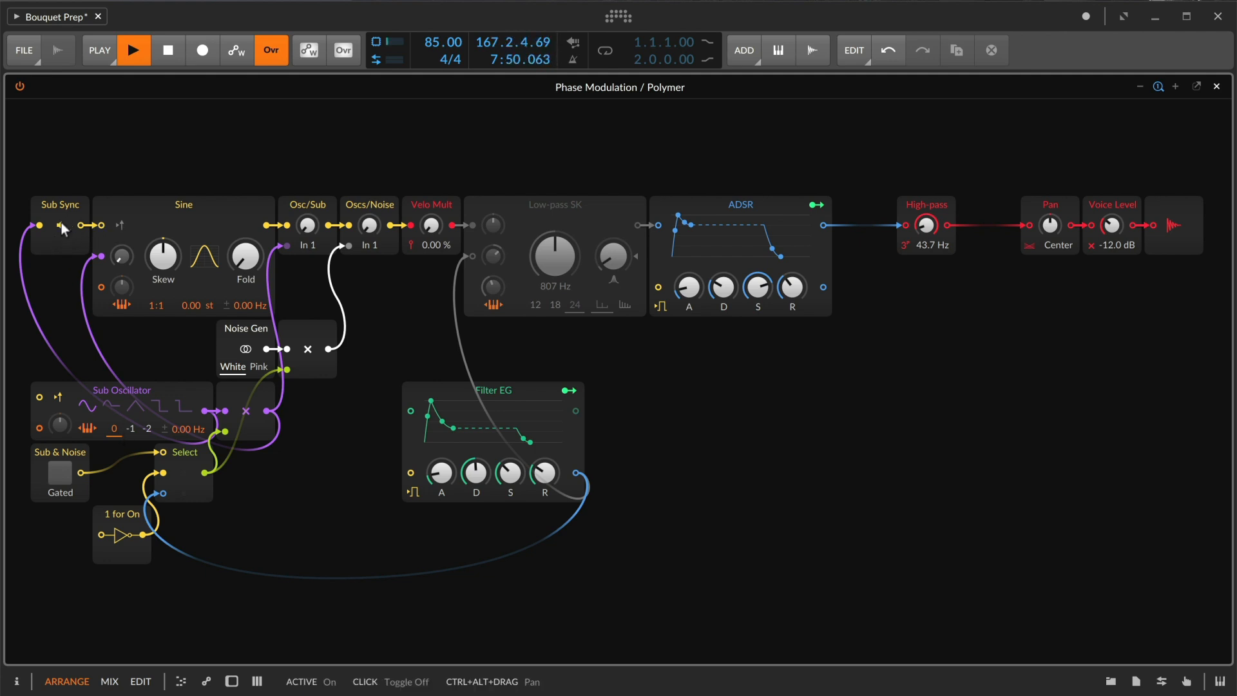
pyautogui.press('d')
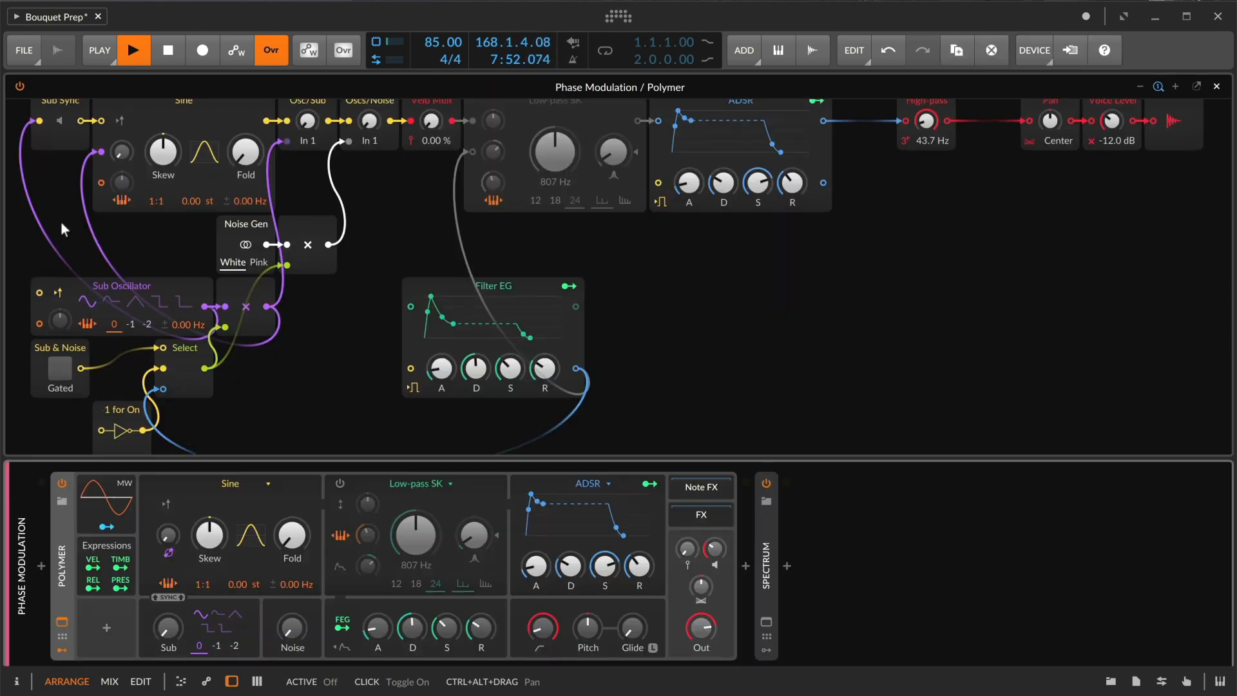
pyautogui.click(57, 119)
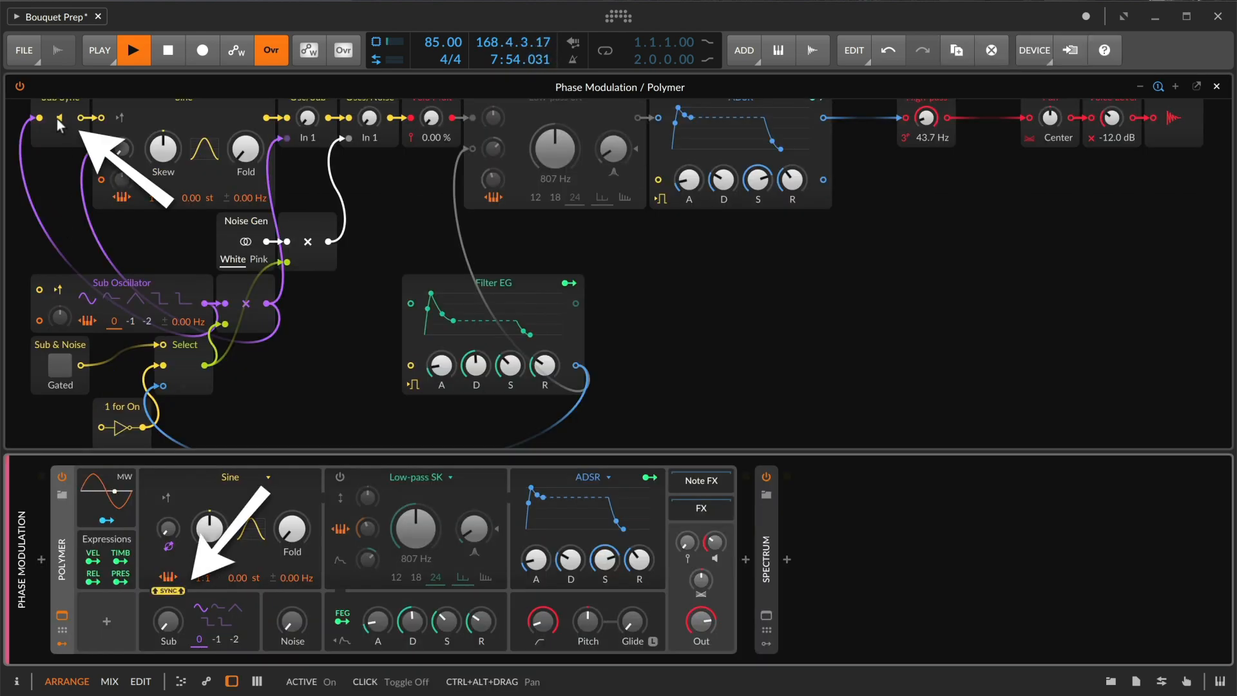
pyautogui.scroll(1, 94, 199)
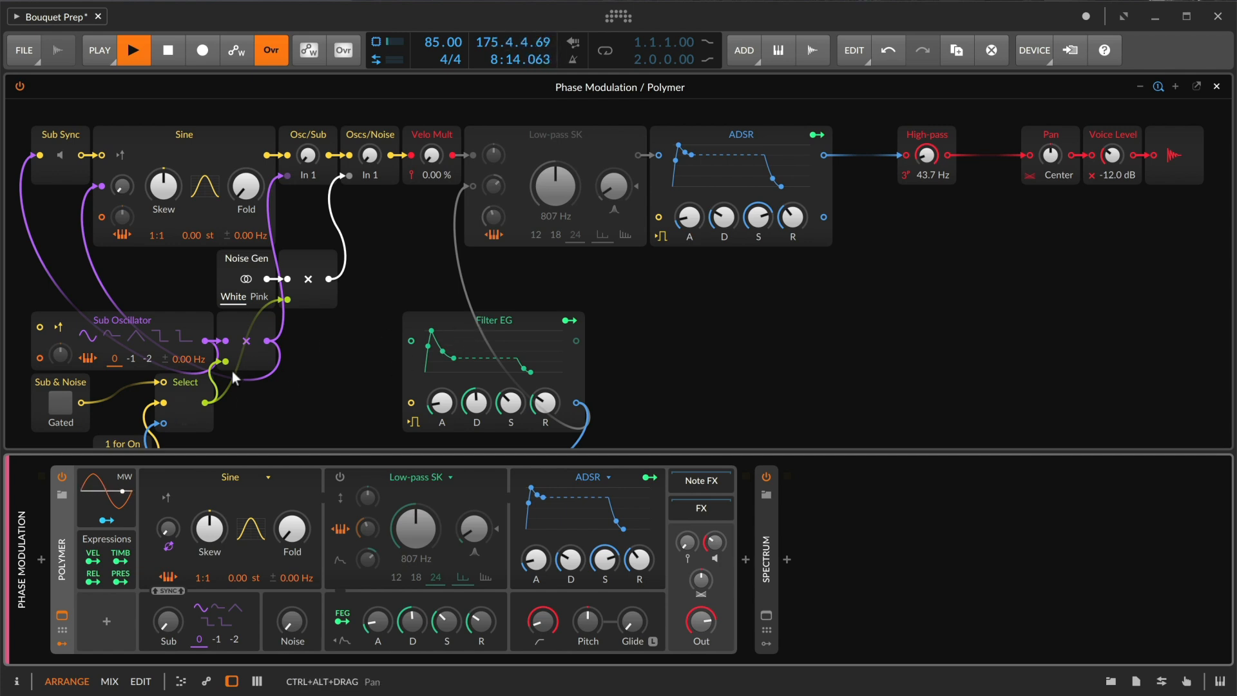
pyautogui.scroll(-1, 178, 401)
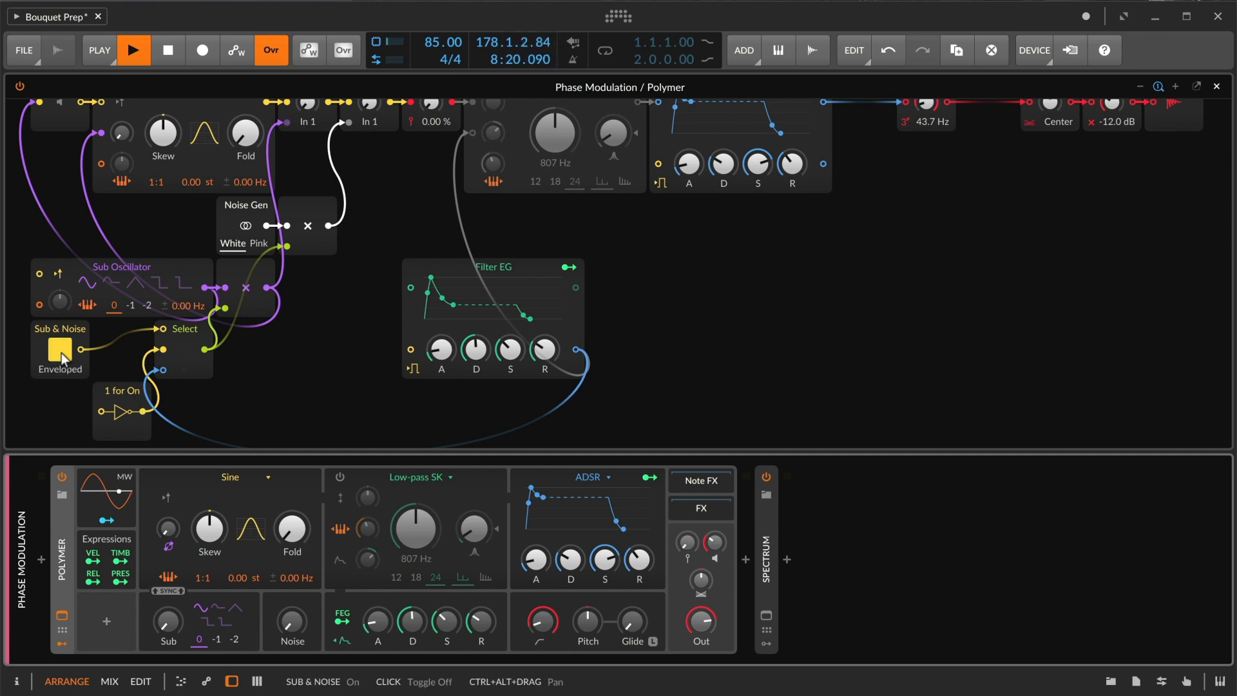
# Step: In the Polymer patch, switch the Sub & Noise control to Gated and set the noise generator to Pink
pyautogui.scroll(1, 177, 373)
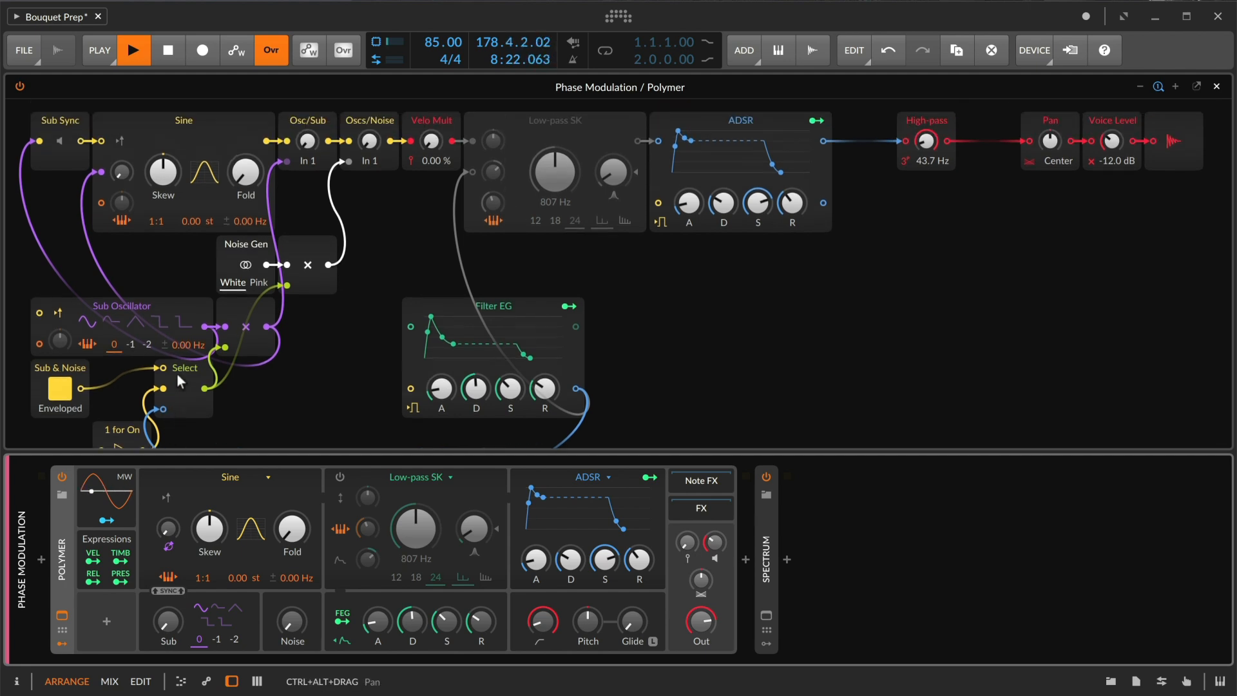
pyautogui.scroll(1, 177, 373)
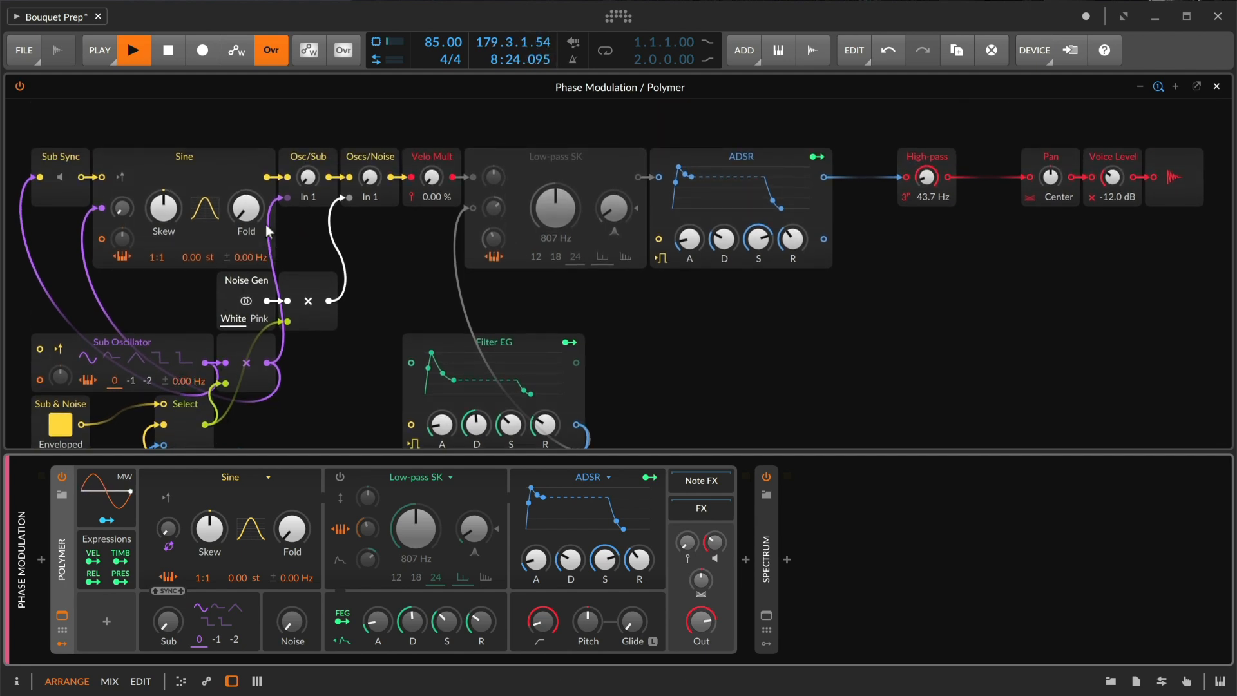
pyautogui.click(345, 641)
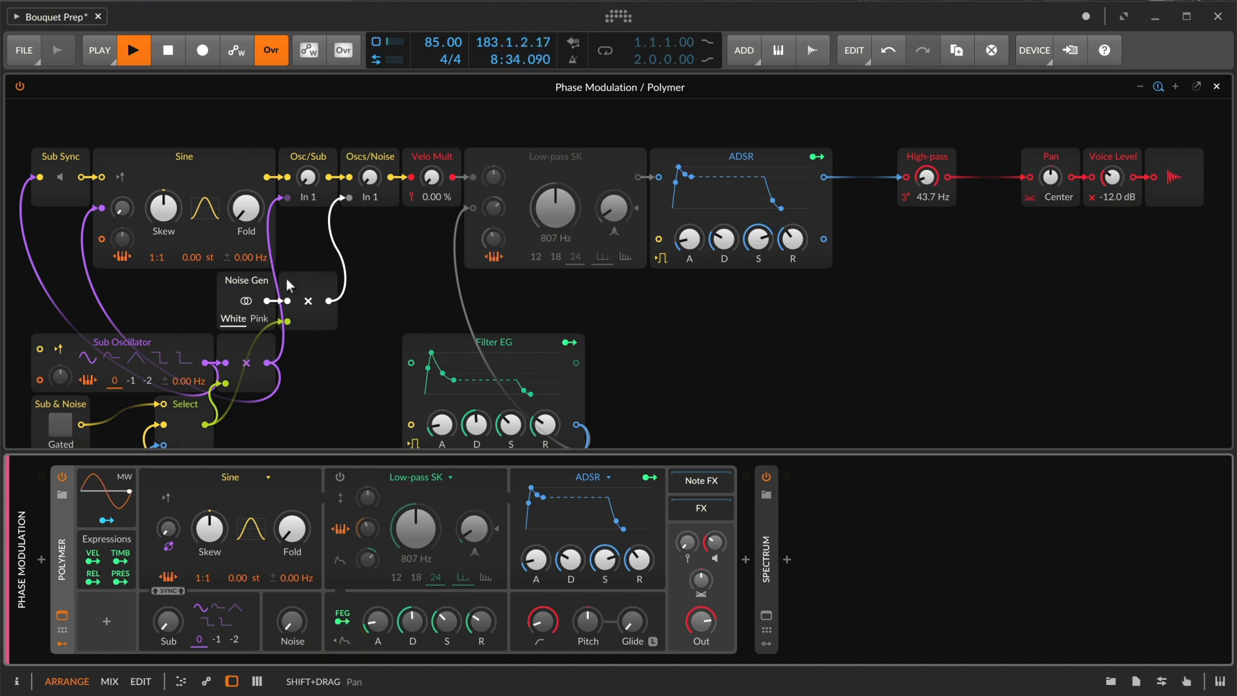
pyautogui.scroll(-1, 249, 238)
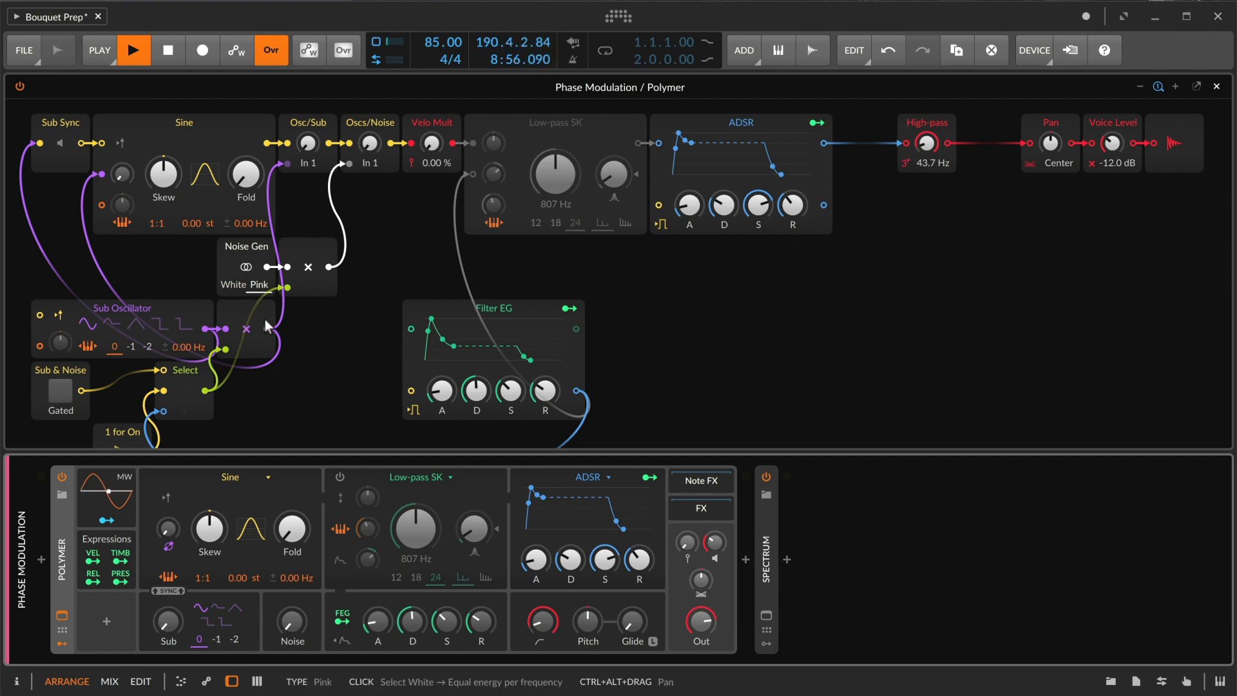
# Step: Switch to the Spectrum's expanded view and audition the Phase Modulation Amount by raising it to about 74 % and returning it to zero
pyautogui.press('Escape')
pyautogui.click(767, 616)
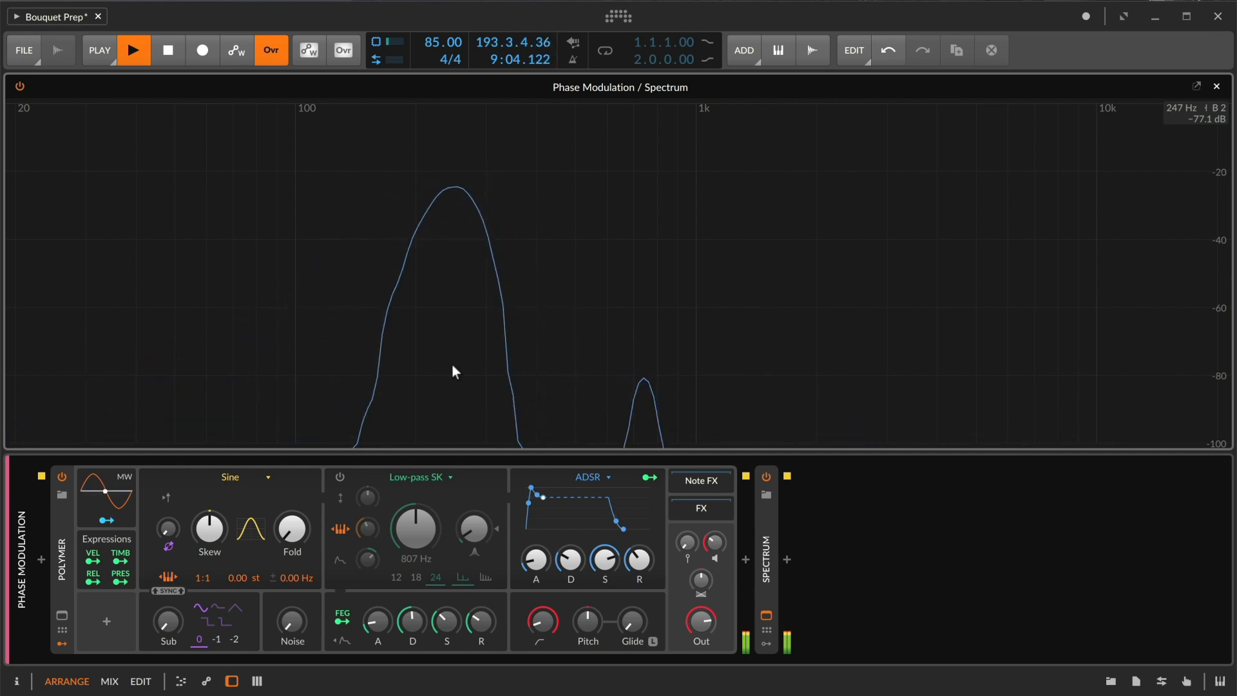
pyautogui.click(168, 532)
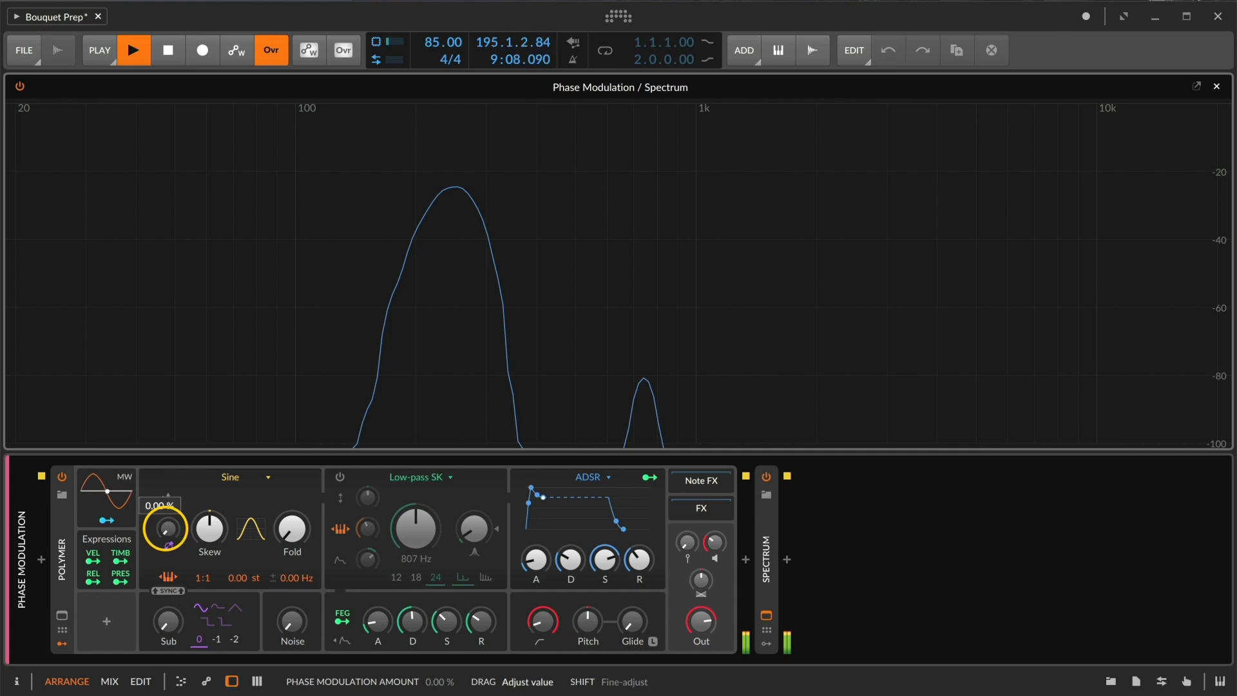
pyautogui.click(167, 623)
pyautogui.moveTo(165, 532); pyautogui.dragTo(165, 439)
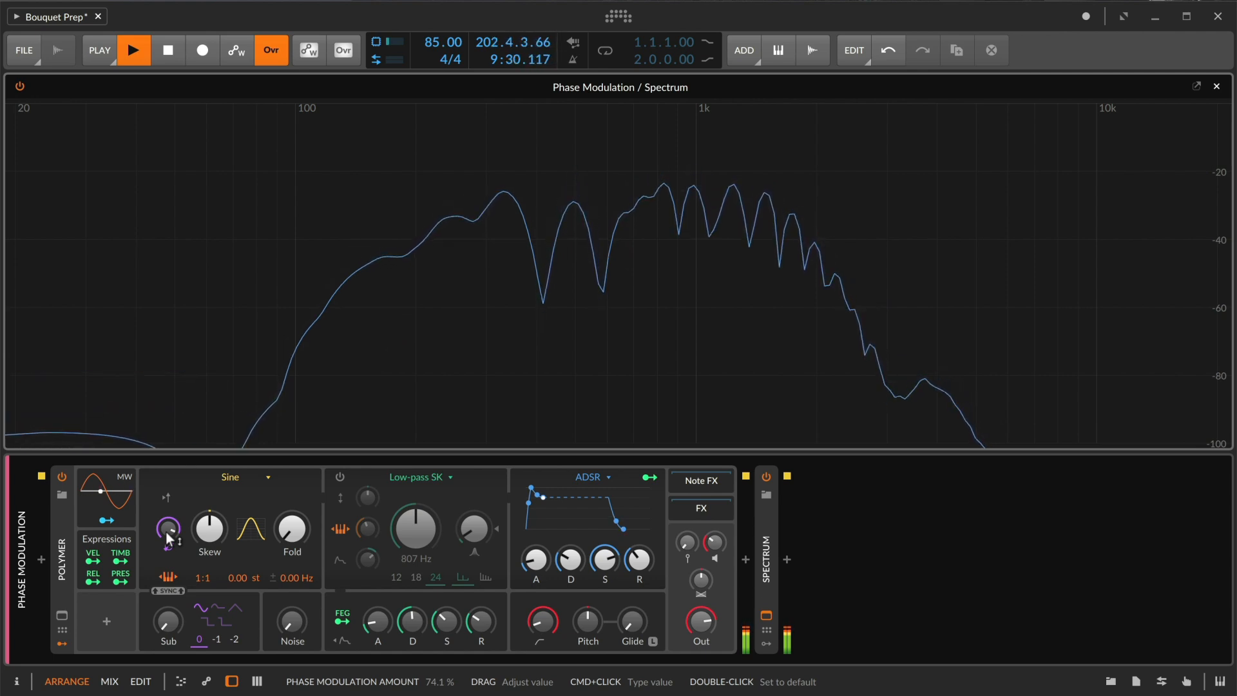
pyautogui.moveTo(169, 539); pyautogui.dragTo(169, 587)
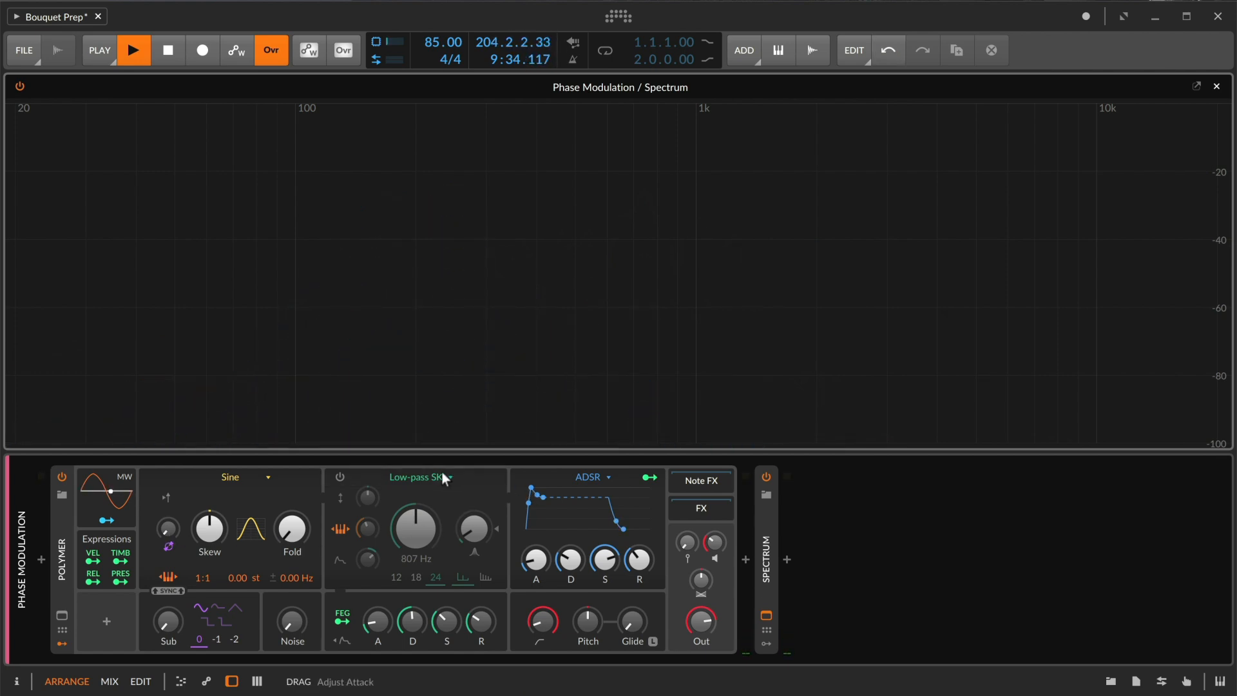
# Step: Map the Filter EG to the Phase Modulation Amount with a modulation depth of +1.00
pyautogui.click(341, 623)
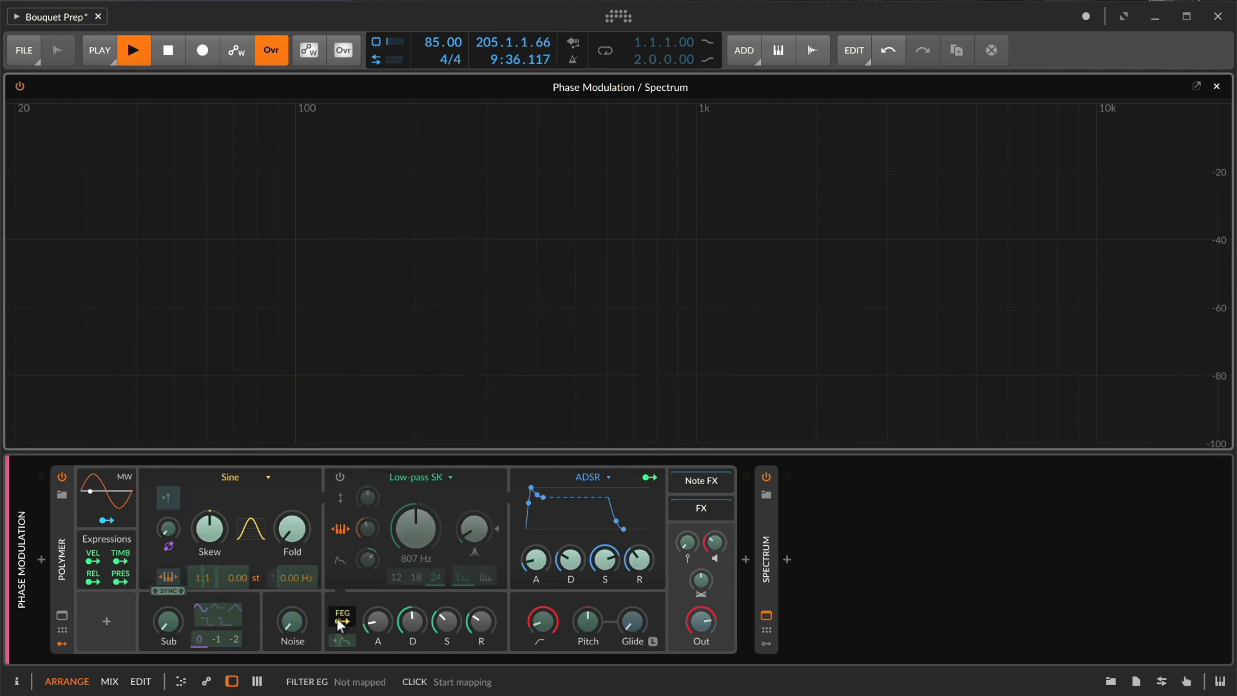
pyautogui.moveTo(169, 536); pyautogui.dragTo(169, 512)
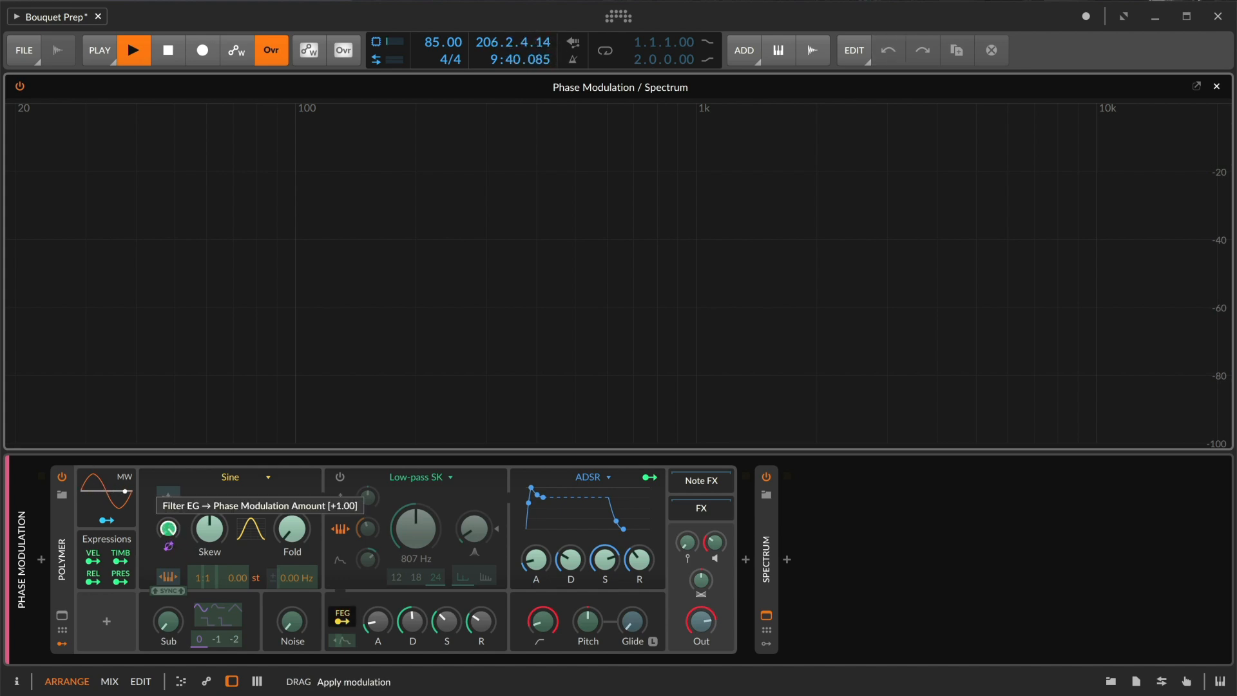
pyautogui.press('Escape')
# Step: Lengthen the Filter EG's attack and decay, raise its sustain, and set Sub & Noise back to Enveloped
pyautogui.moveTo(377, 622); pyautogui.dragTo(377, 560)
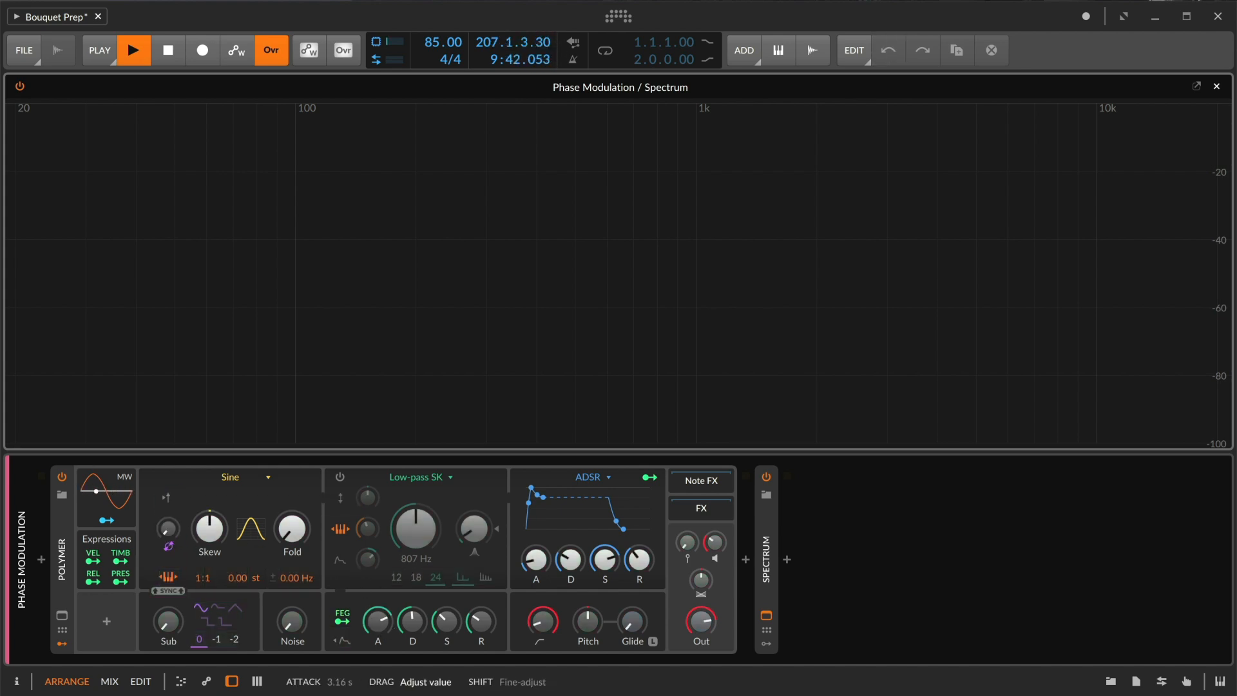
pyautogui.moveTo(416, 625); pyautogui.dragTo(451, 608)
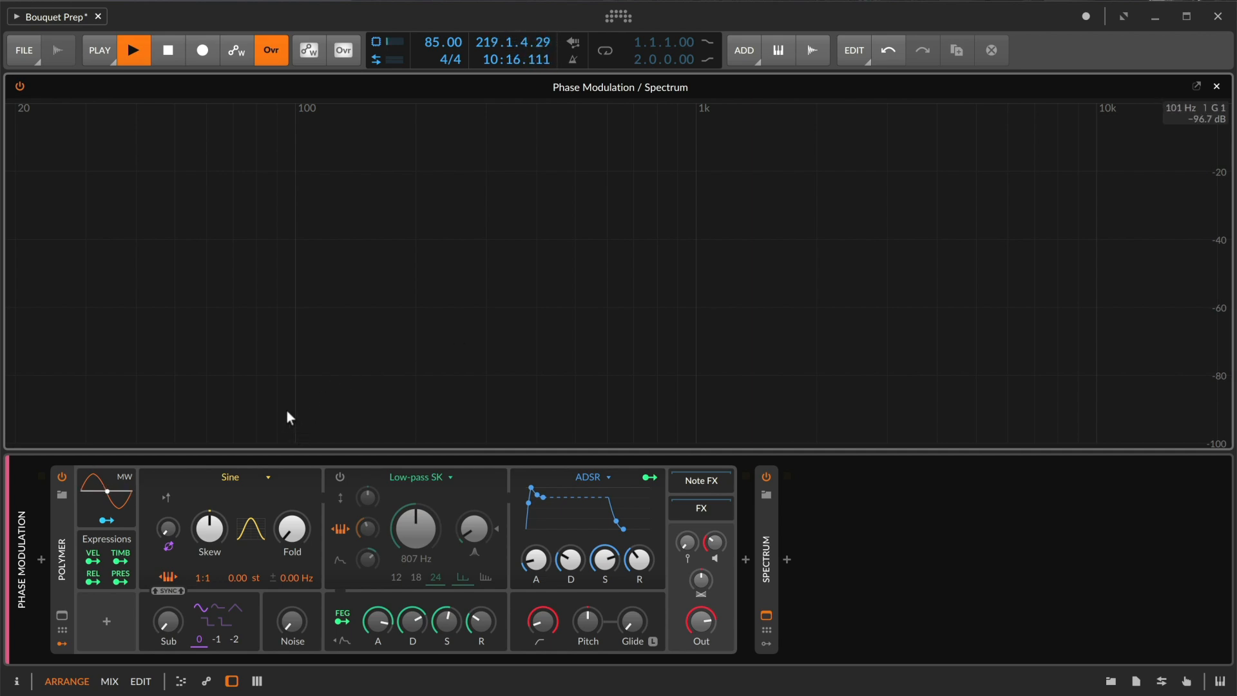
pyautogui.click(344, 642)
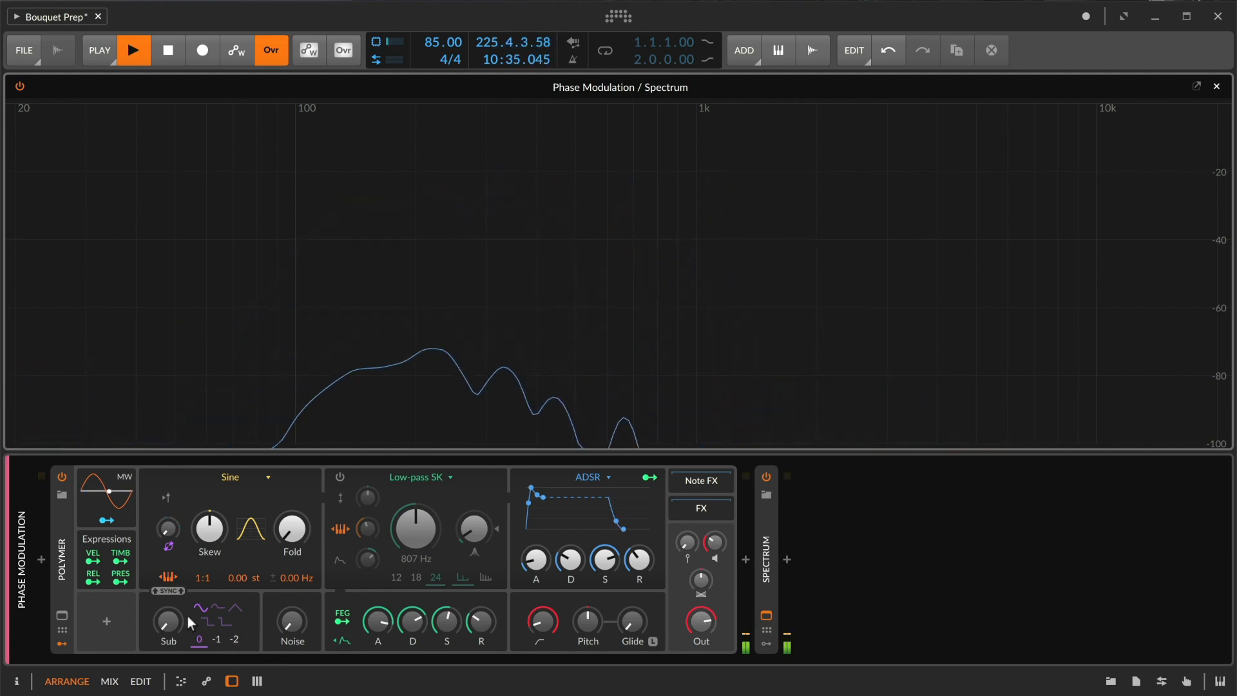
# Step: Audition the sub oscillator's octave at -1 and -2, and return it to 0
pyautogui.click(218, 640)
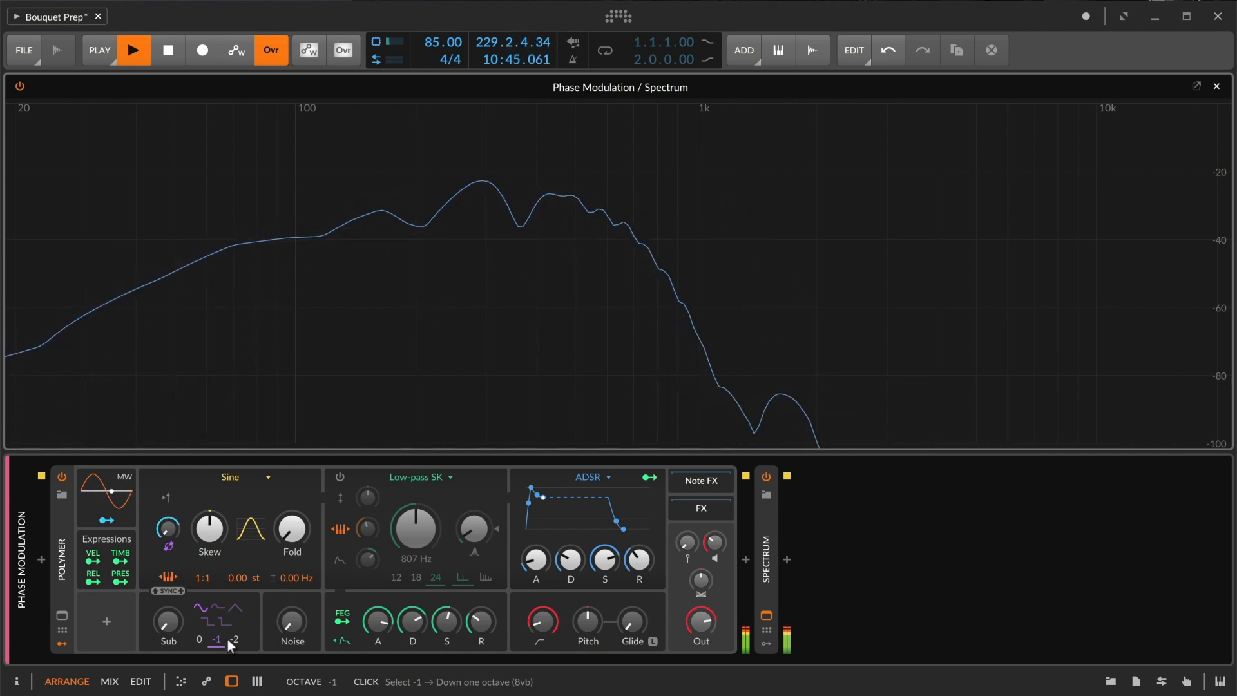
pyautogui.click(234, 639)
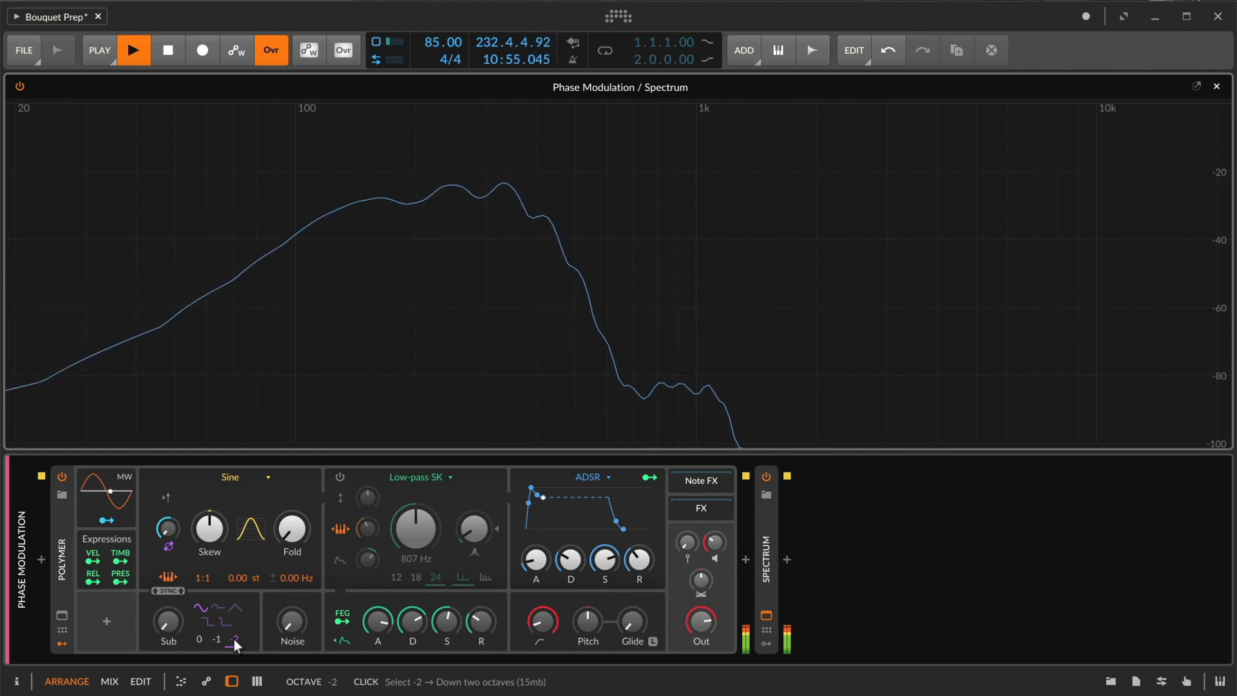
pyautogui.click(197, 640)
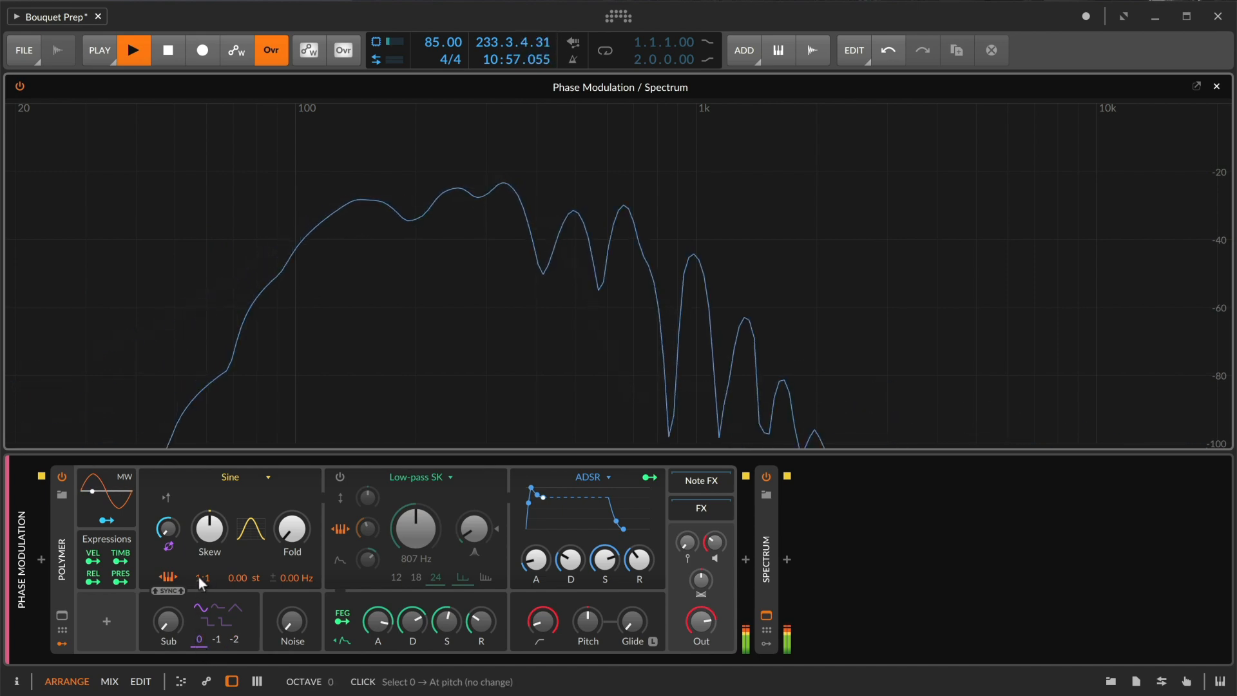
# Step: Raise the Sine oscillator's Skew to about 80.5 % and replace the oscillator with Phase-1
pyautogui.moveTo(205, 532); pyautogui.dragTo(205, 508)
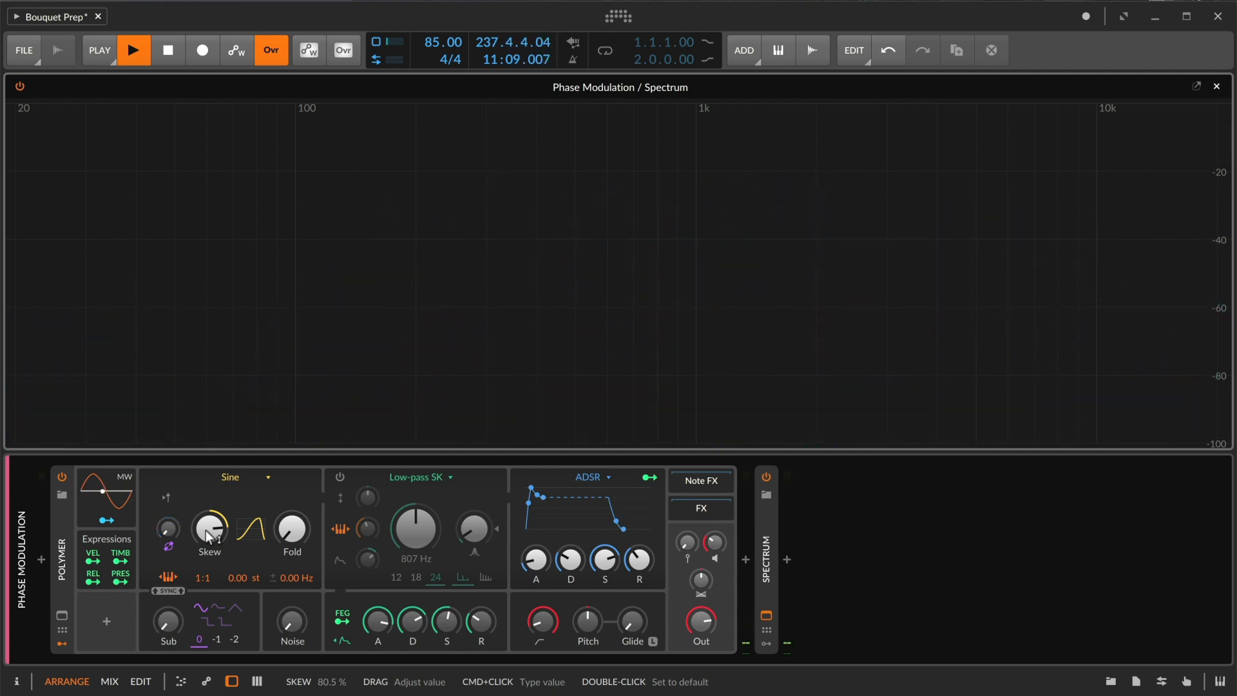
pyautogui.click(240, 477)
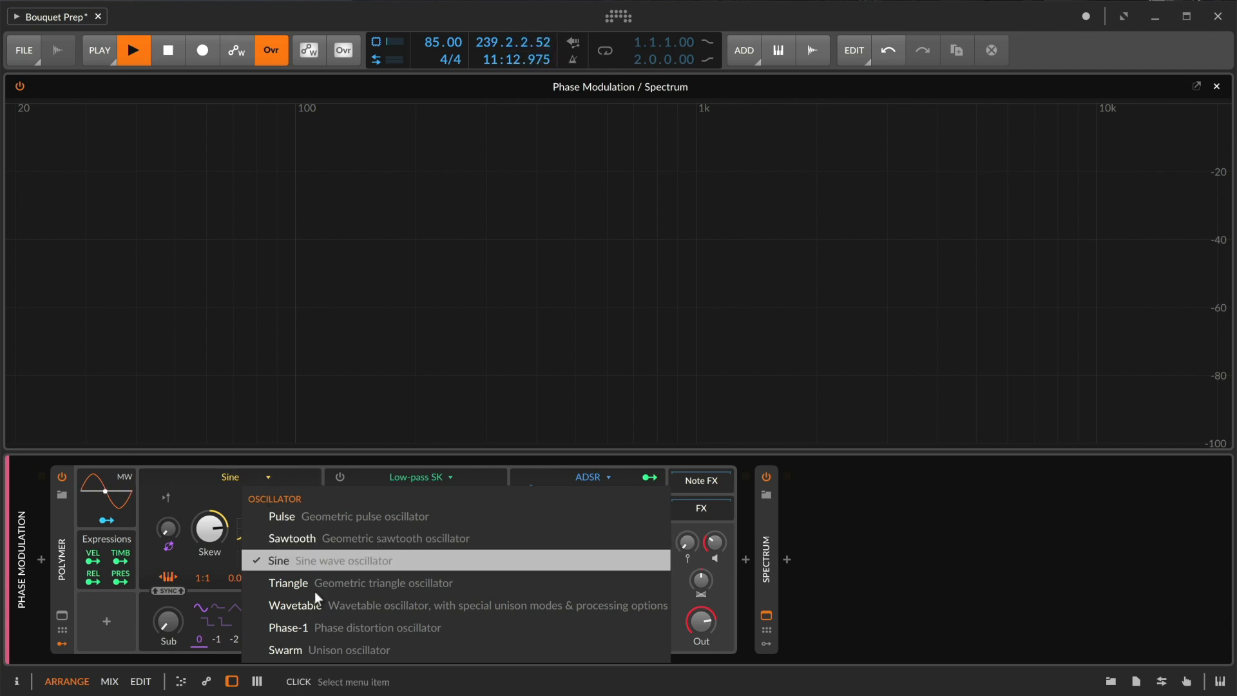
pyautogui.click(352, 626)
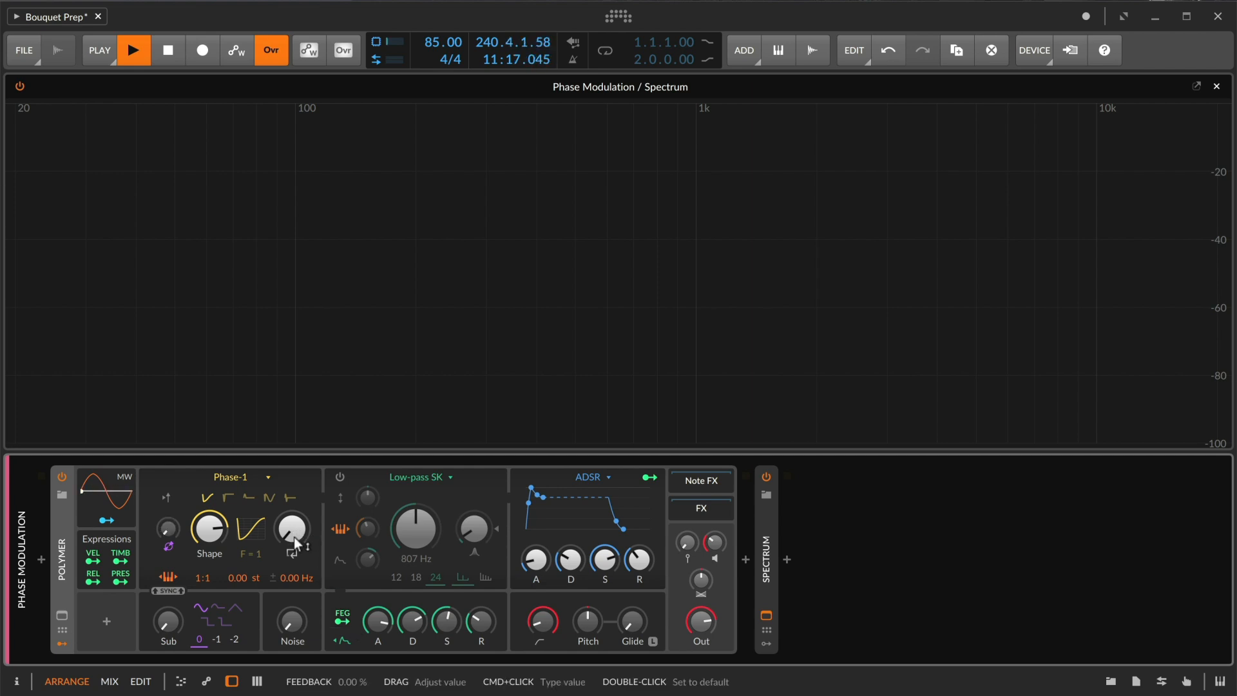
# Step: Lower the Phase-1 oscillator's Shape to minimum and remove the Filter EG routing from the Phase Modulation Amount
pyautogui.moveTo(210, 528)
pyautogui.mouseDown()
pyautogui.moveTo(210, 548)
pyautogui.moveTo(207, 535)
pyautogui.mouseUp()
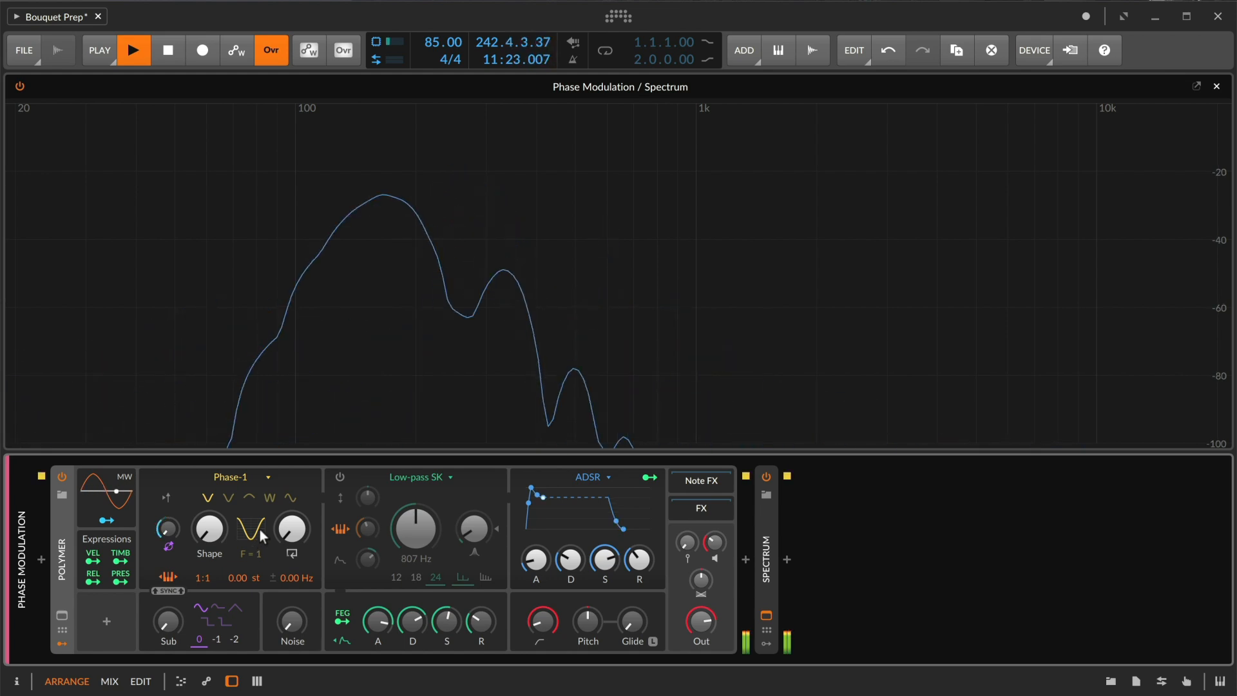
pyautogui.rightClick(169, 532)
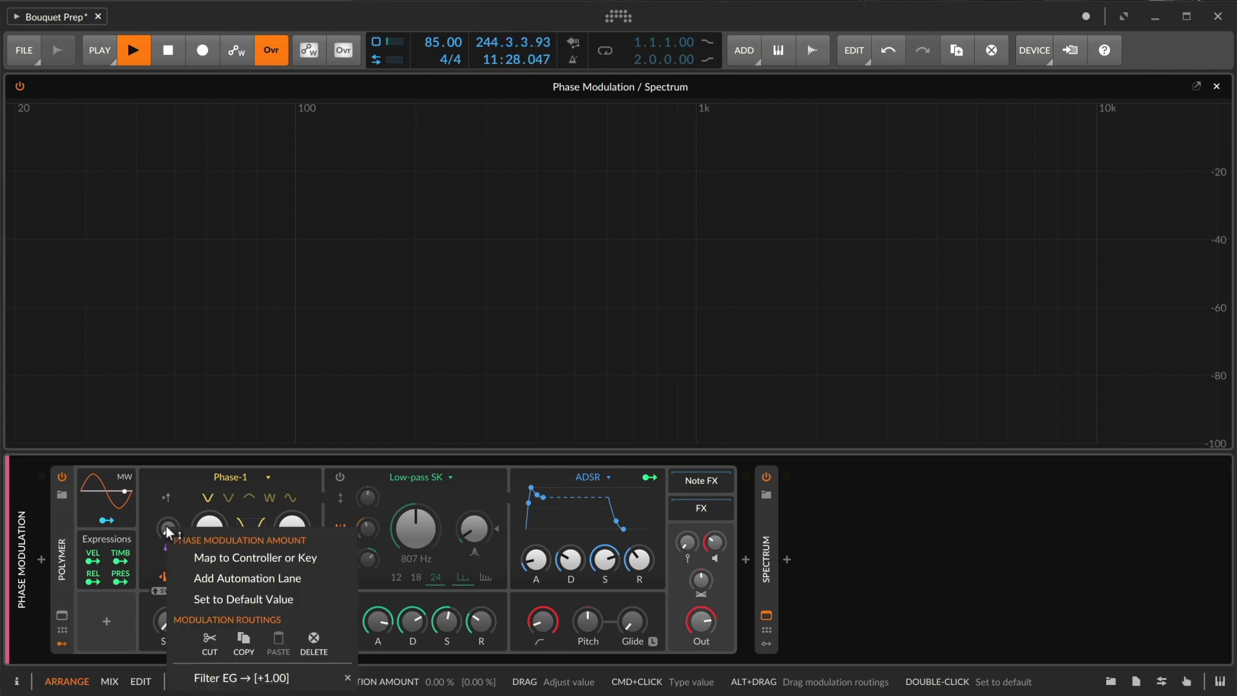
pyautogui.click(345, 674)
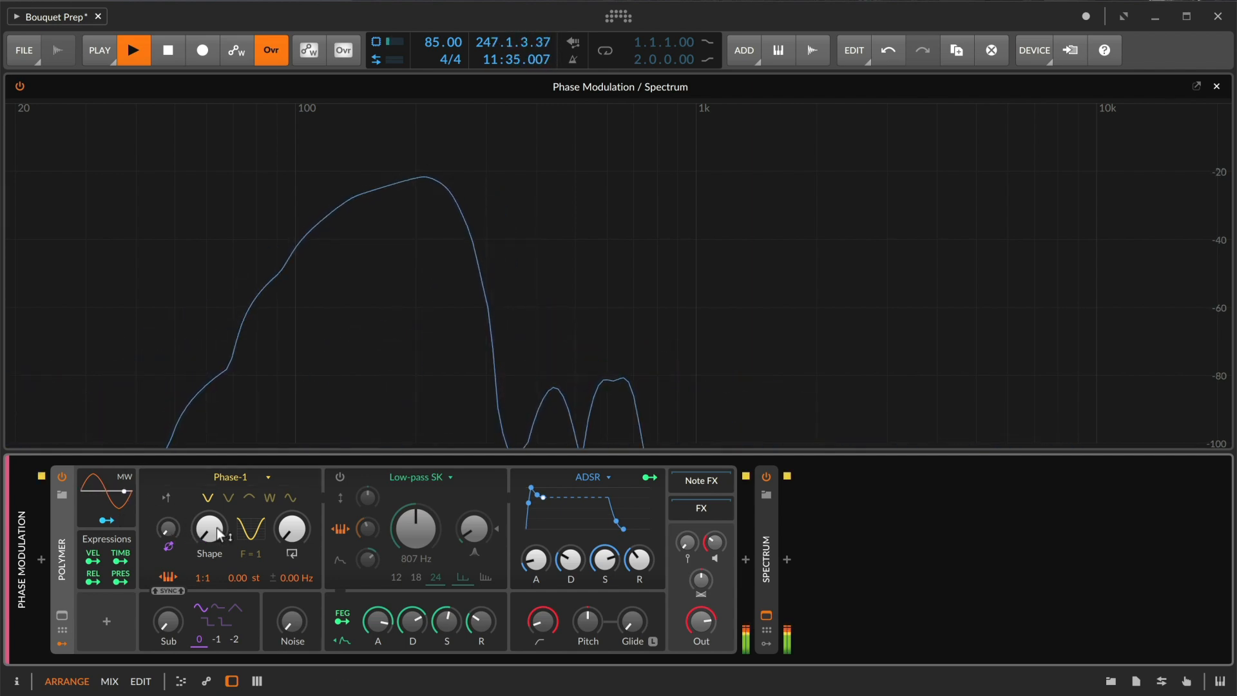
# Step: Audition the Phase-1 oscillator's Feedback at about 21.6 % and 48.4 %, and lower it to about 5.5 %
pyautogui.click(292, 531)
pyautogui.moveTo(293, 531)
pyautogui.mouseDown()
pyautogui.moveTo(293, 501)
pyautogui.moveTo(293, 518)
pyautogui.mouseUp()
pyautogui.moveTo(292, 528); pyautogui.dragTo(292, 518)
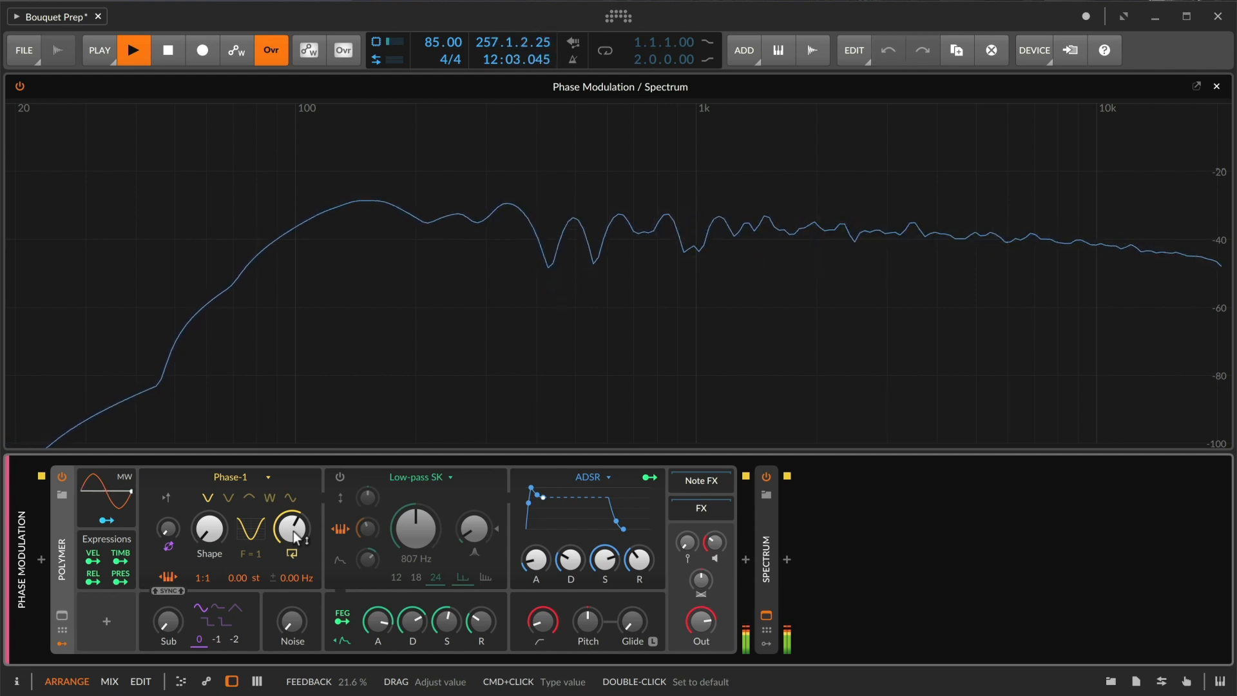
pyautogui.moveTo(296, 538); pyautogui.dragTo(296, 535)
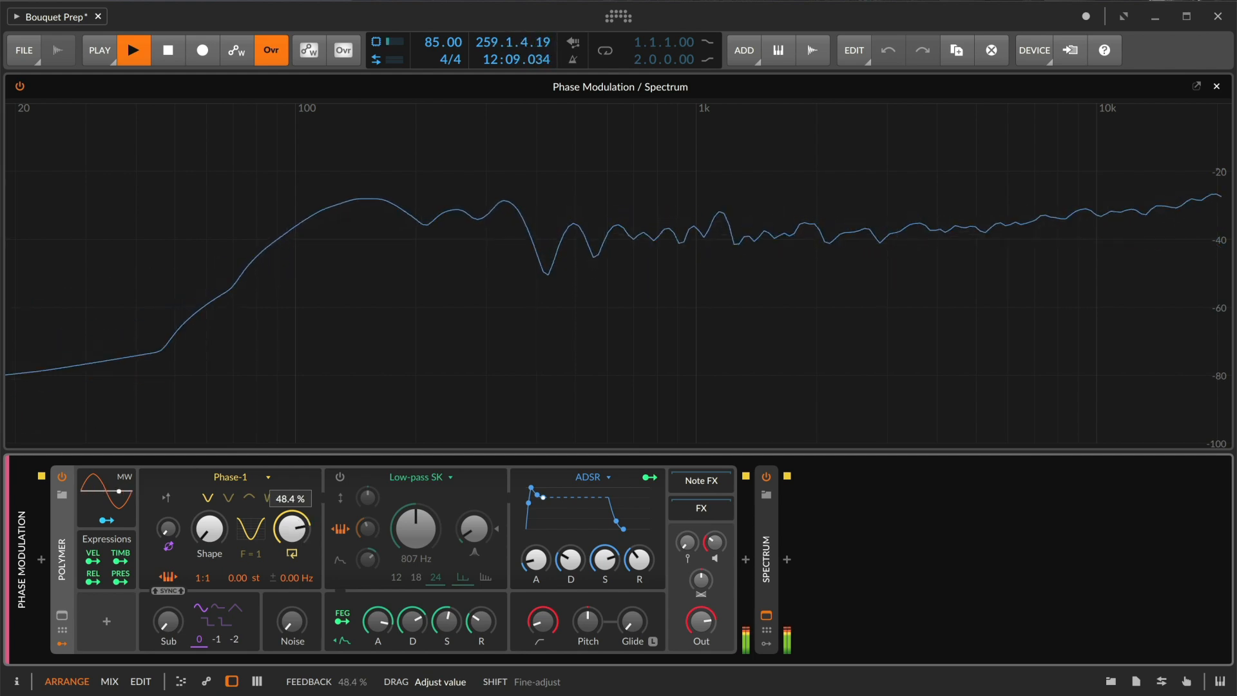
pyautogui.moveTo(297, 535); pyautogui.dragTo(296, 571)
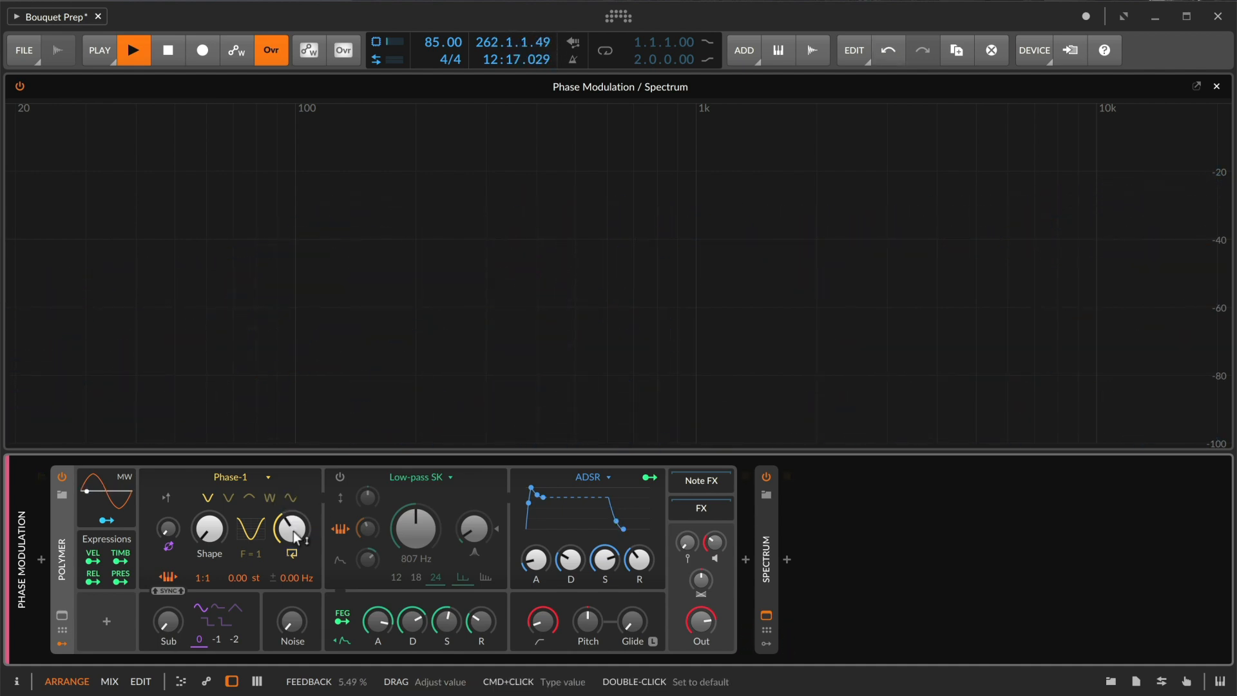
# Step: Close the Spectrum view, select the Wavetable track and open that track's expanded Spectrum view
pyautogui.press('Escape')
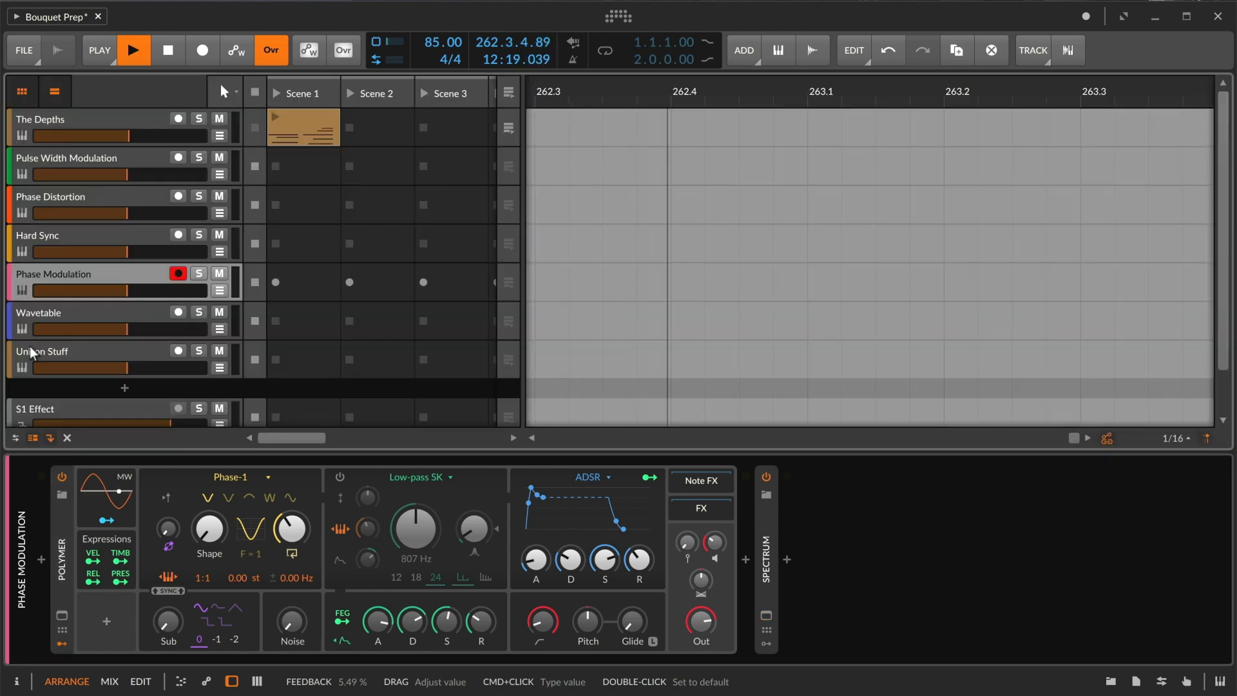
pyautogui.click(54, 321)
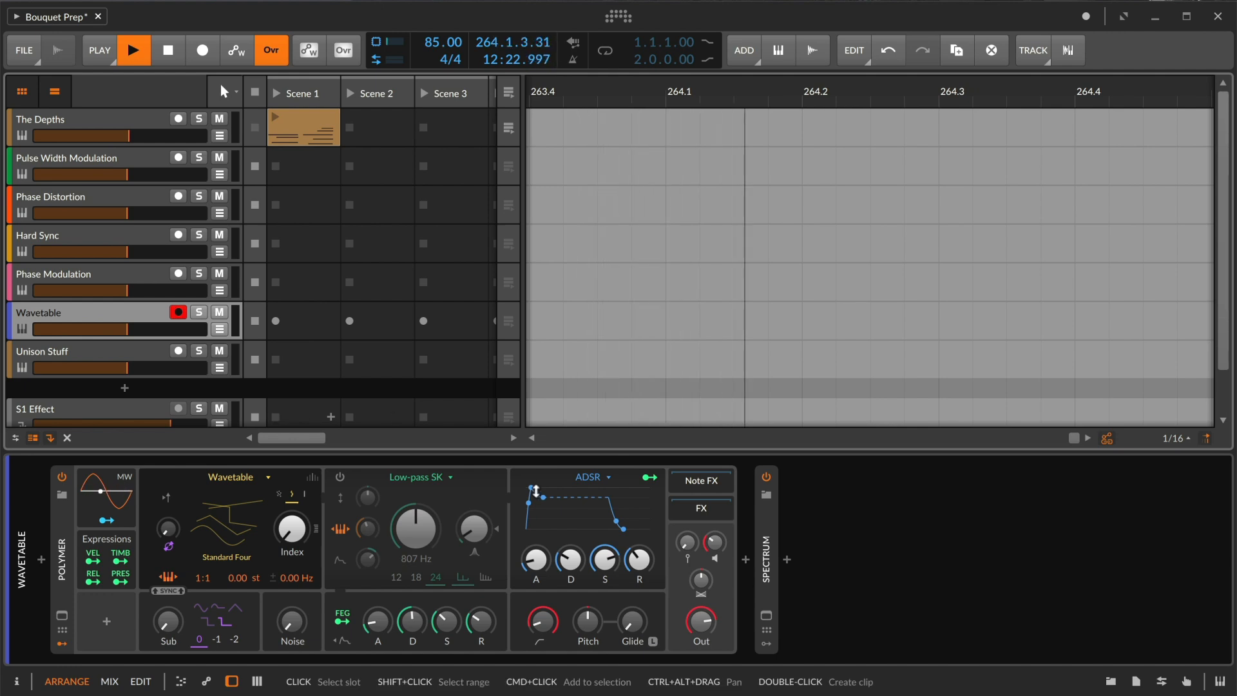
pyautogui.click(767, 616)
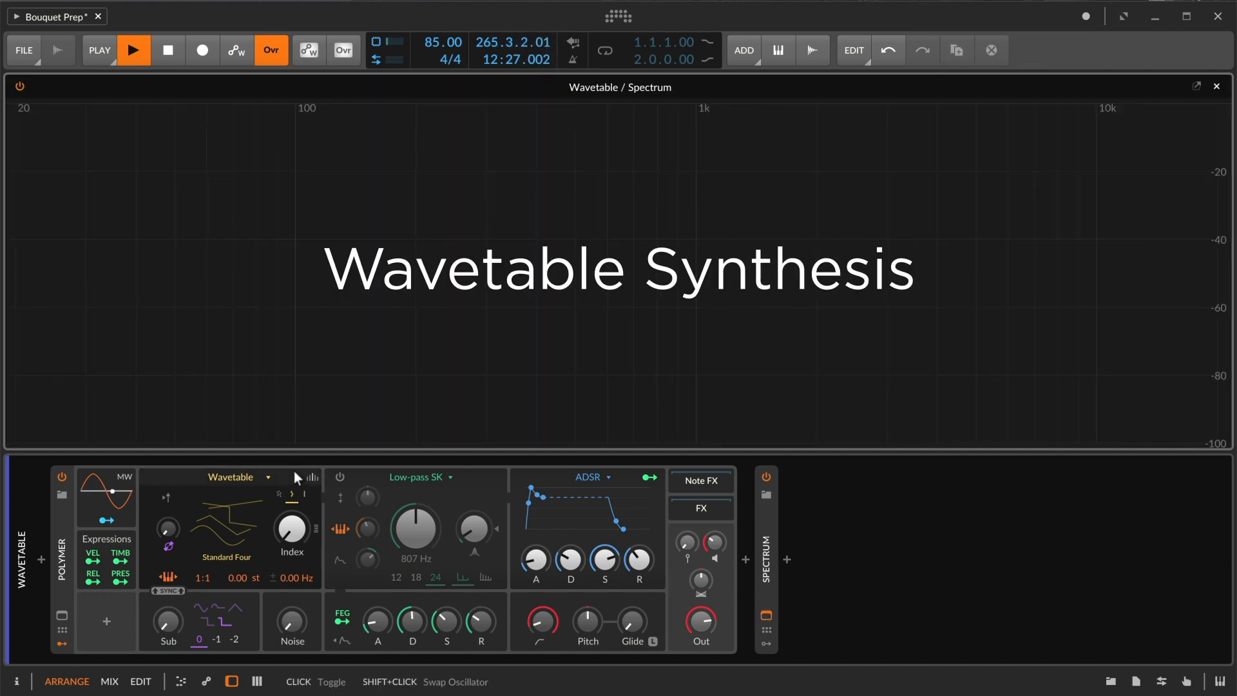
# Step: View the oscillator choices, keep Wavetable, and sweep its table Index with the value returned to 0 %
pyautogui.click(245, 475)
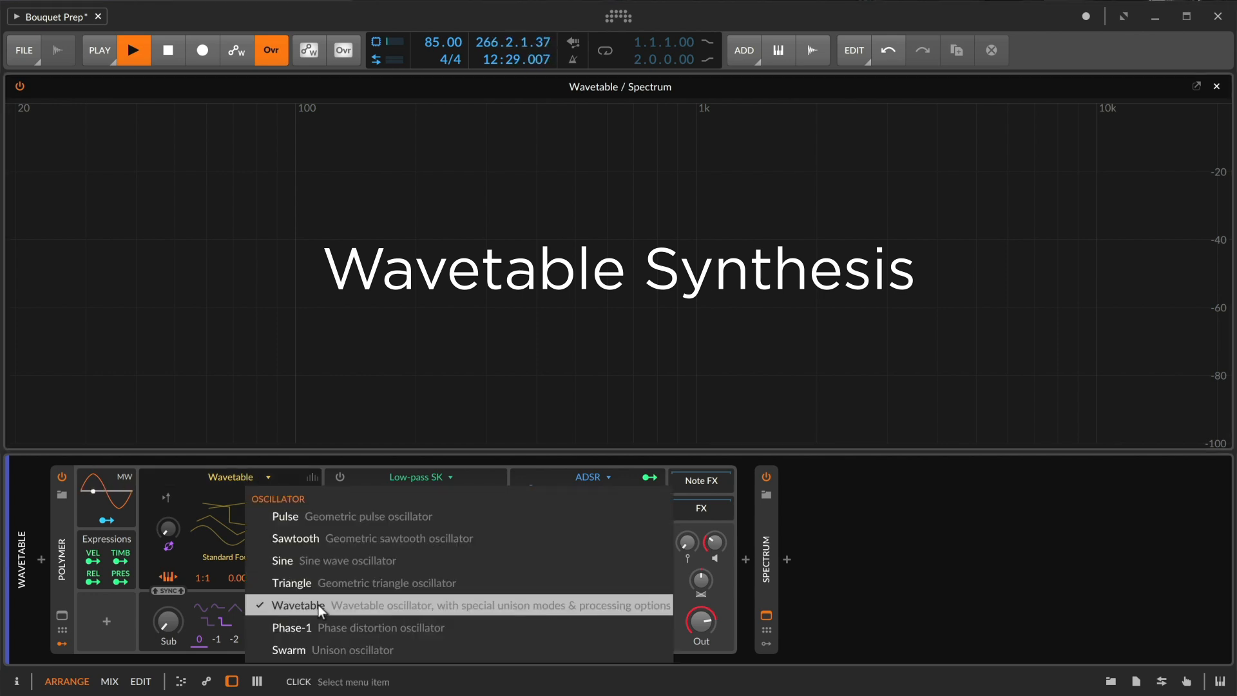
pyautogui.click(253, 500)
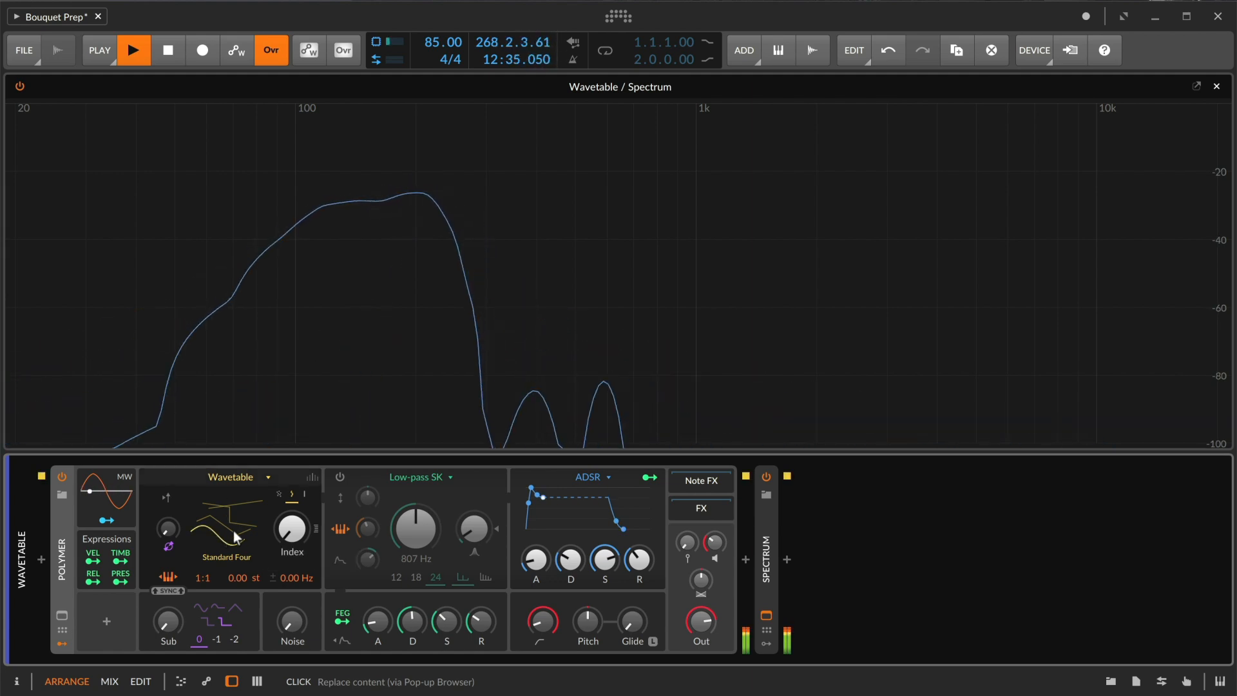
pyautogui.moveTo(293, 533)
pyautogui.mouseDown()
pyautogui.moveTo(293, 430)
pyautogui.moveTo(293, 534)
pyautogui.mouseUp()
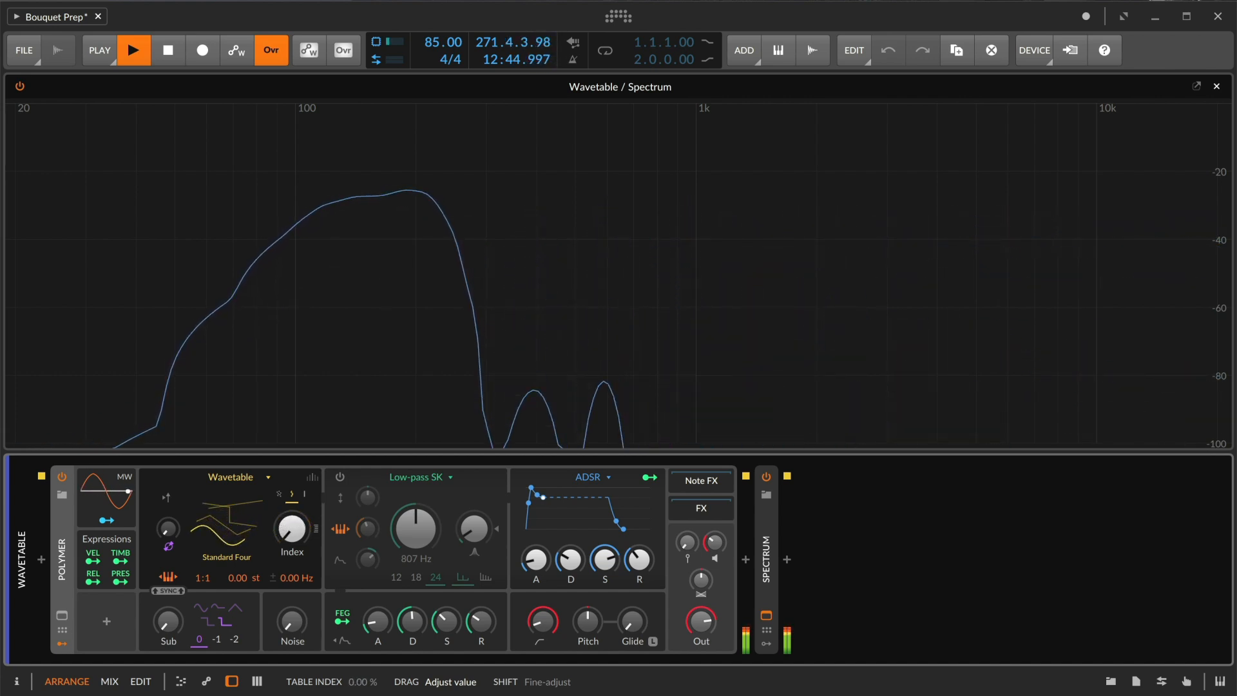
# Step: Browse the oscillator's wavetables and audition Noise +3 and Mirror Sine Harm while adjusting the table Index
pyautogui.click(221, 521)
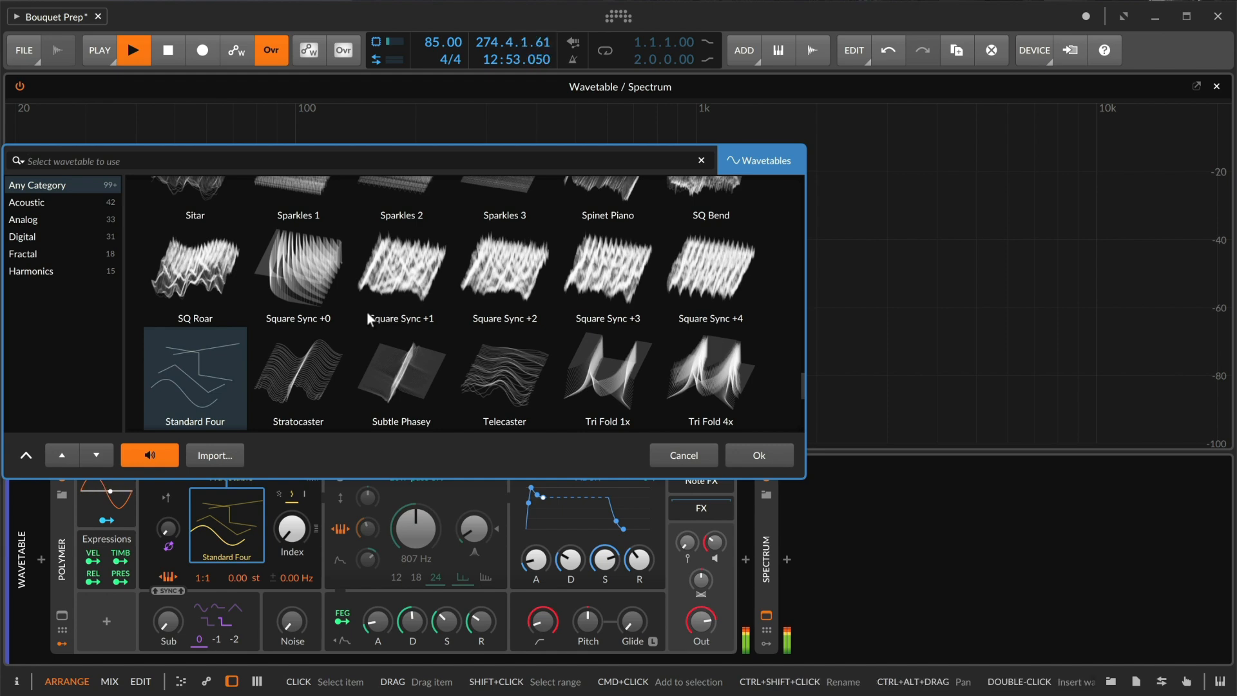
pyautogui.scroll(2, 366, 311)
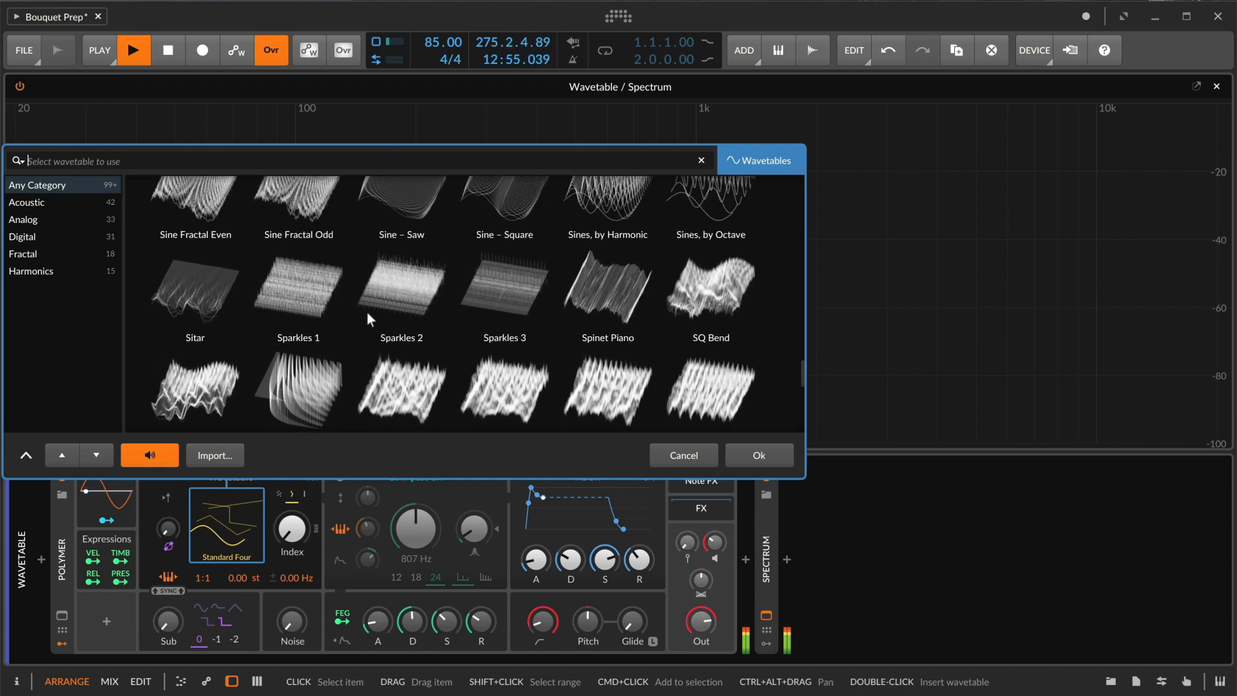
pyautogui.scroll(4, 366, 311)
pyautogui.scroll(3, 366, 311)
pyautogui.scroll(3, 368, 312)
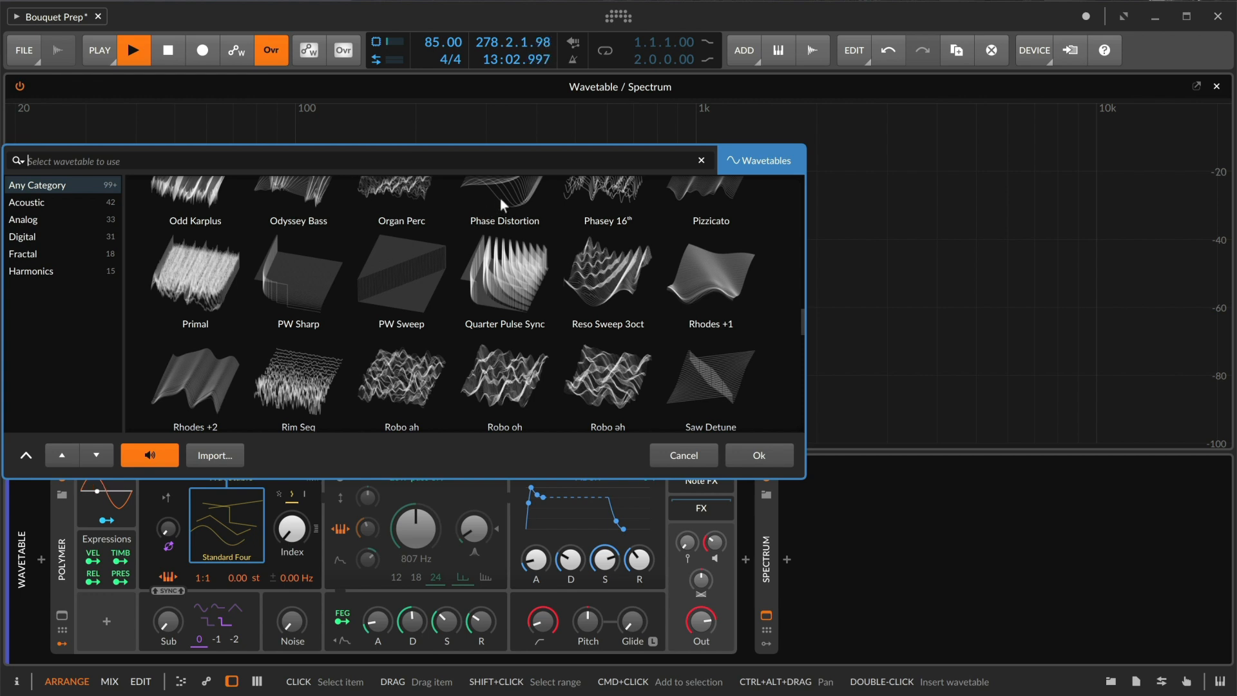
pyautogui.scroll(3, 500, 199)
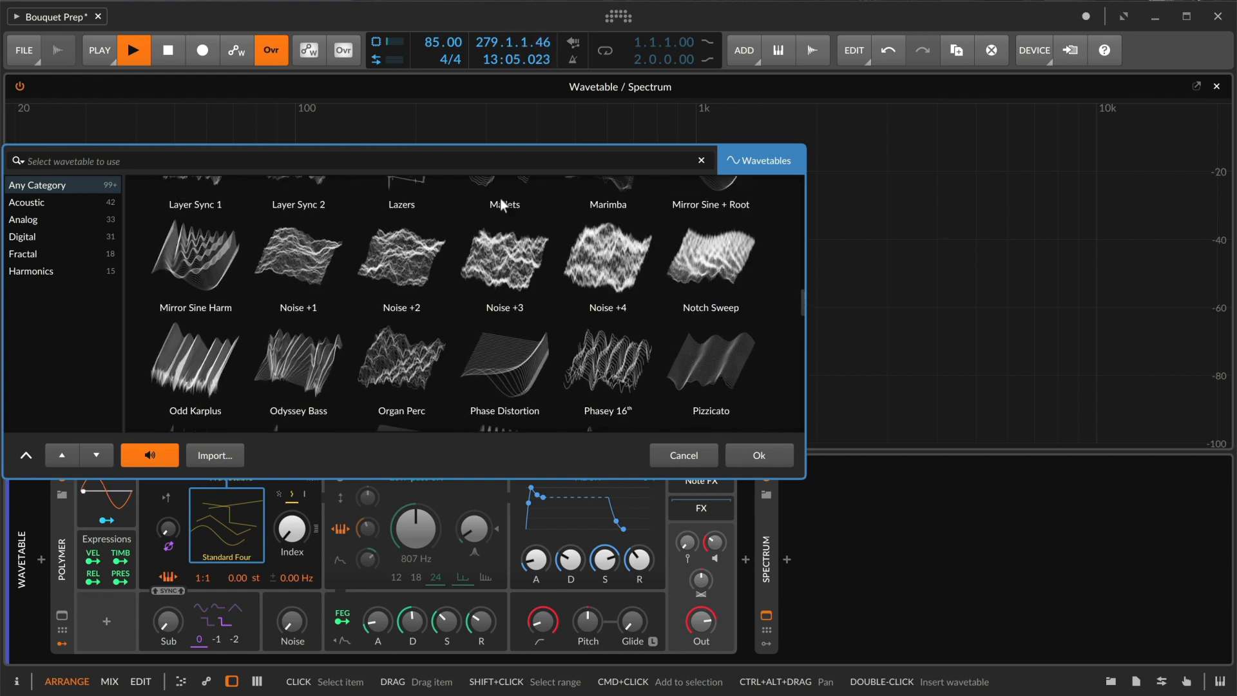
pyautogui.click(495, 261)
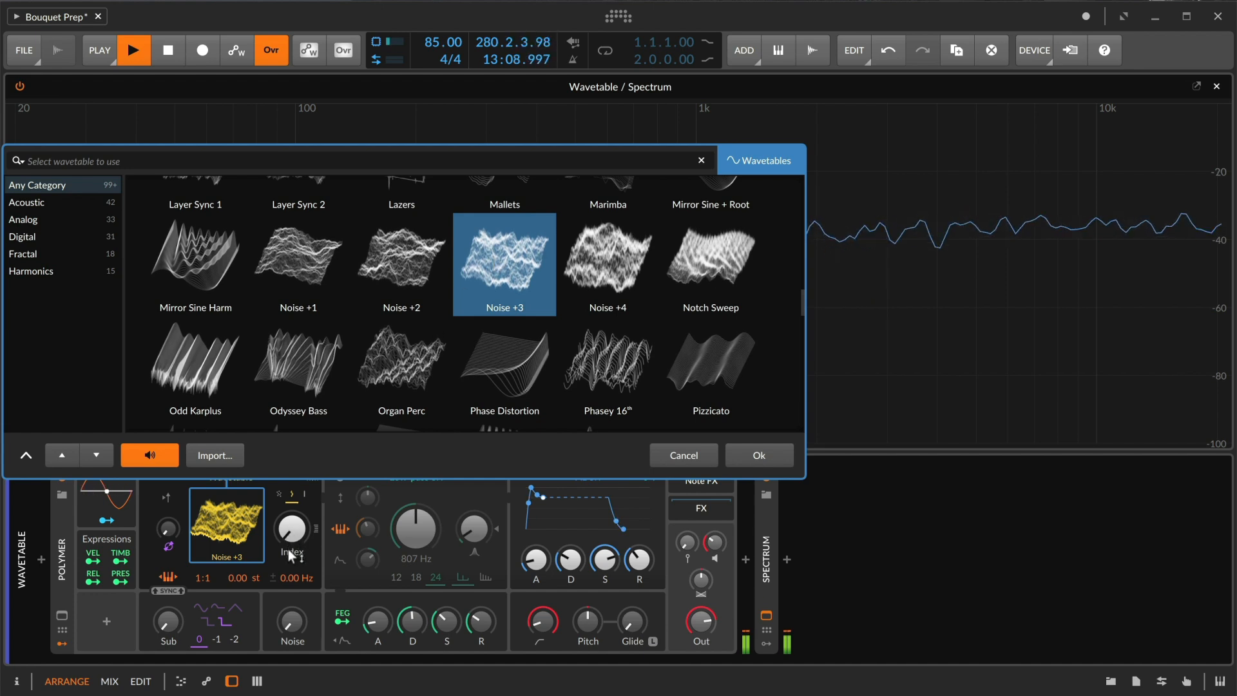
pyautogui.moveTo(292, 529); pyautogui.dragTo(292, 544)
pyautogui.click(194, 266)
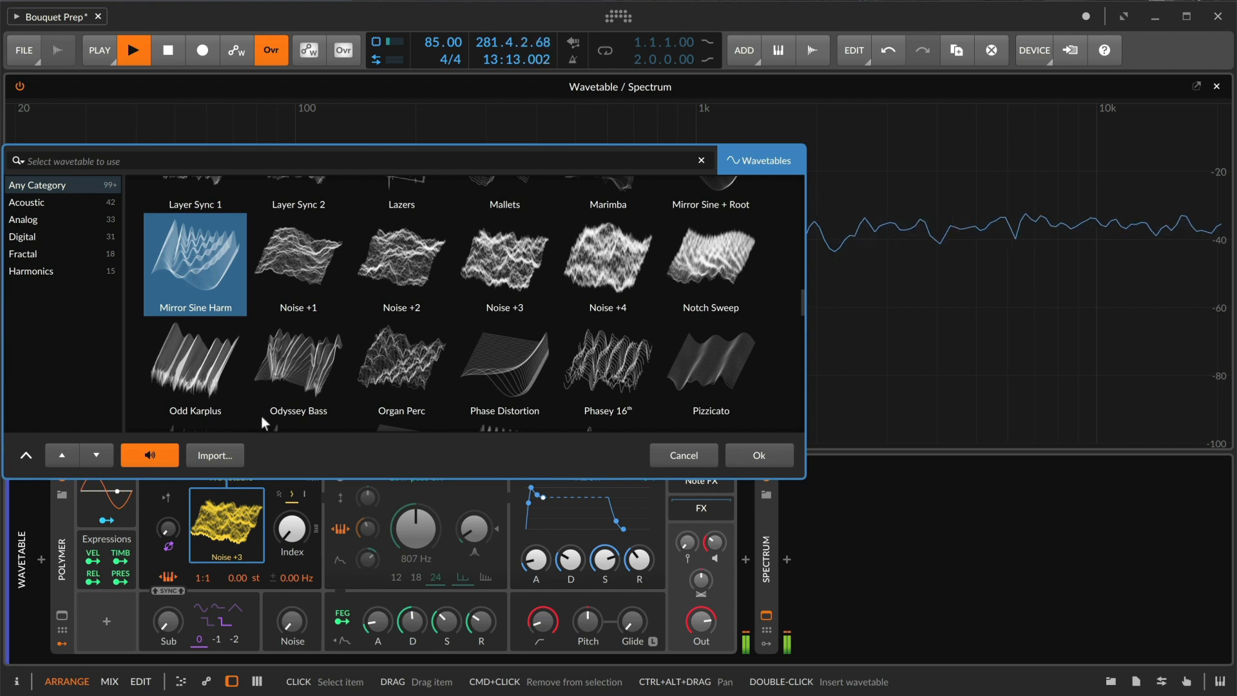
pyautogui.moveTo(292, 528); pyautogui.dragTo(292, 490)
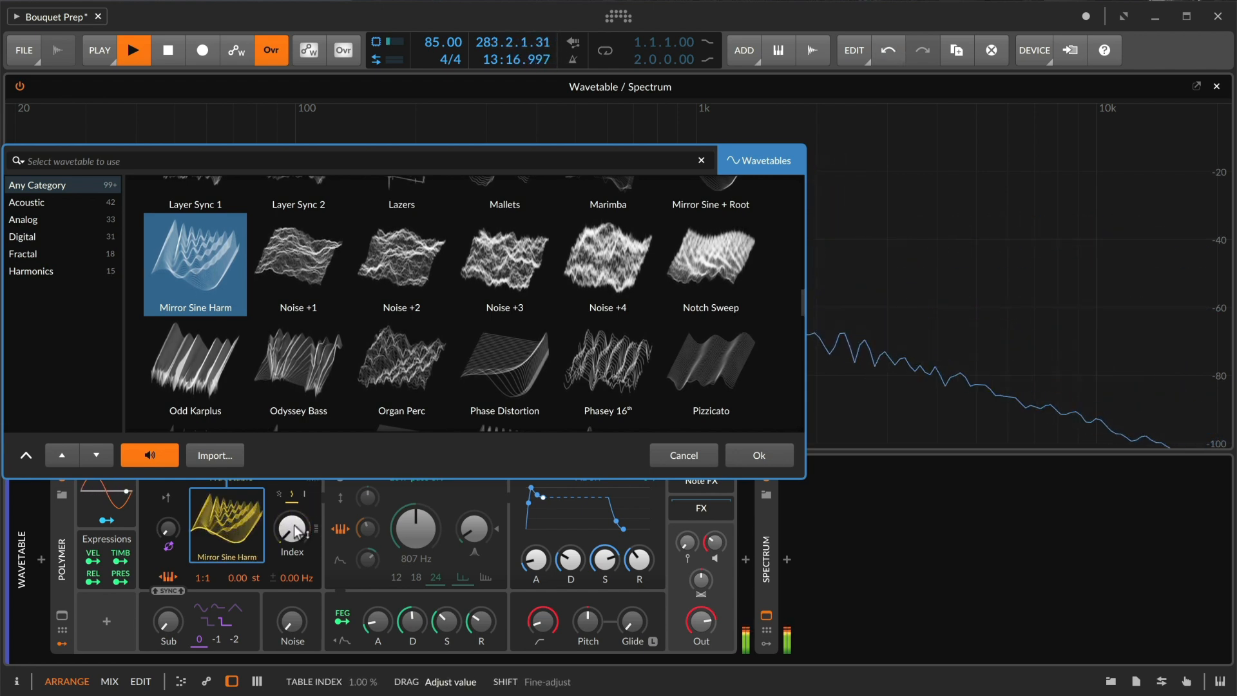
# Step: Load the Marimba wavetable into the oscillator and lower its Index to 0 %
pyautogui.scroll(1, 377, 357)
pyautogui.scroll(2, 377, 357)
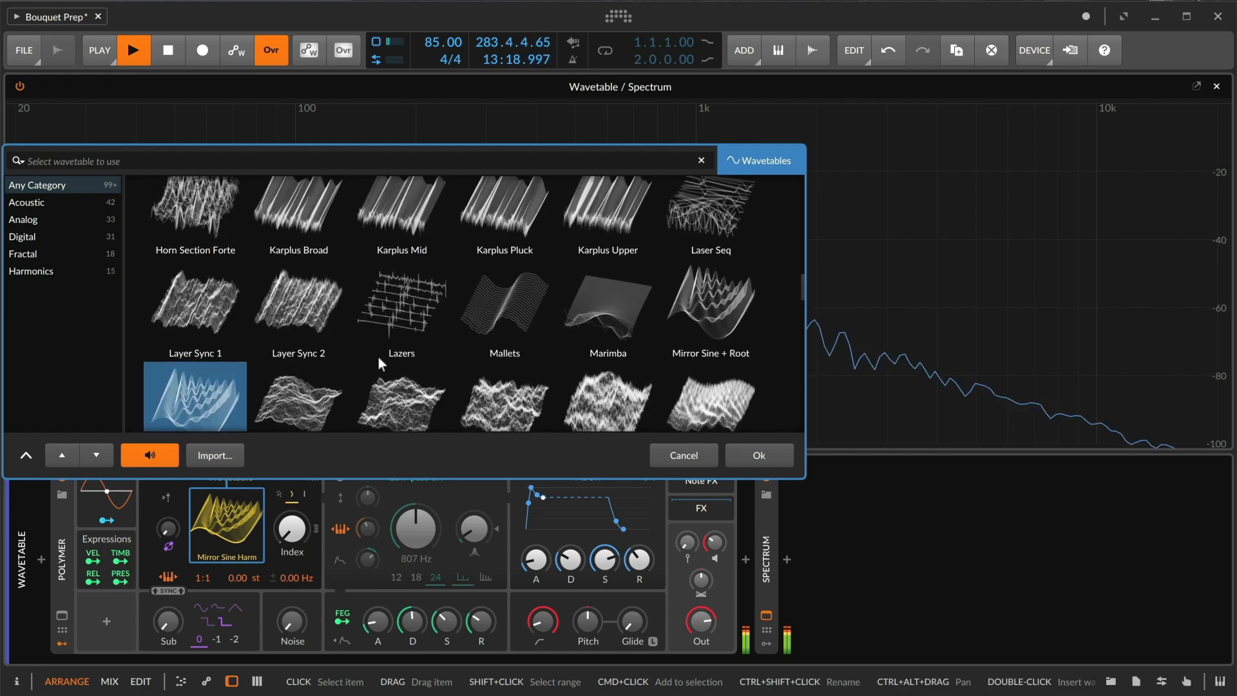
pyautogui.click(574, 301)
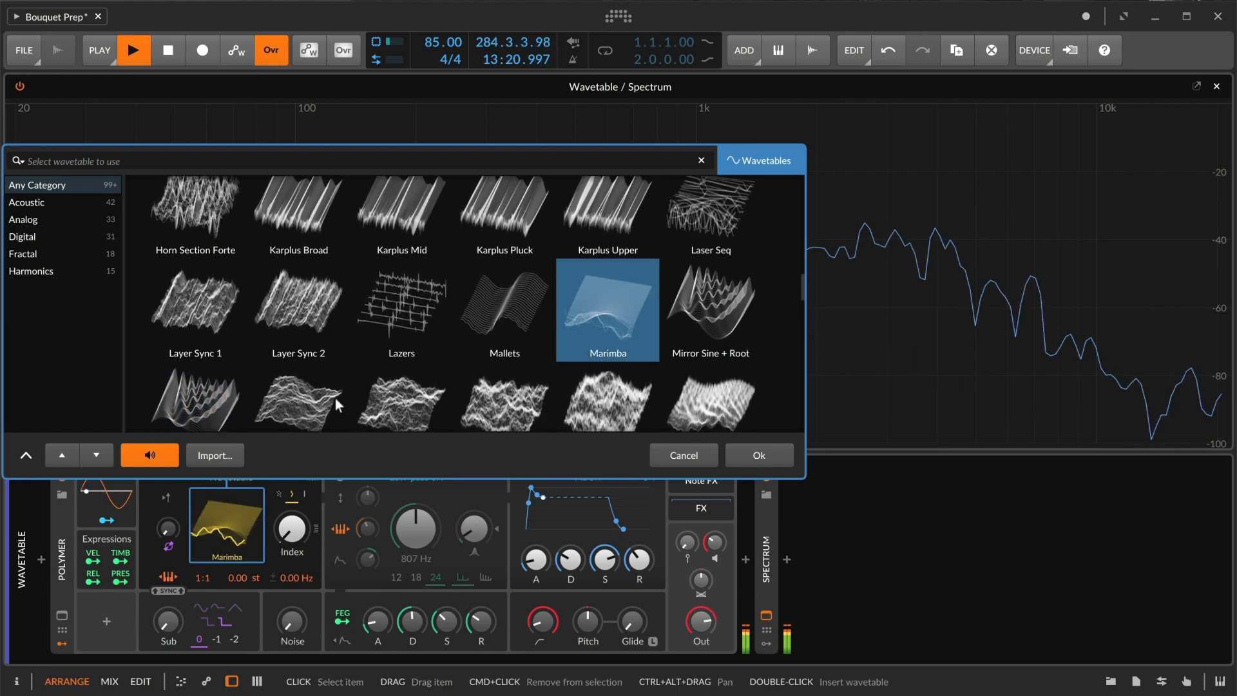
pyautogui.moveTo(291, 534); pyautogui.dragTo(292, 580)
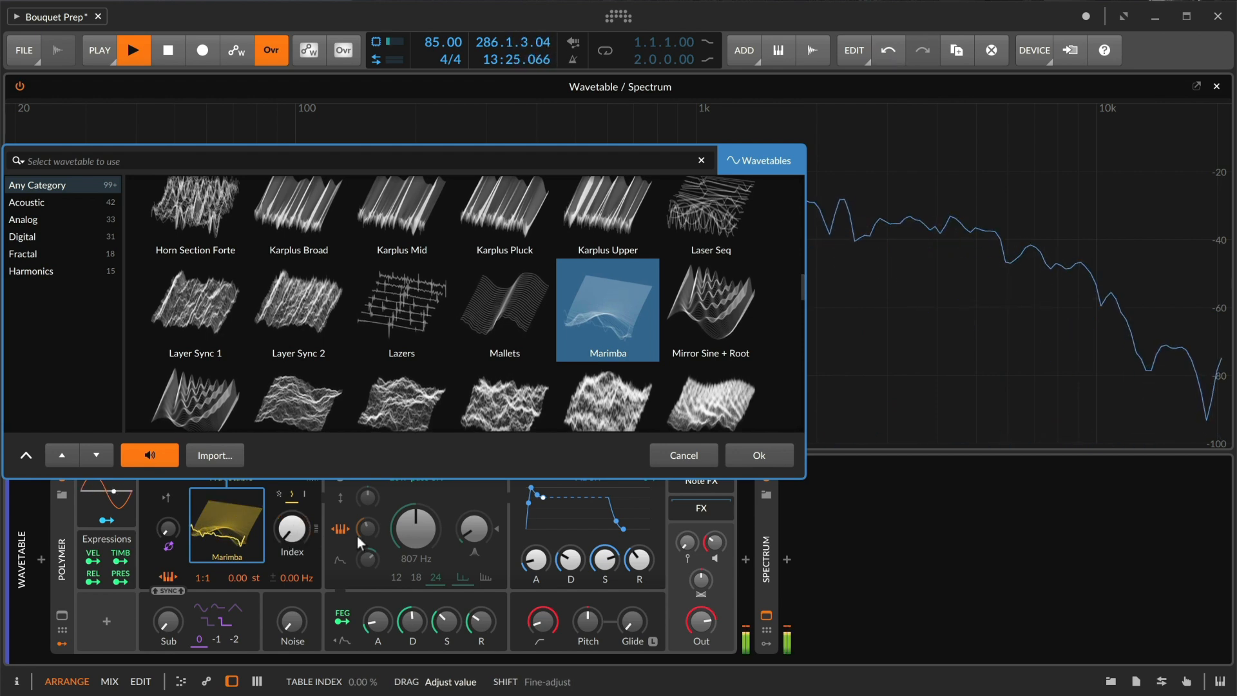
pyautogui.click(749, 463)
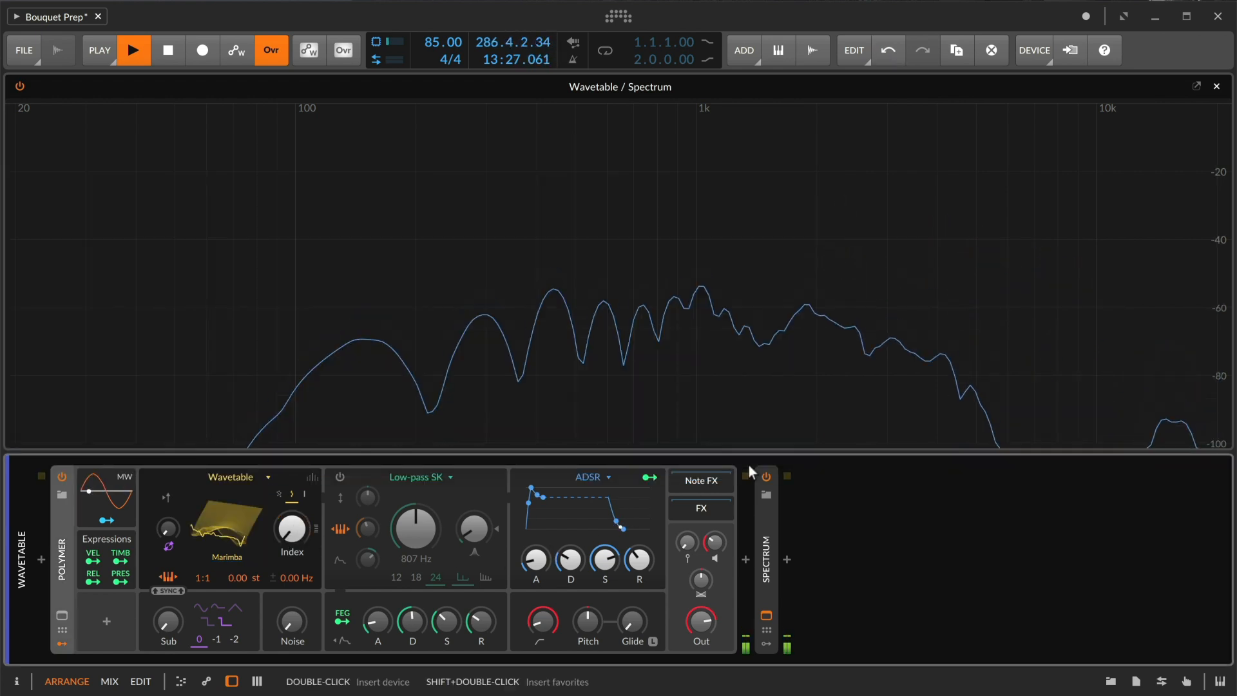
# Step: Add a Ramp modulator to the empty modulator slot of Polymer
pyautogui.click(104, 619)
pyautogui.write('ramp')
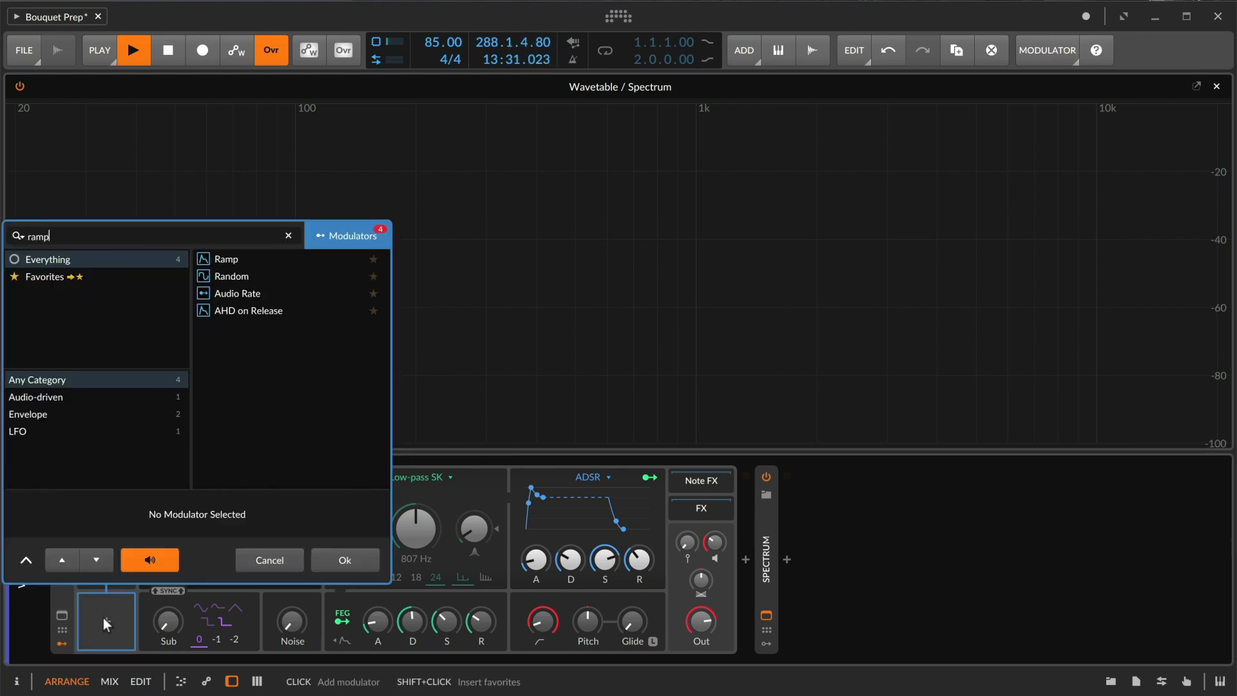
pyautogui.press('Down')
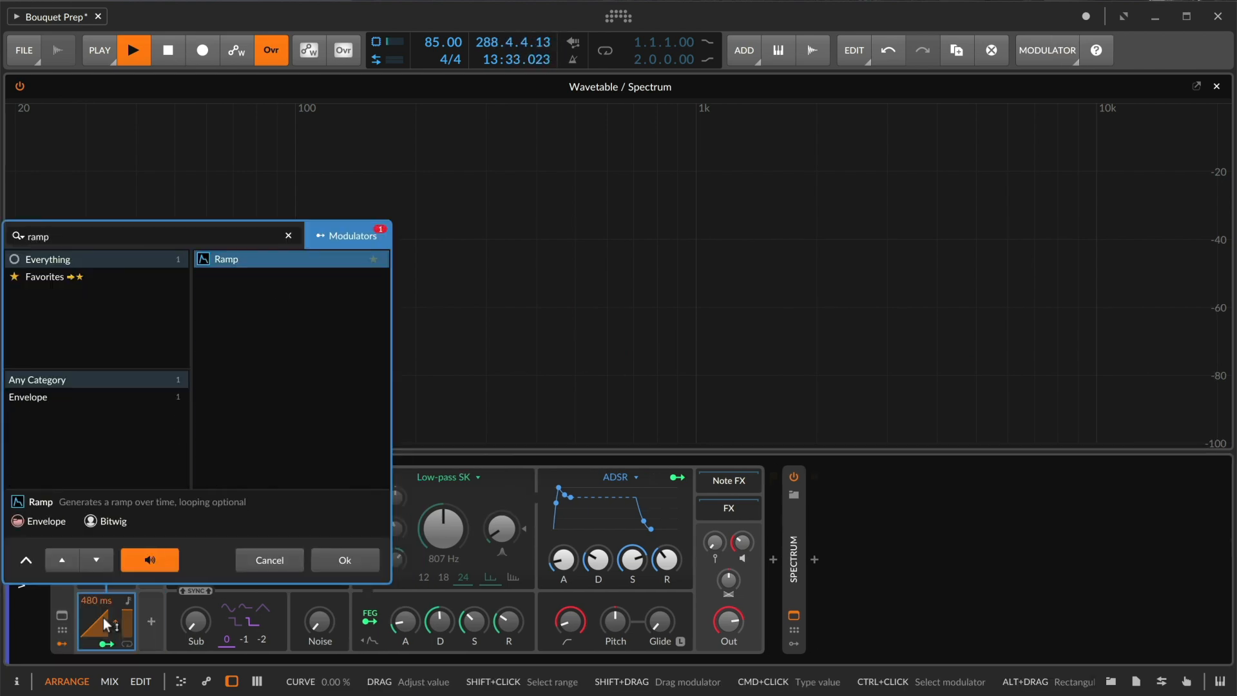
pyautogui.press('Return')
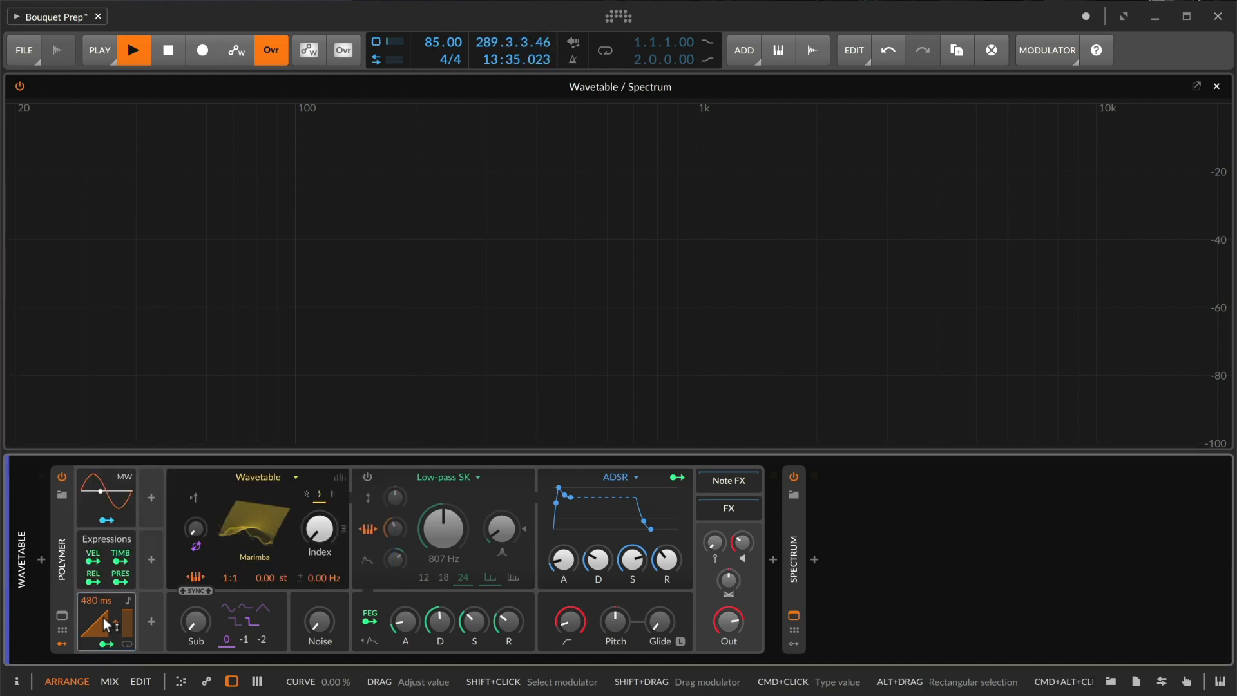
# Step: Route the Ramp modulator to the wavetable Index with an amount of +1.00
pyautogui.click(105, 644)
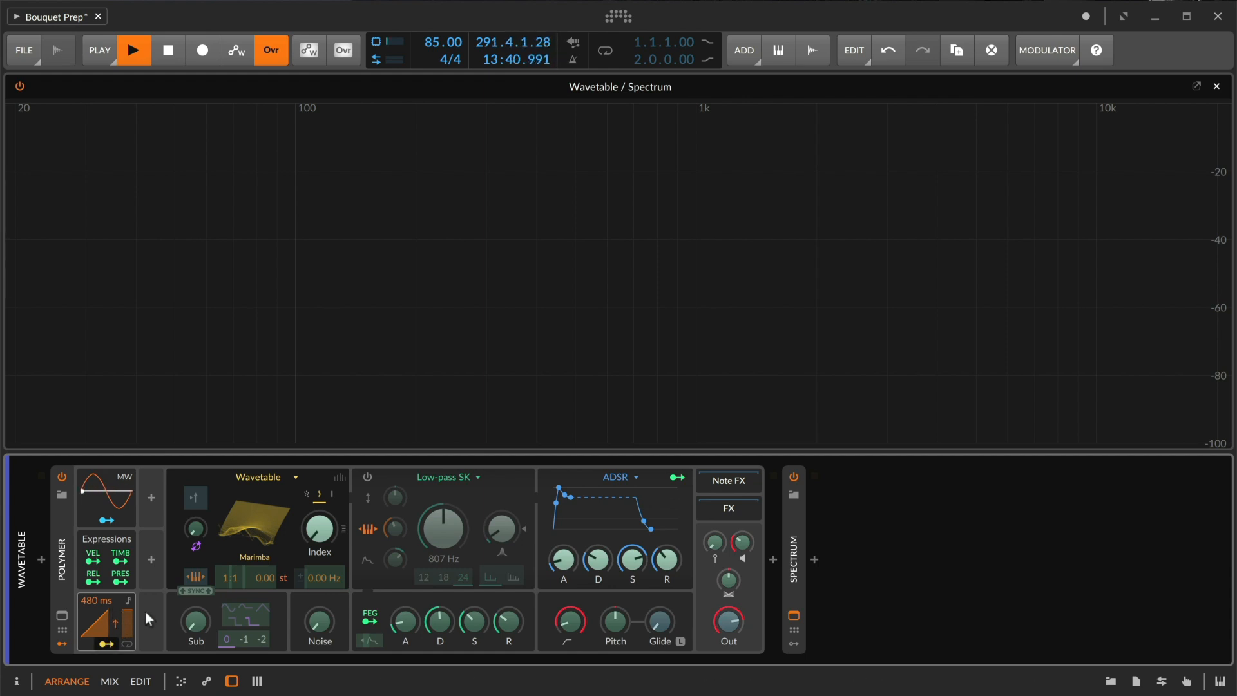
pyautogui.moveTo(324, 530); pyautogui.dragTo(324, 503)
pyautogui.click(102, 644)
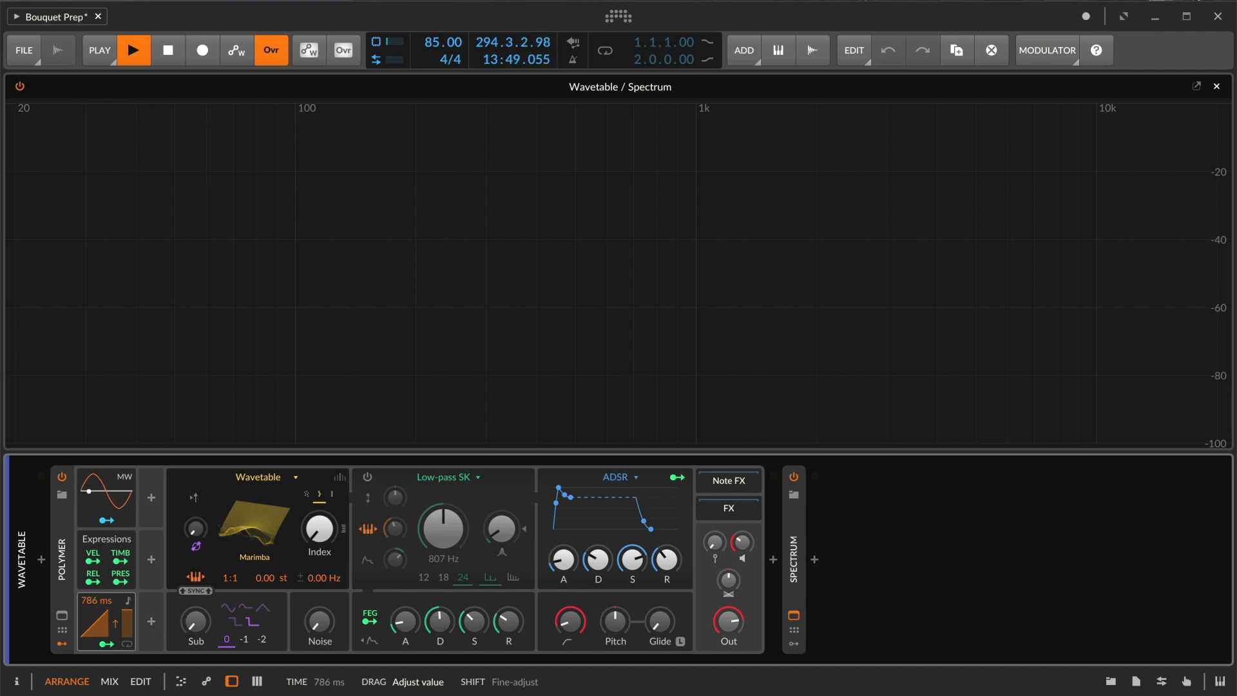
# Step: Set the Ramp to 883 ms with a curved, looping slope, and raise the first small knob of the output section
pyautogui.moveTo(87, 600); pyautogui.dragTo(88, 596)
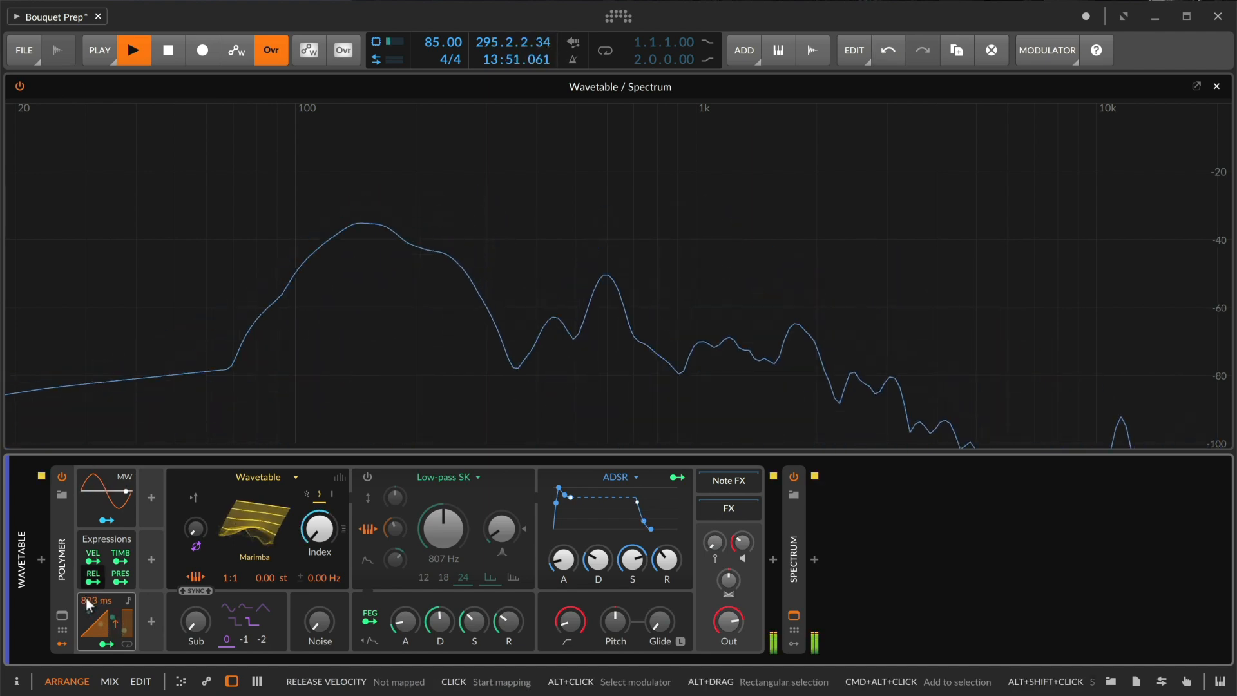
pyautogui.moveTo(96, 621); pyautogui.dragTo(100, 626)
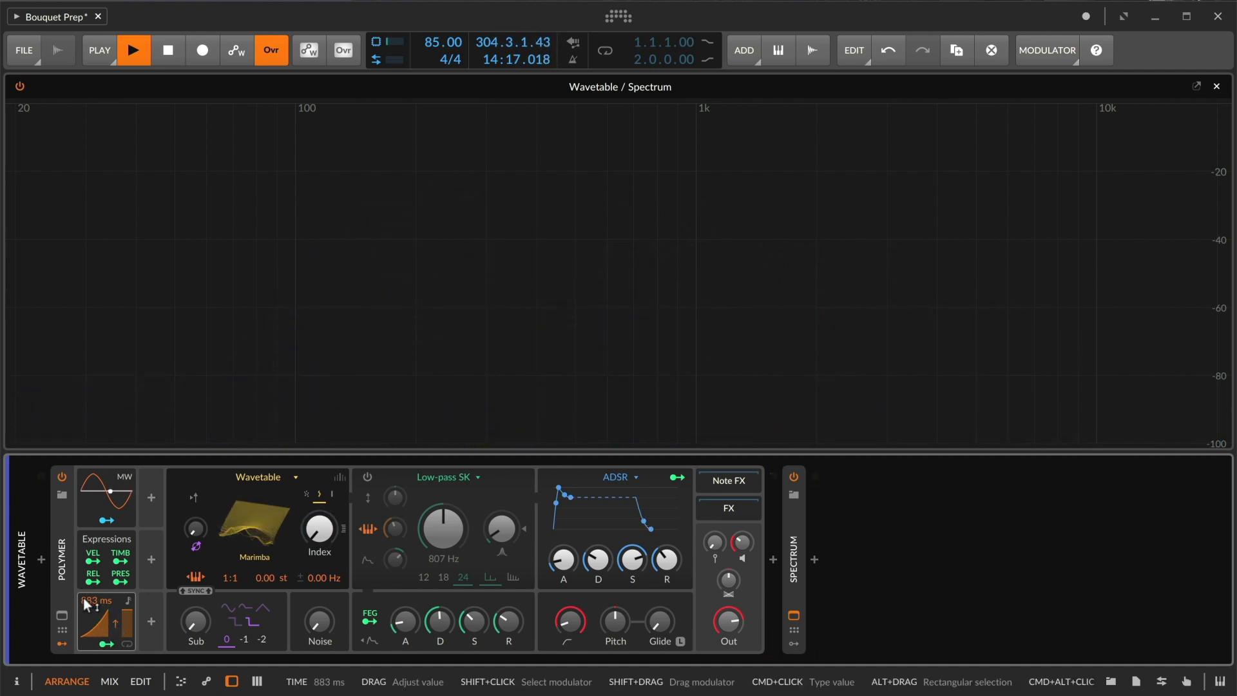
pyautogui.click(123, 643)
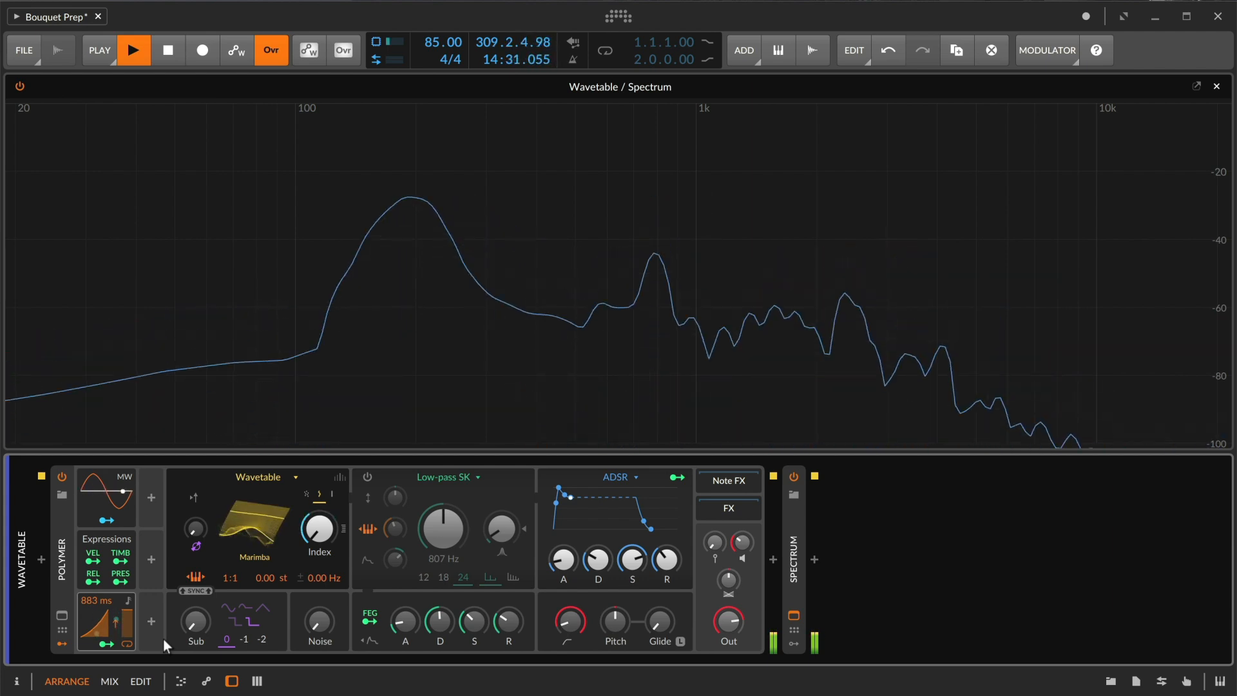
pyautogui.moveTo(718, 542); pyautogui.dragTo(717, 514)
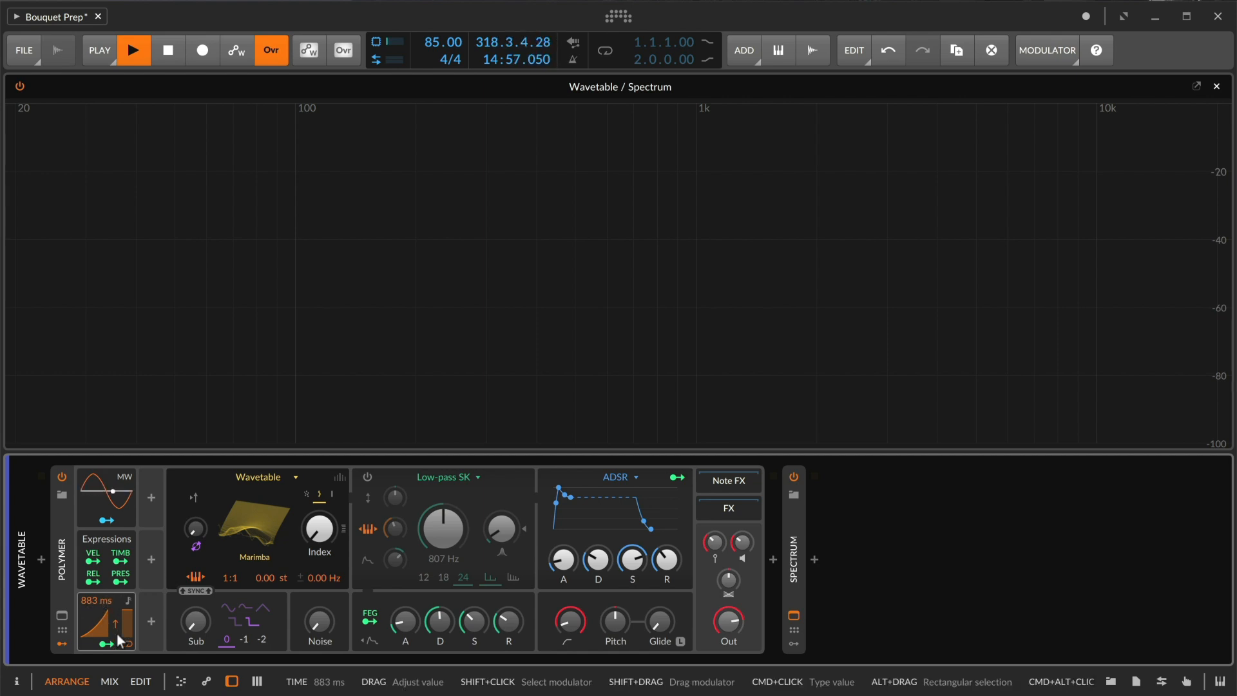
# Step: Remove the Ramp routing from the table Index and audition the Karplus Broad wavetable
pyautogui.rightClick(321, 527)
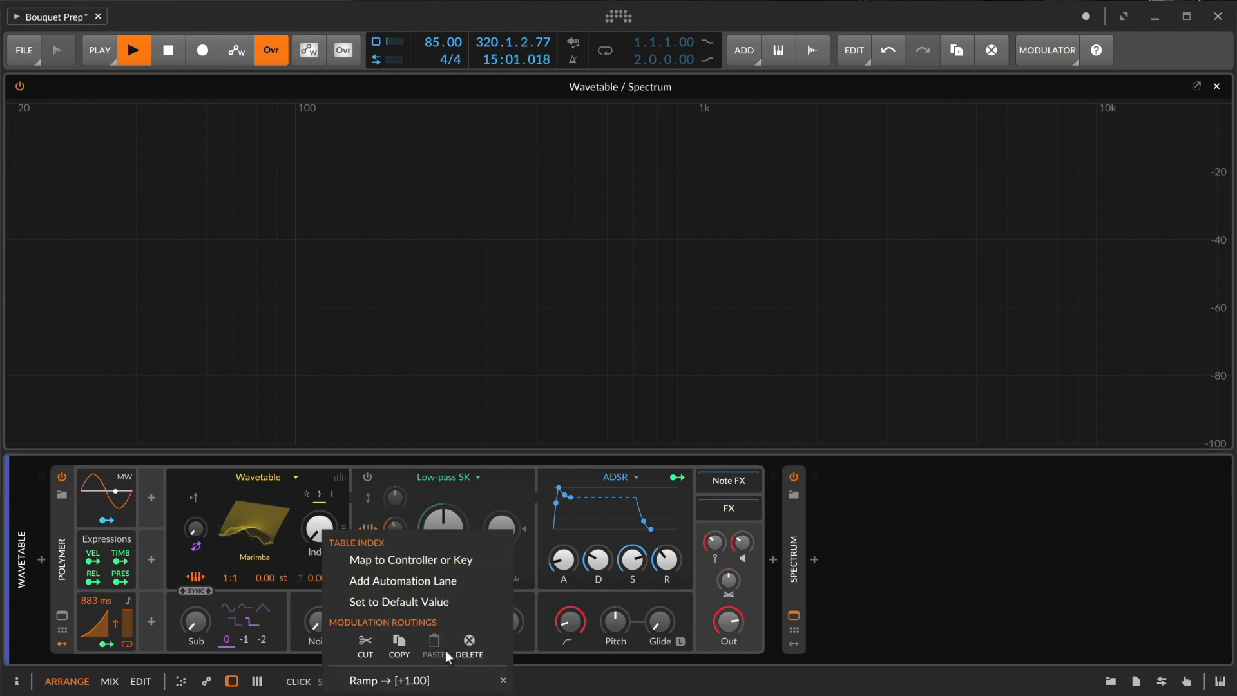
pyautogui.click(503, 681)
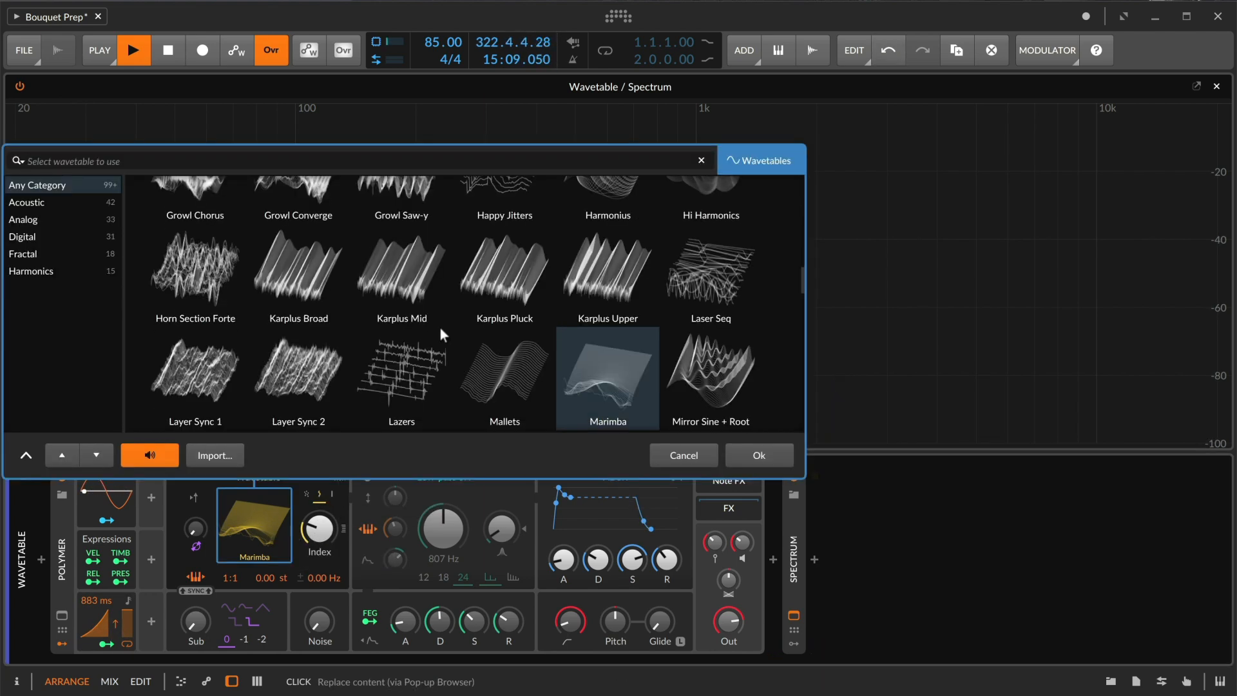
pyautogui.click(292, 270)
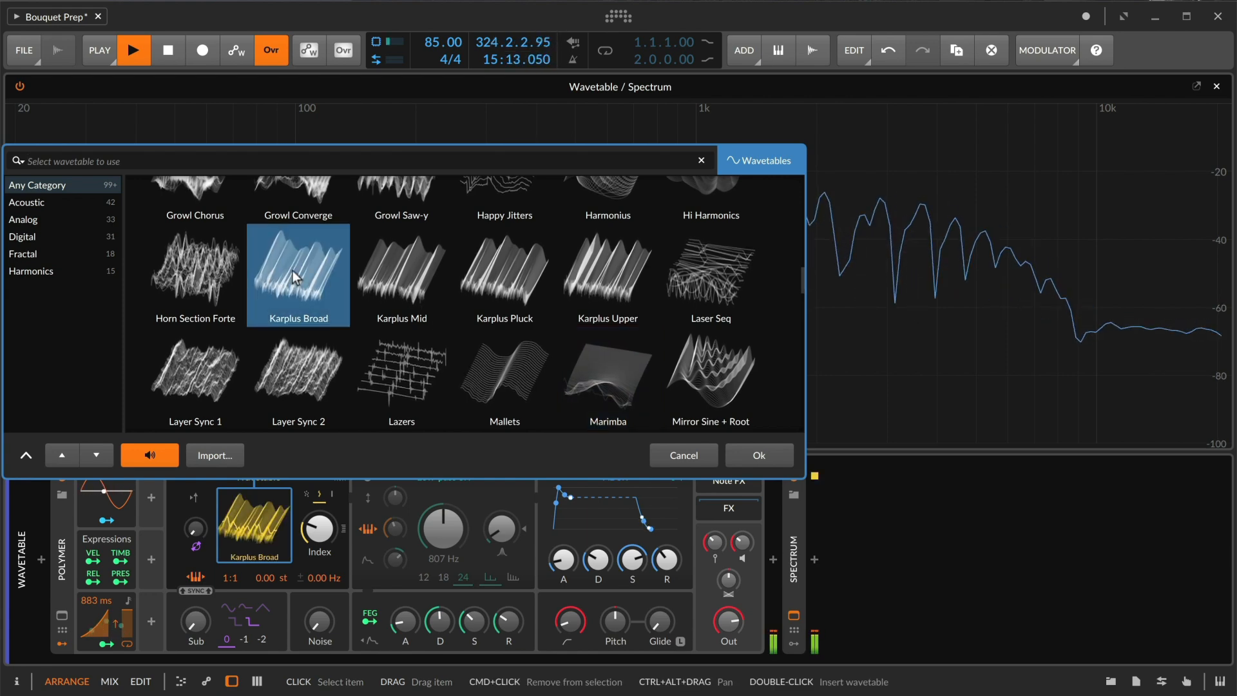
# Step: Load the Bell Fractal +2 wavetable and set its Index to 55 %
pyautogui.scroll(5, 291, 269)
pyautogui.scroll(3, 292, 271)
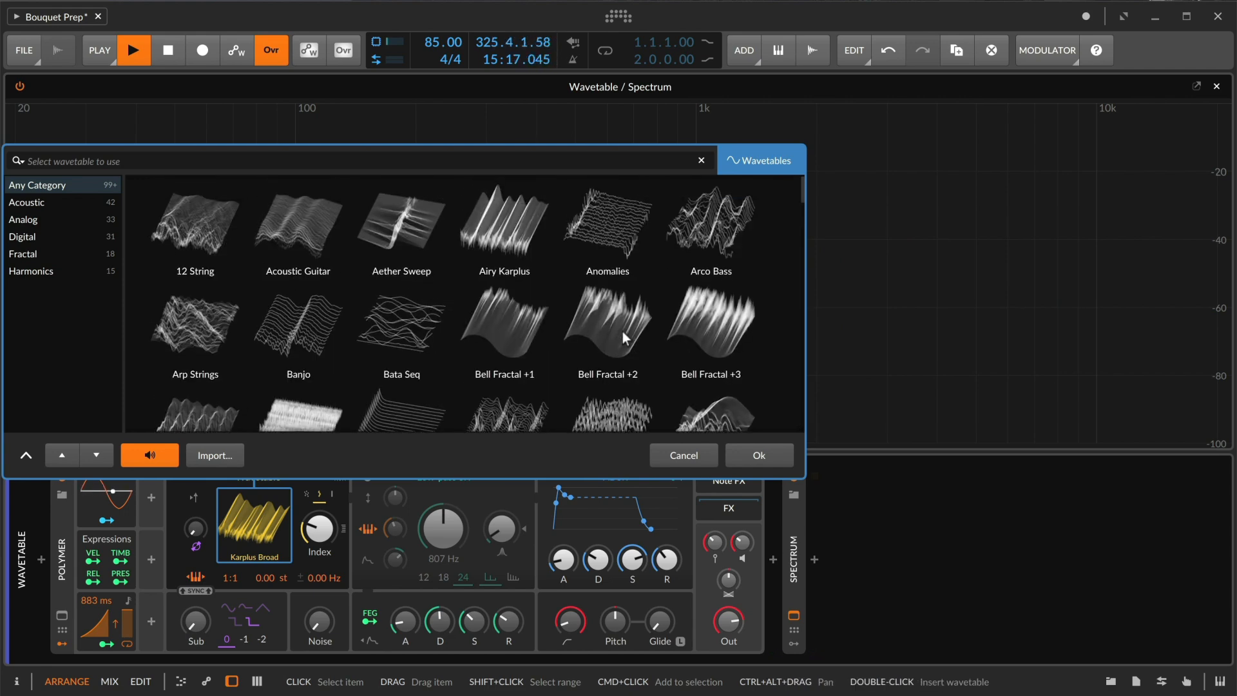
pyautogui.click(620, 331)
pyautogui.click(759, 453)
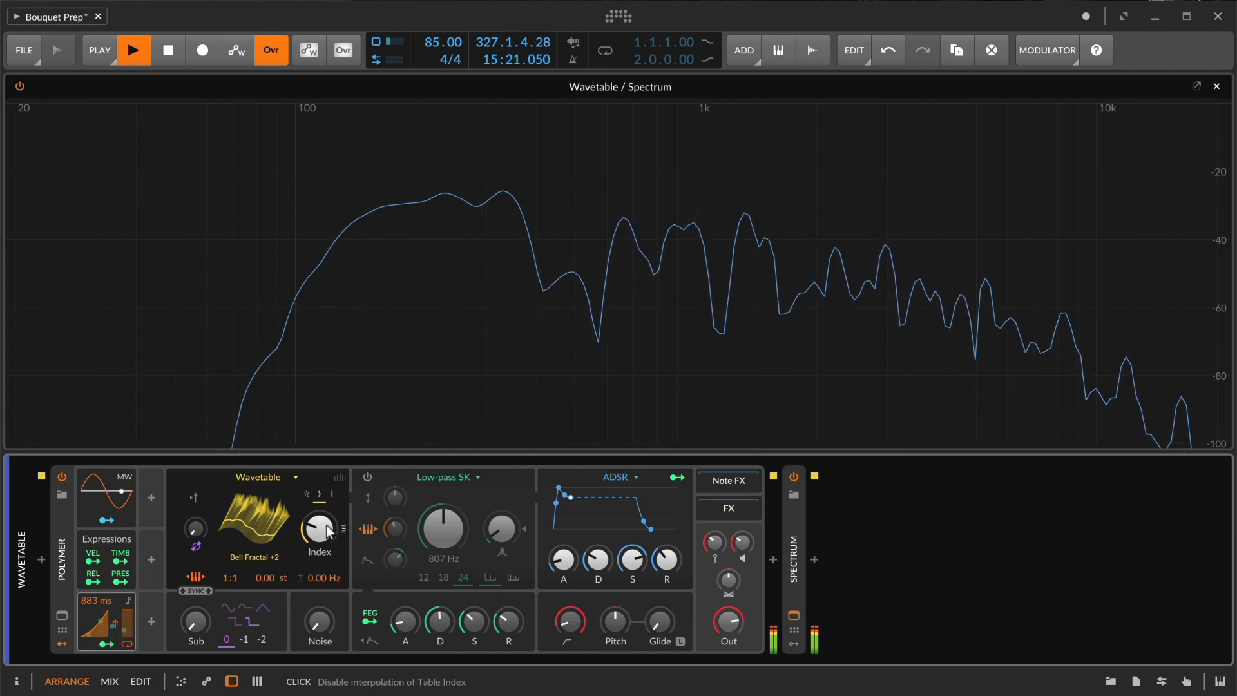
pyautogui.moveTo(319, 528)
pyautogui.mouseDown()
pyautogui.moveTo(319, 473)
pyautogui.moveTo(322, 532)
pyautogui.mouseUp()
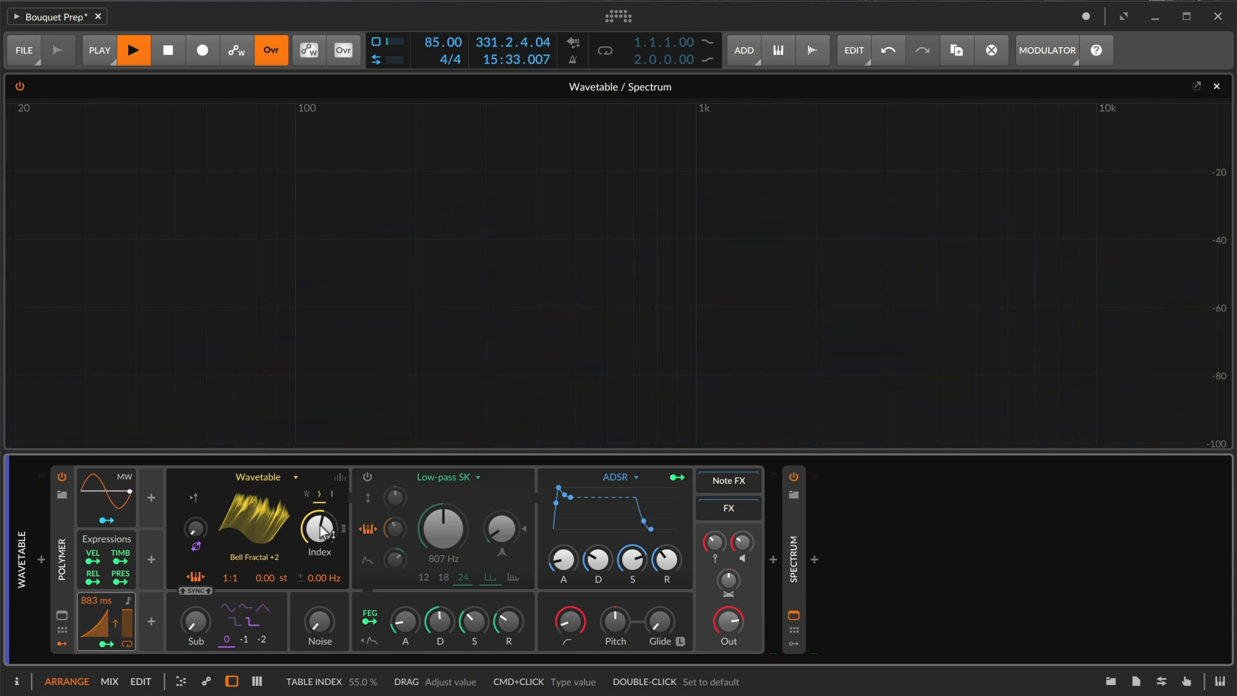
# Step: Set the oscillator's unison to 5 voices in Fat mode, comparing it with unison off
pyautogui.click(339, 477)
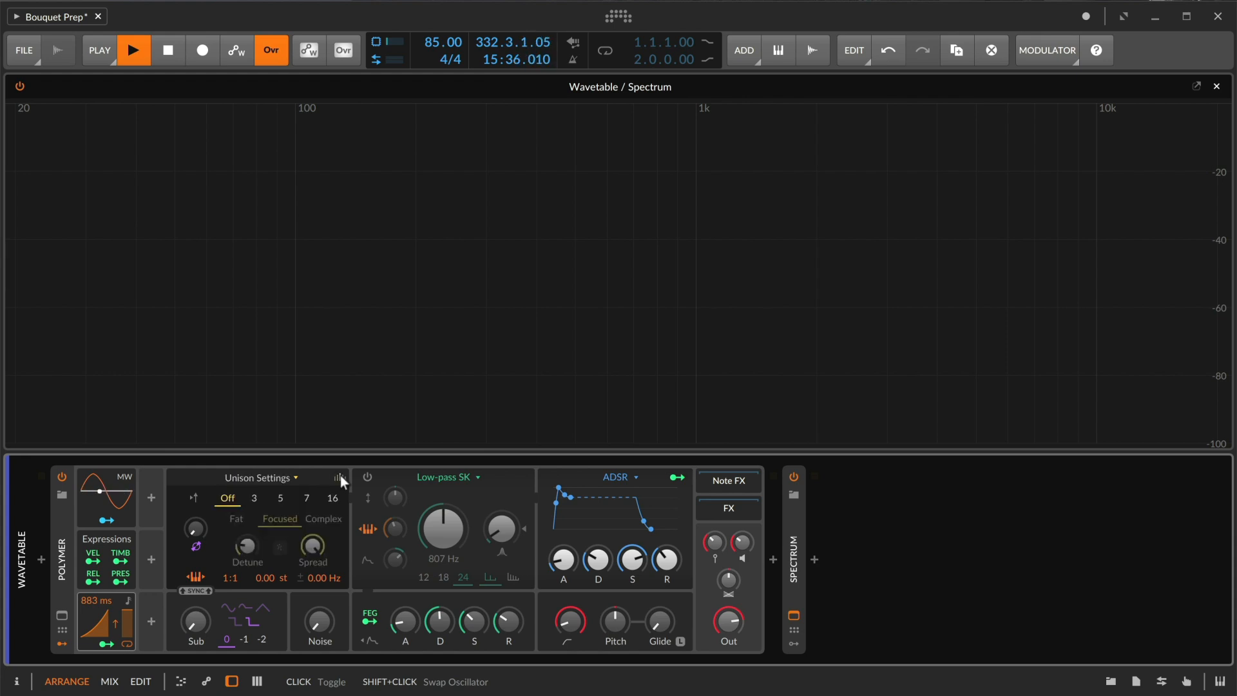
pyautogui.click(281, 500)
pyautogui.click(241, 518)
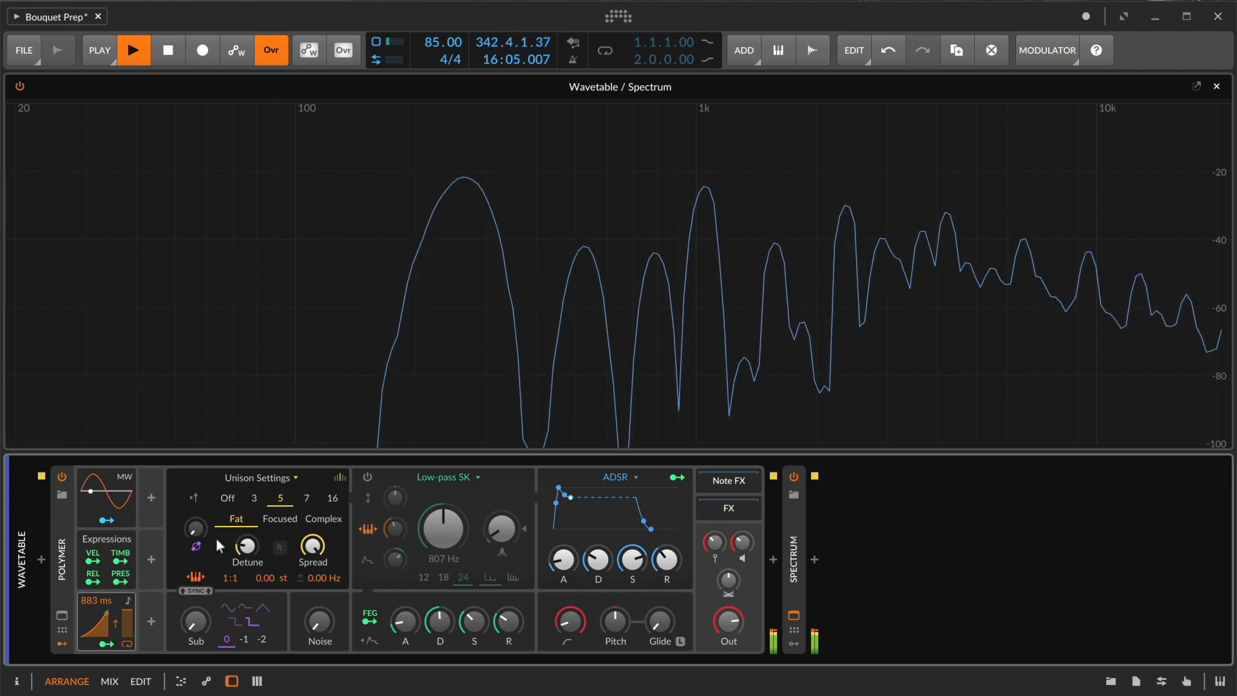
pyautogui.click(225, 501)
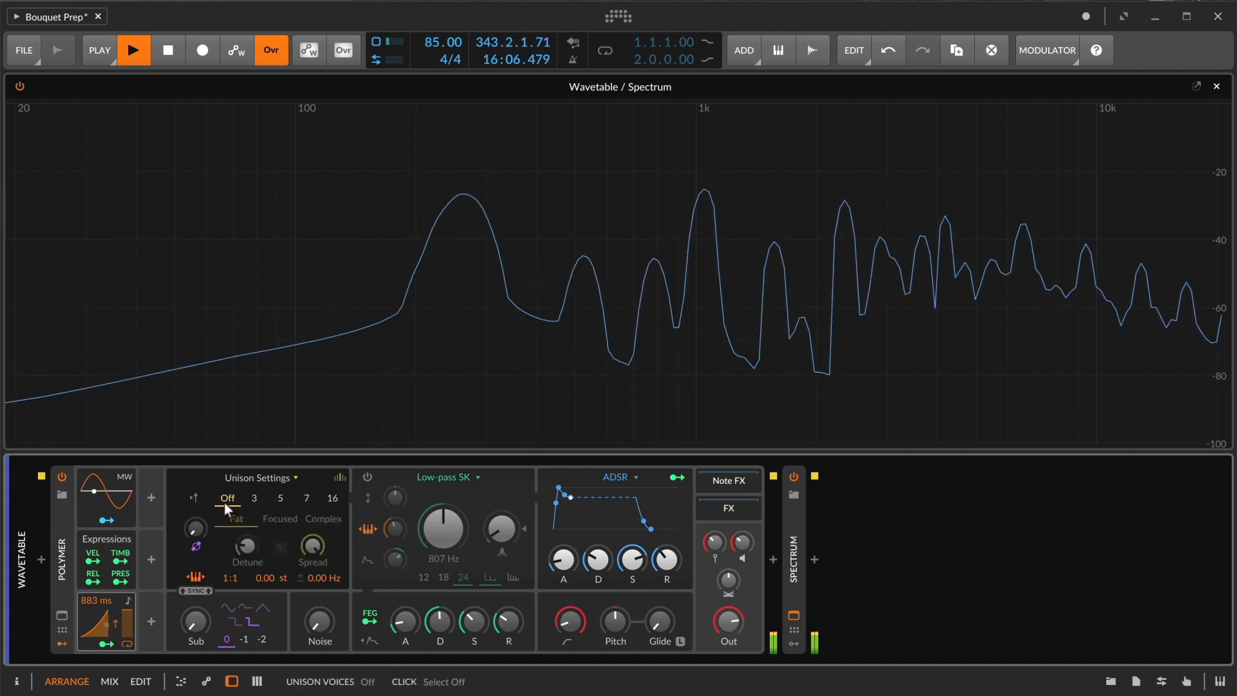
pyautogui.click(279, 500)
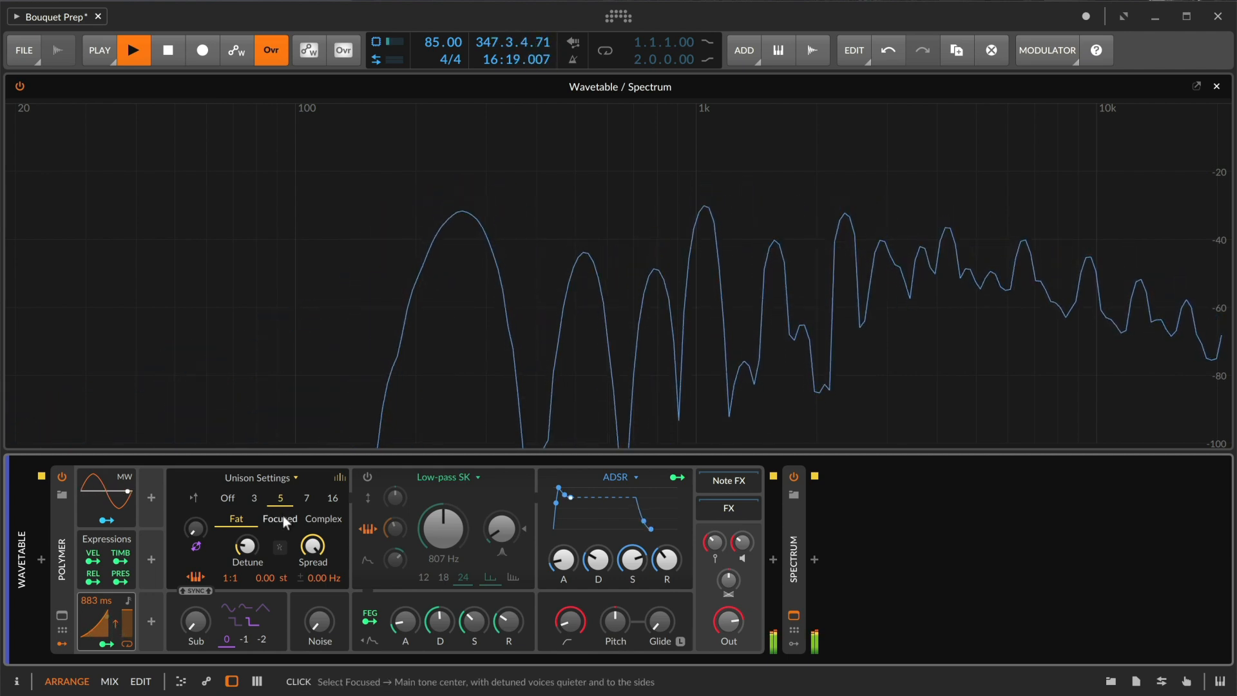
# Step: Audition the Focused and Complex unison modes and toggle Spread Unison Phases
pyautogui.click(284, 518)
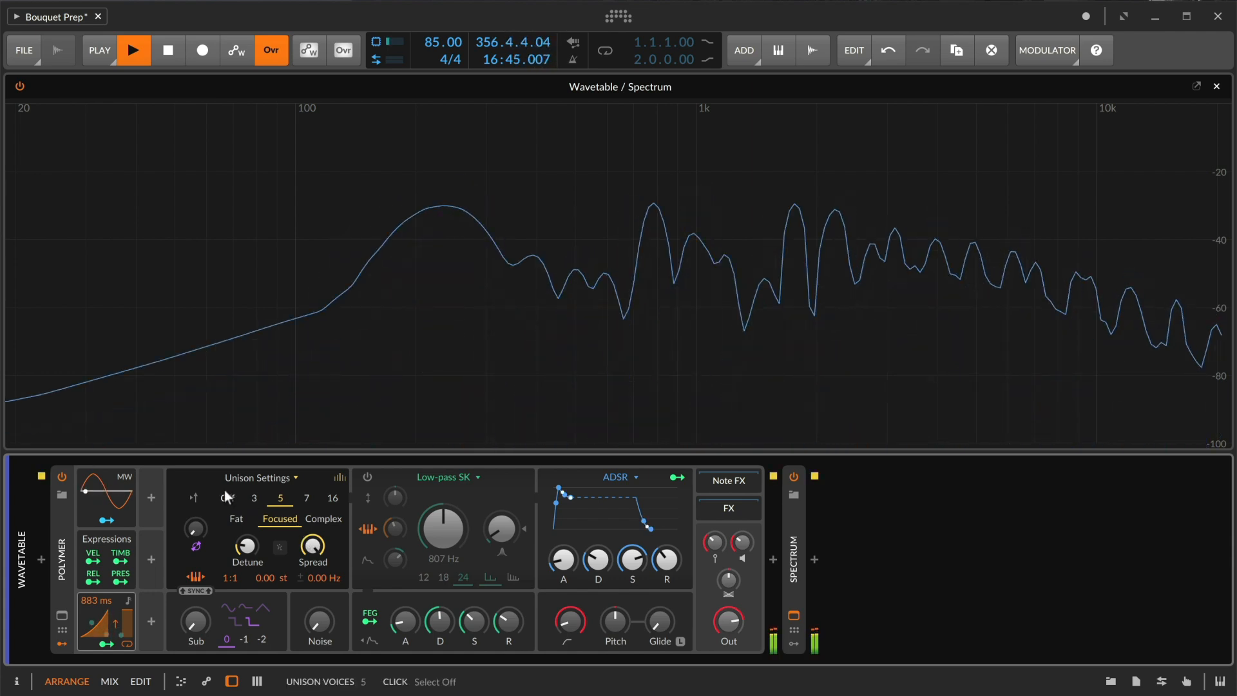
pyautogui.click(325, 519)
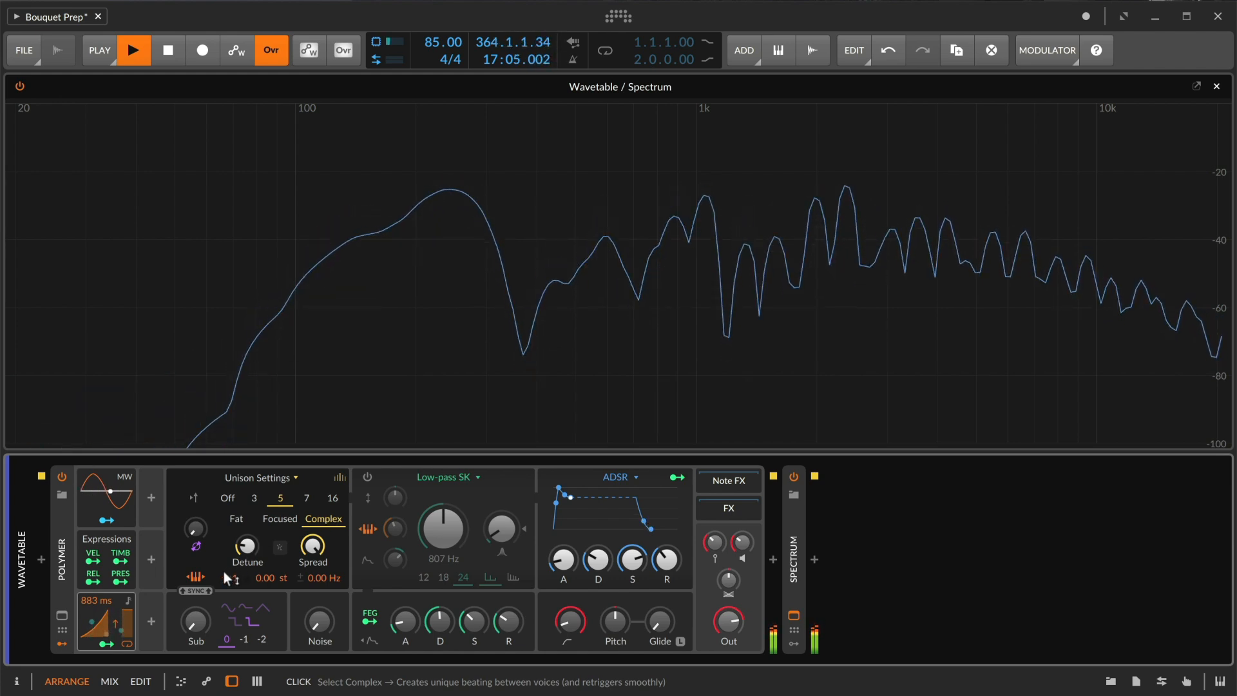
pyautogui.click(280, 547)
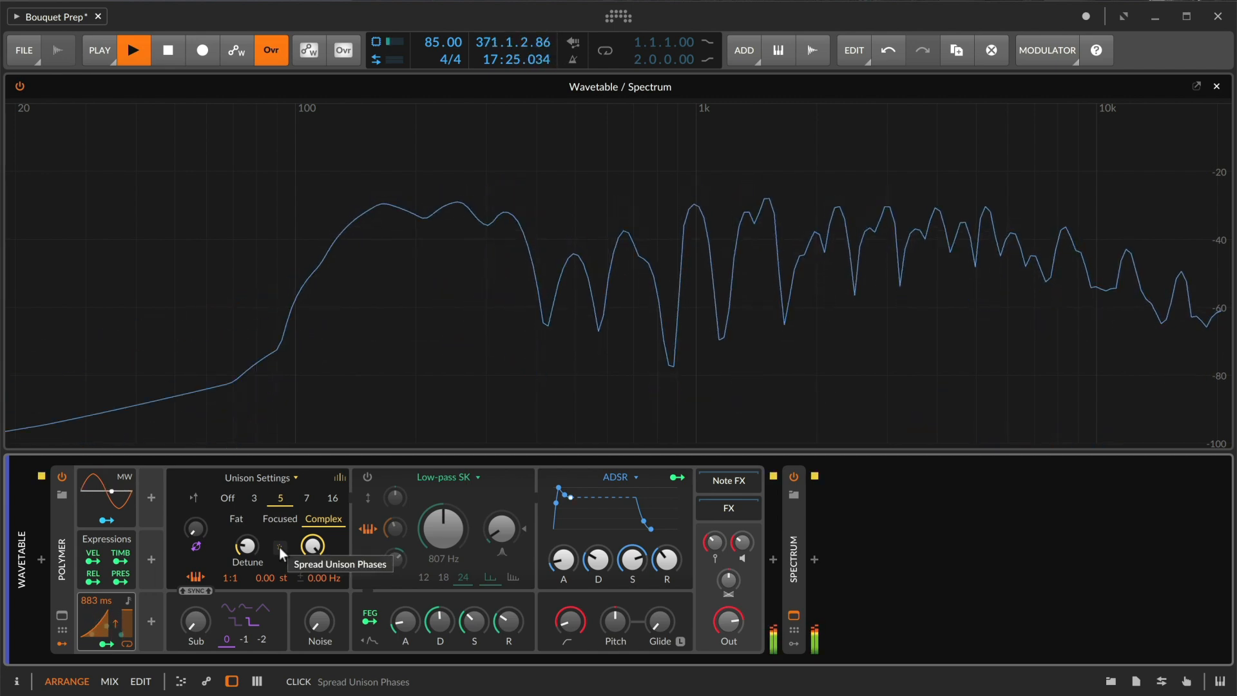
# Step: Select the Focused unison mode and return to the oscillator's wavetable view
pyautogui.click(288, 511)
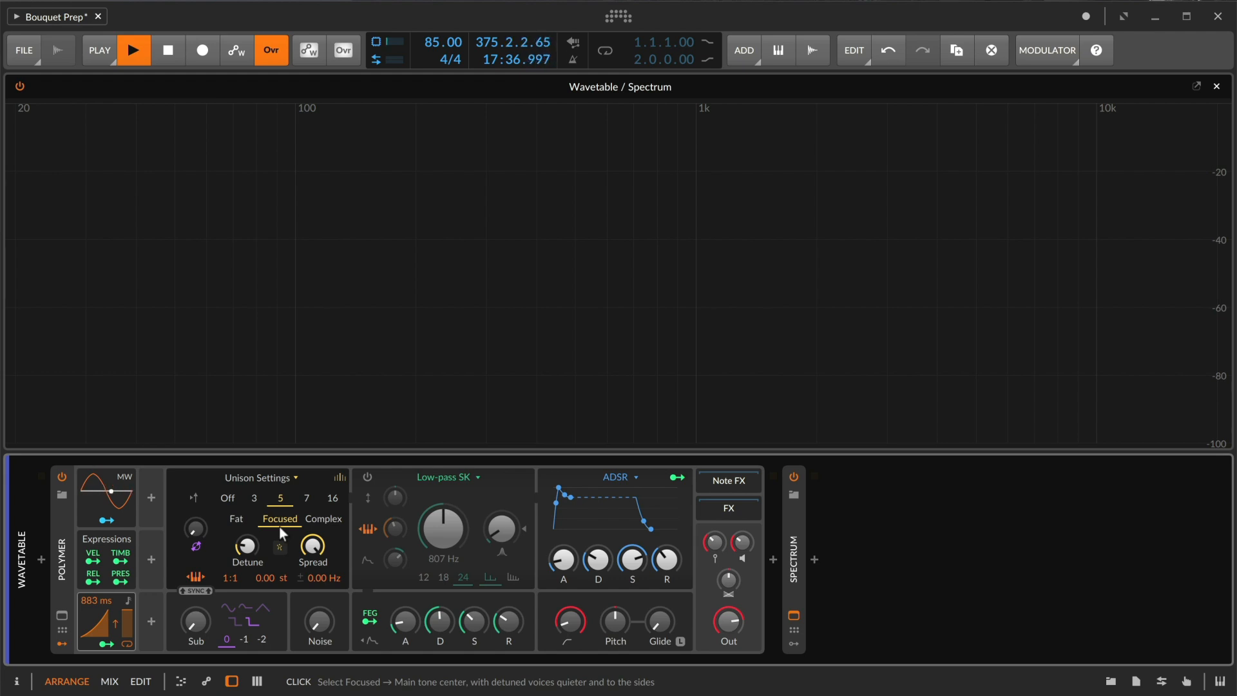
pyautogui.click(340, 479)
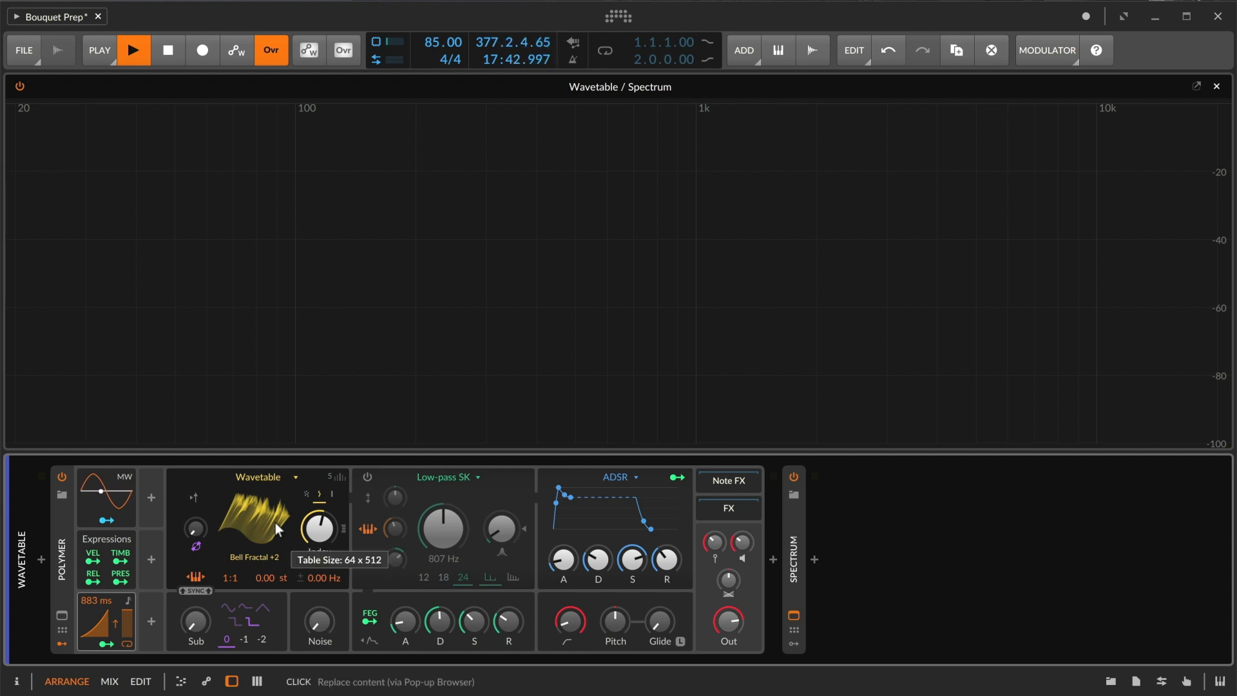
# Step: Close the expanded Spectrum view, select the Unison Stuff track and stop playback
pyautogui.press('Escape')
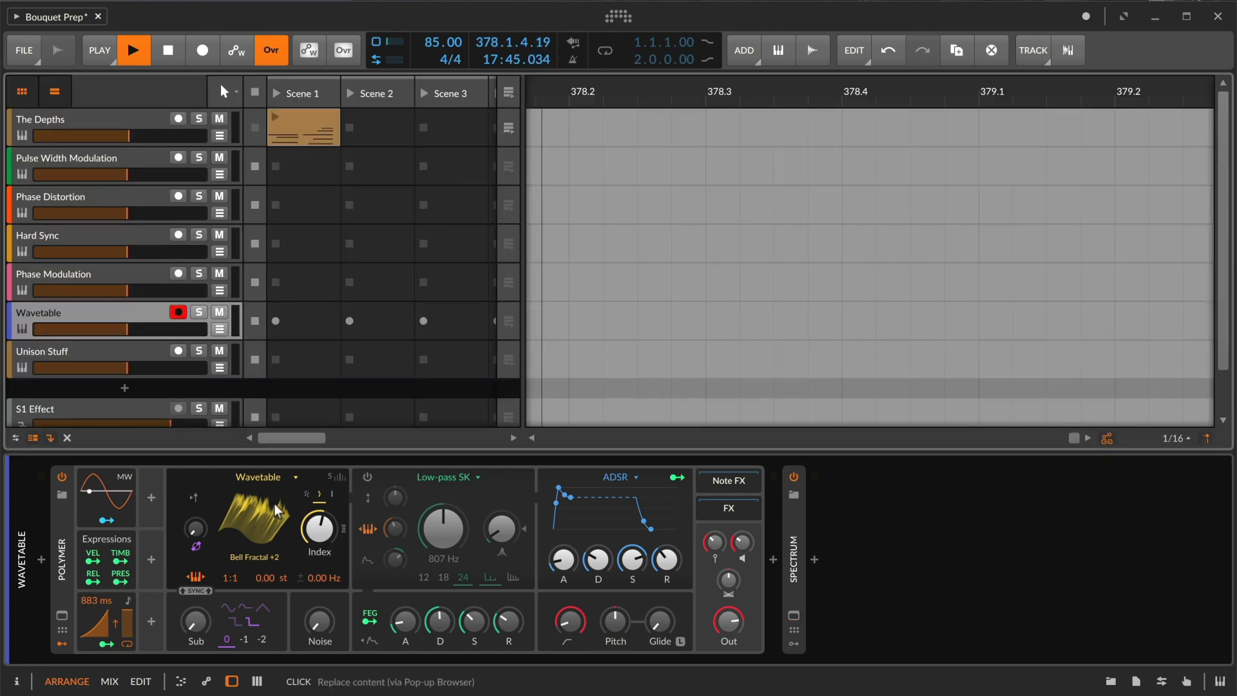
pyautogui.click(112, 352)
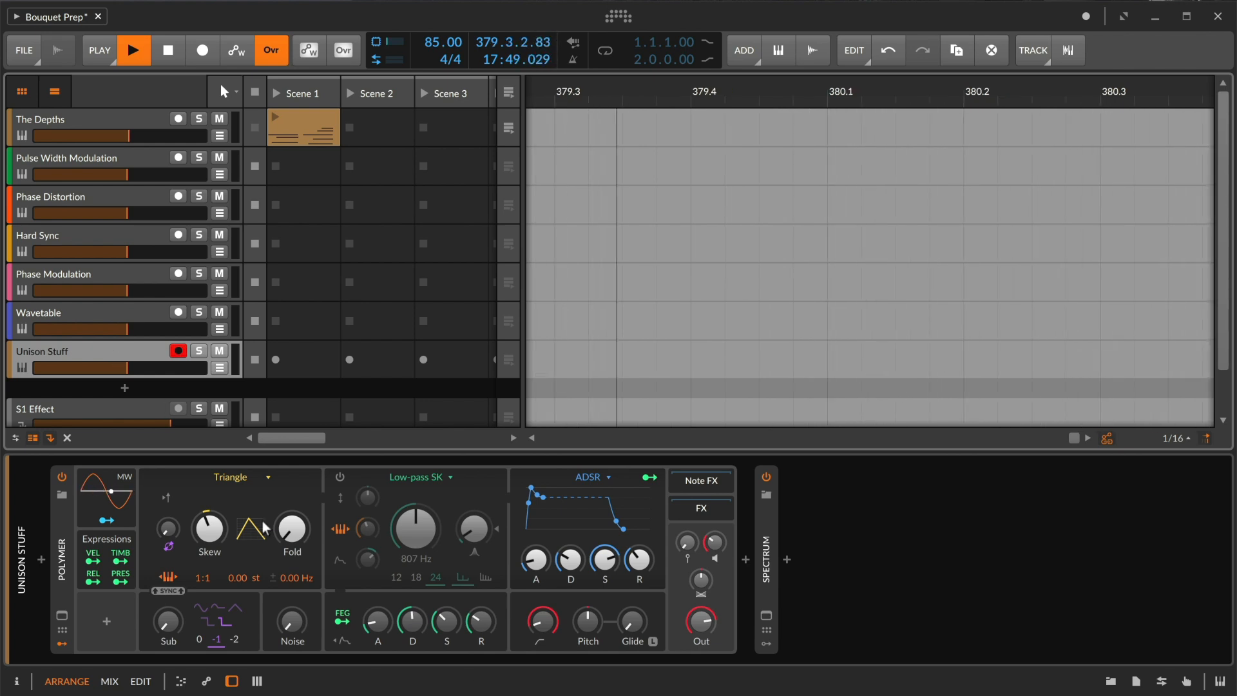
pyautogui.press('space')
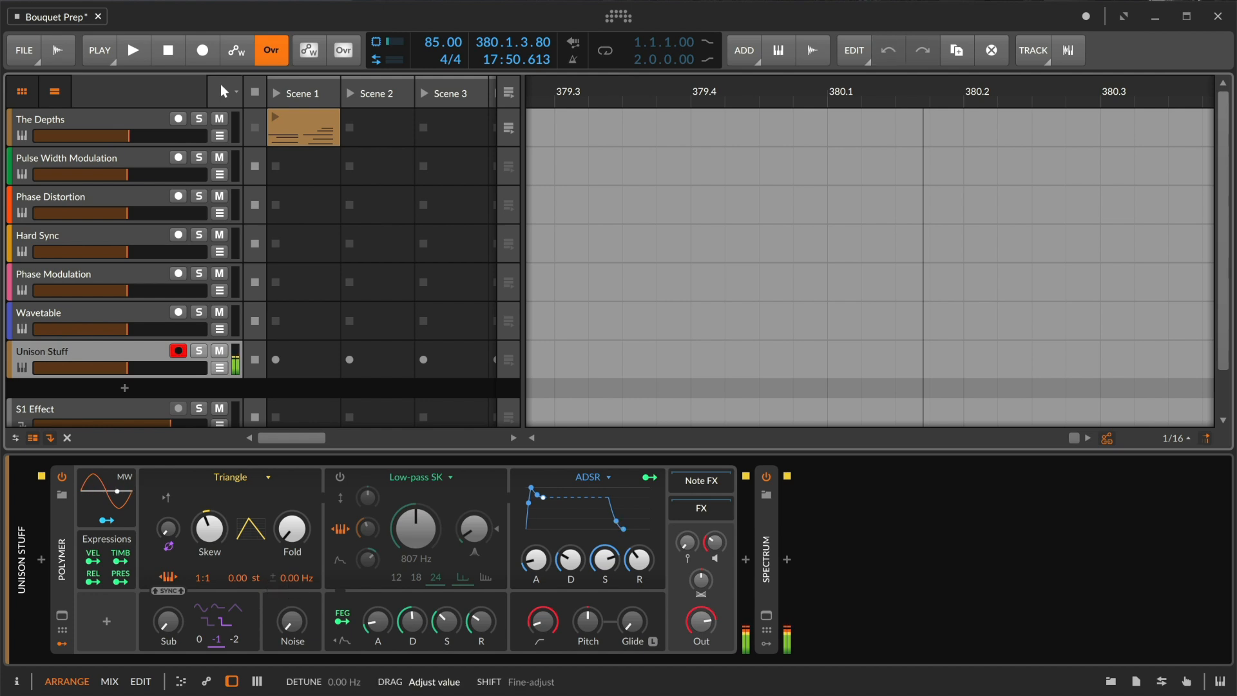
# Step: Try a −21 Hz detune on the Triangle oscillator, reset it, and set the detune to 1.06 Hz
pyautogui.moveTo(295, 578); pyautogui.dragTo(290, 605)
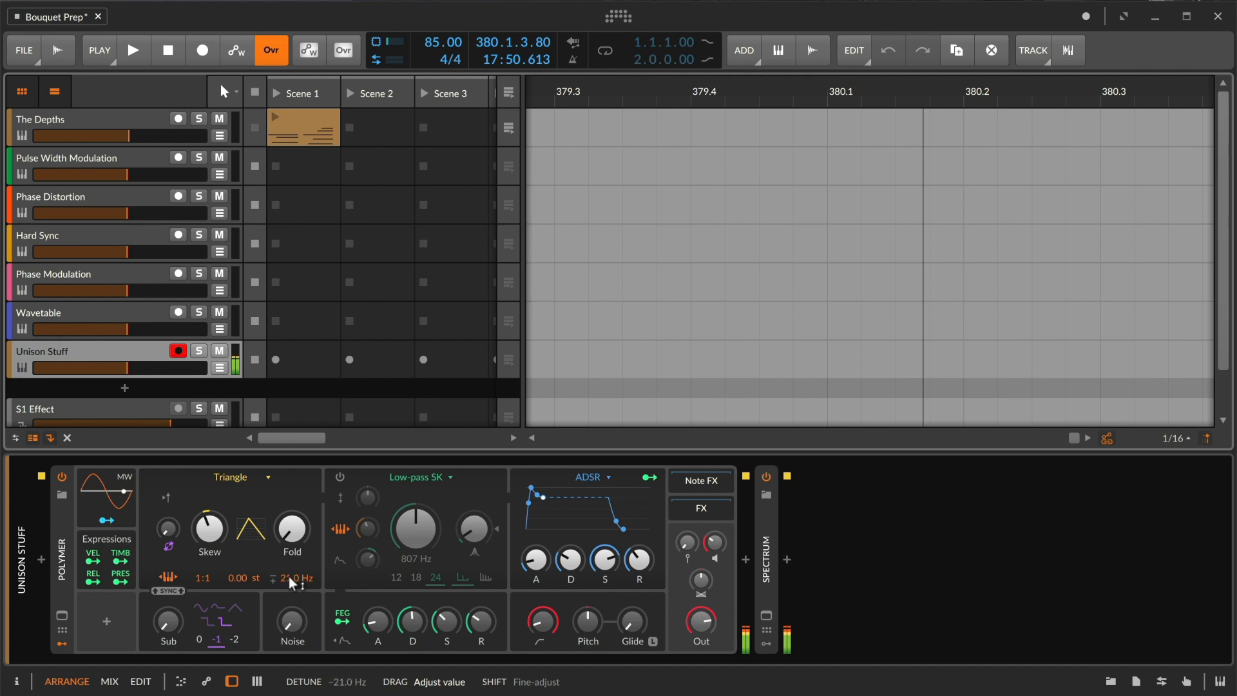
pyautogui.doubleClick(289, 577)
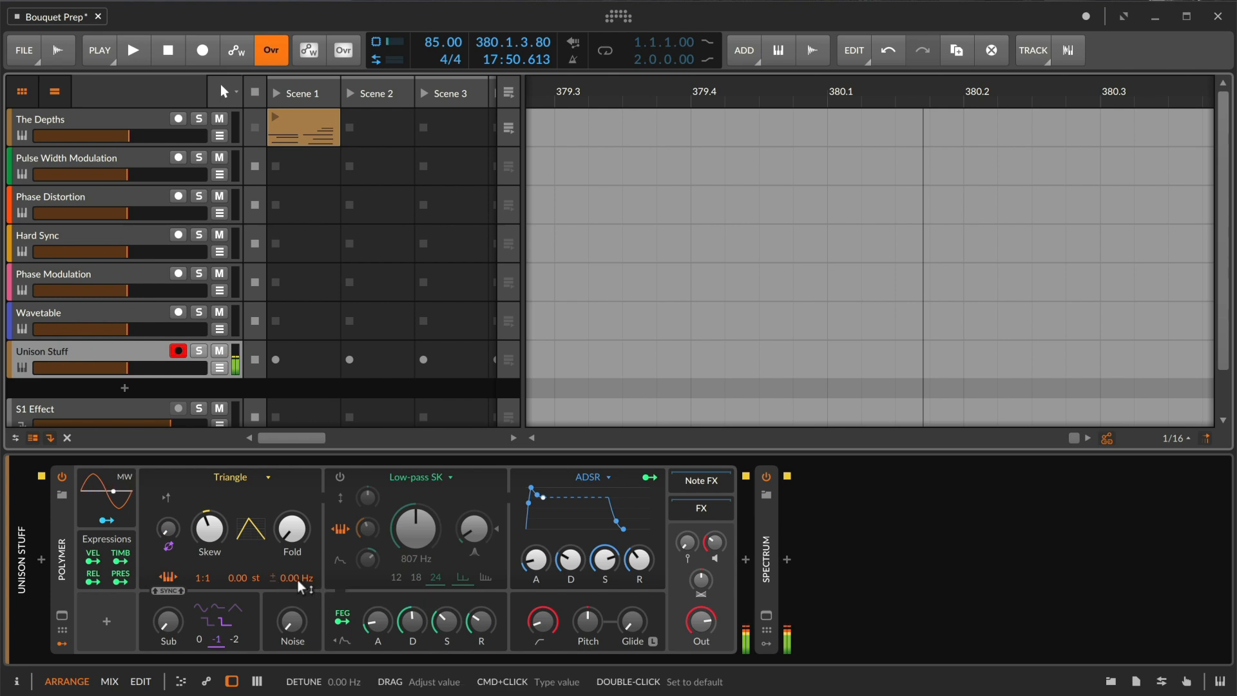
pyautogui.moveTo(297, 580); pyautogui.dragTo(296, 581)
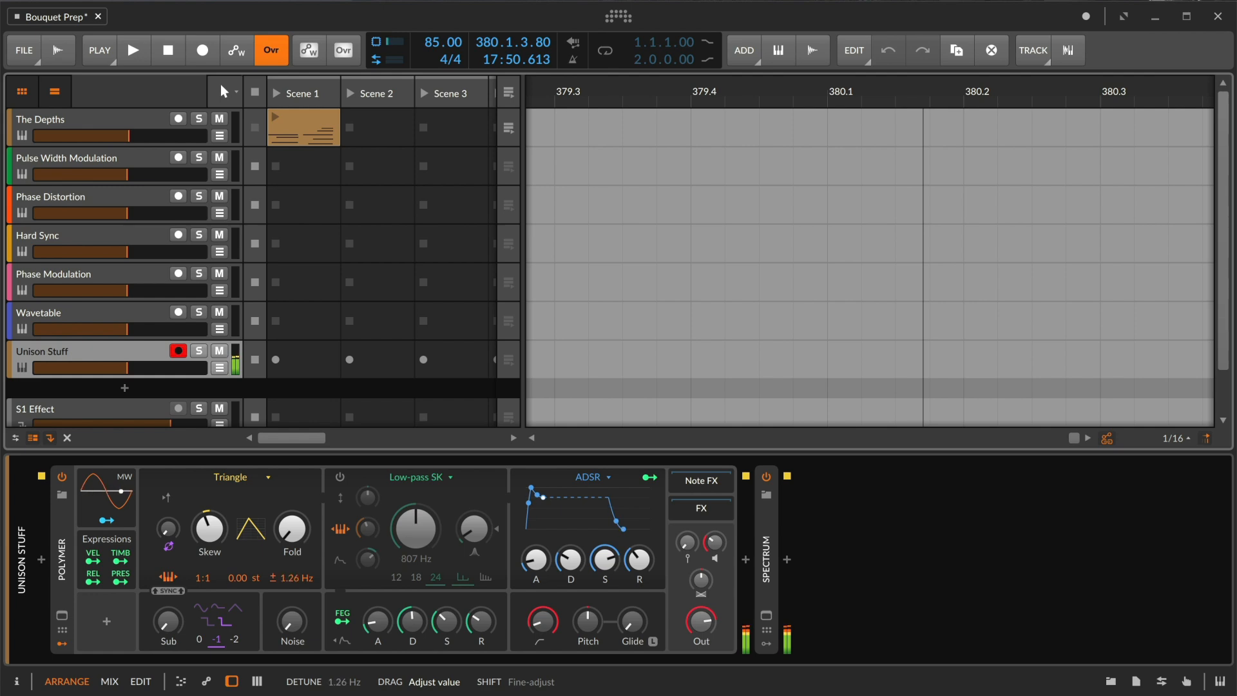
pyautogui.moveTo(296, 580); pyautogui.dragTo(297, 583)
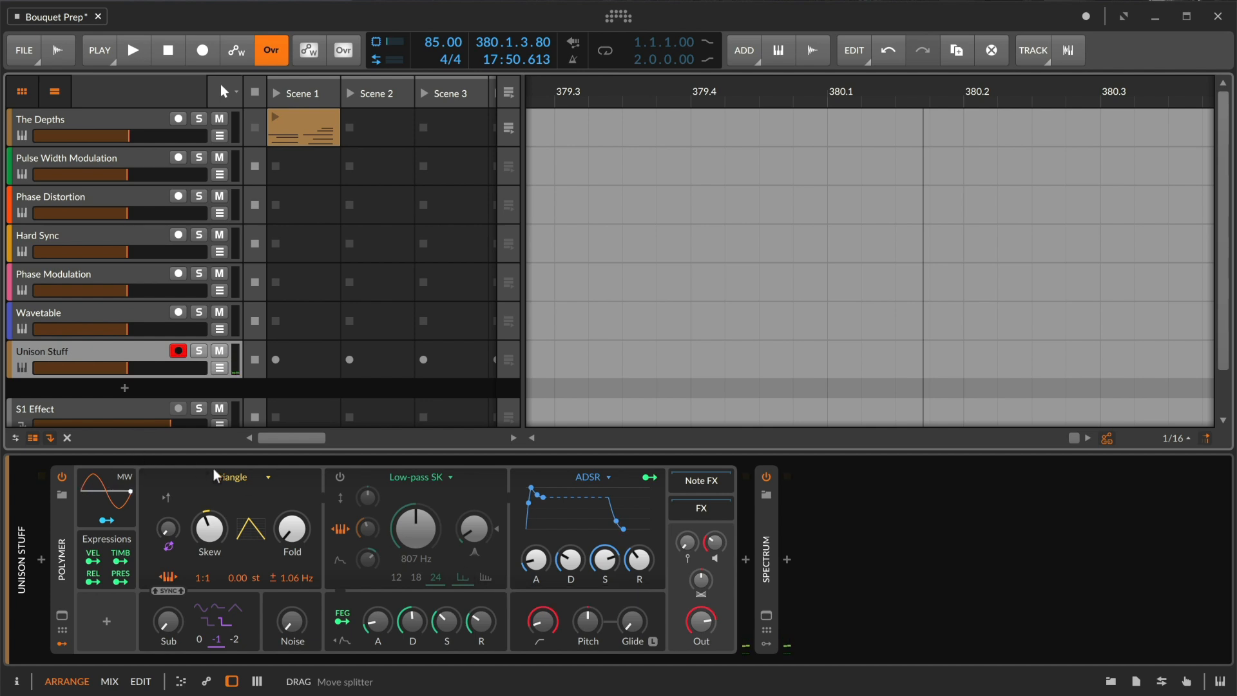
# Step: Change the Polymer oscillator from Triangle to Swarm and show the Unison Stuff track's Spectrum in expanded view
pyautogui.click(228, 478)
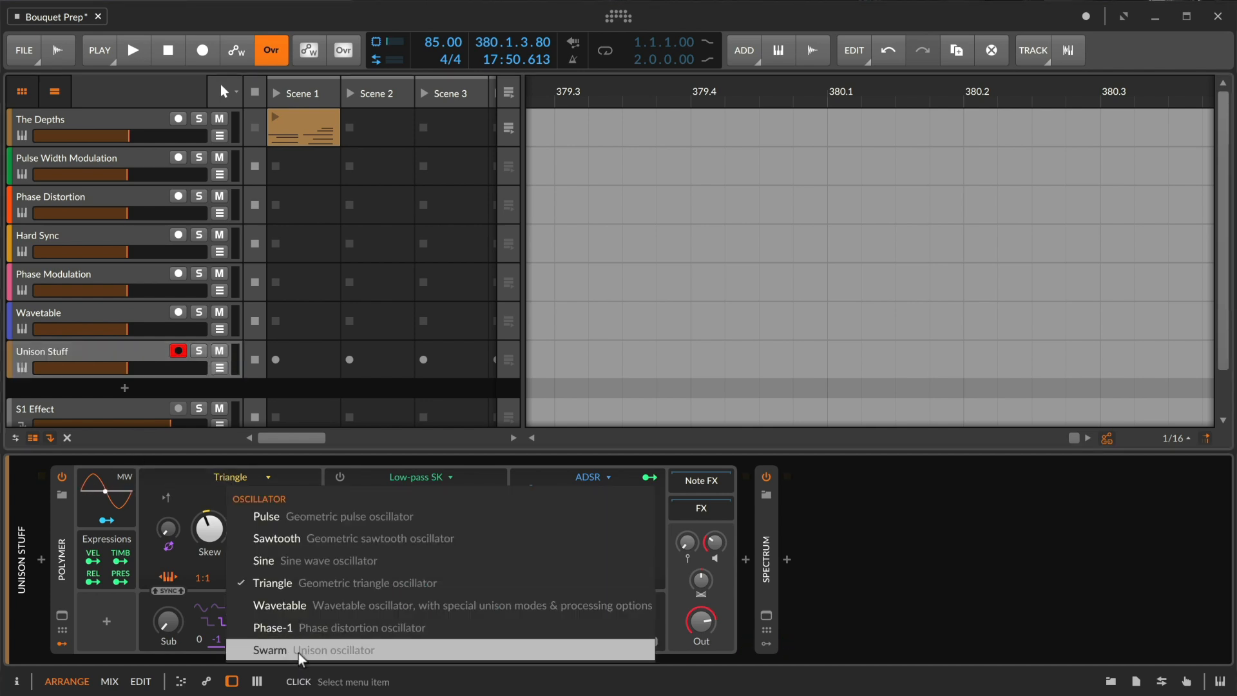
pyautogui.click(270, 650)
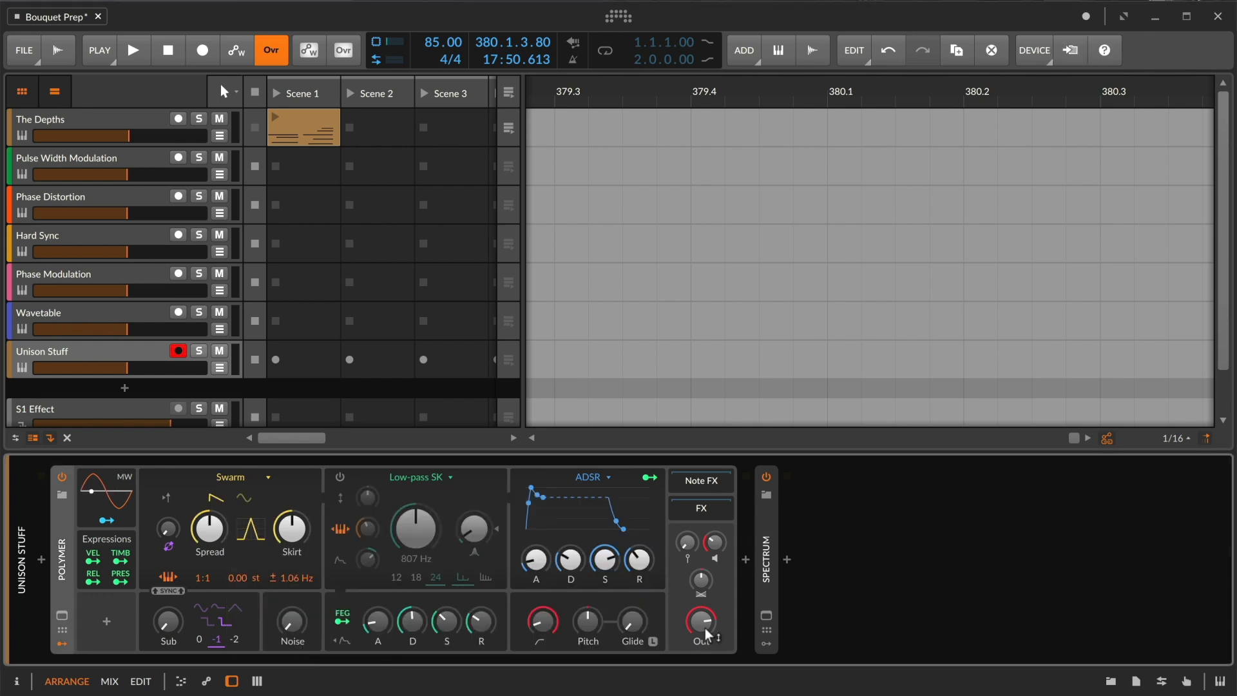
pyautogui.click(766, 616)
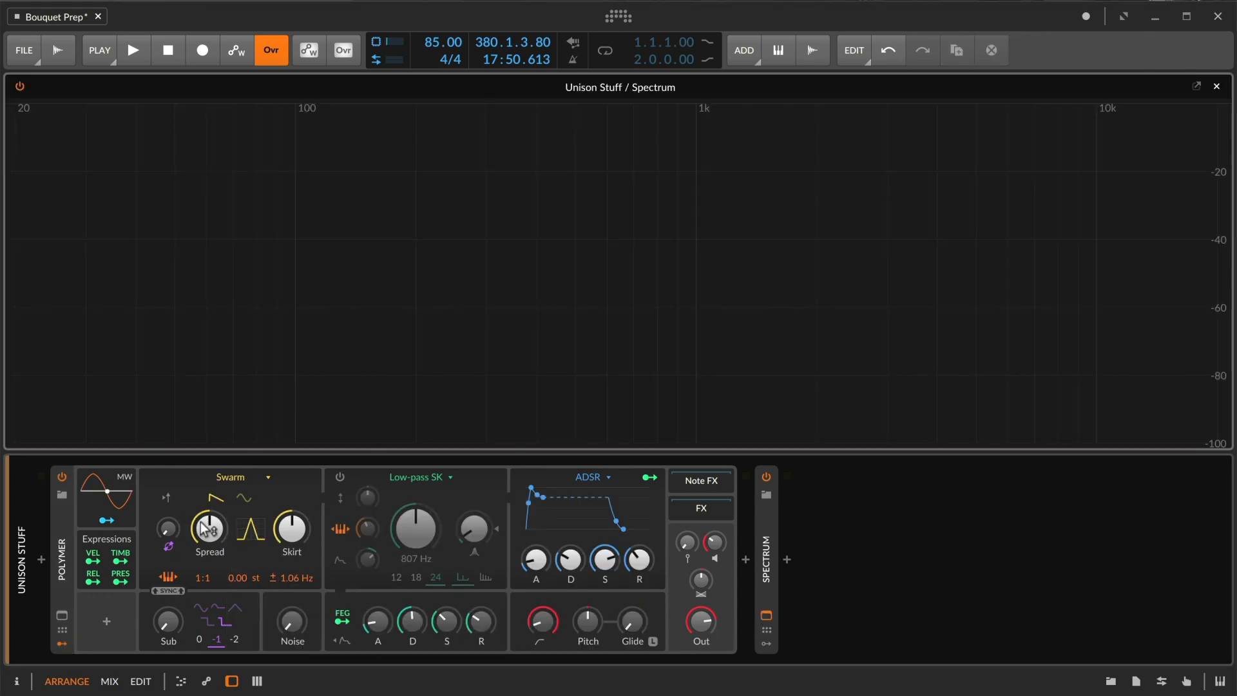
# Step: Audition Swarm with Spread at 0, raise Spread to 0.02, and toggle the oscillator's stereo detune for comparison
pyautogui.moveTo(205, 529); pyautogui.dragTo(205, 580)
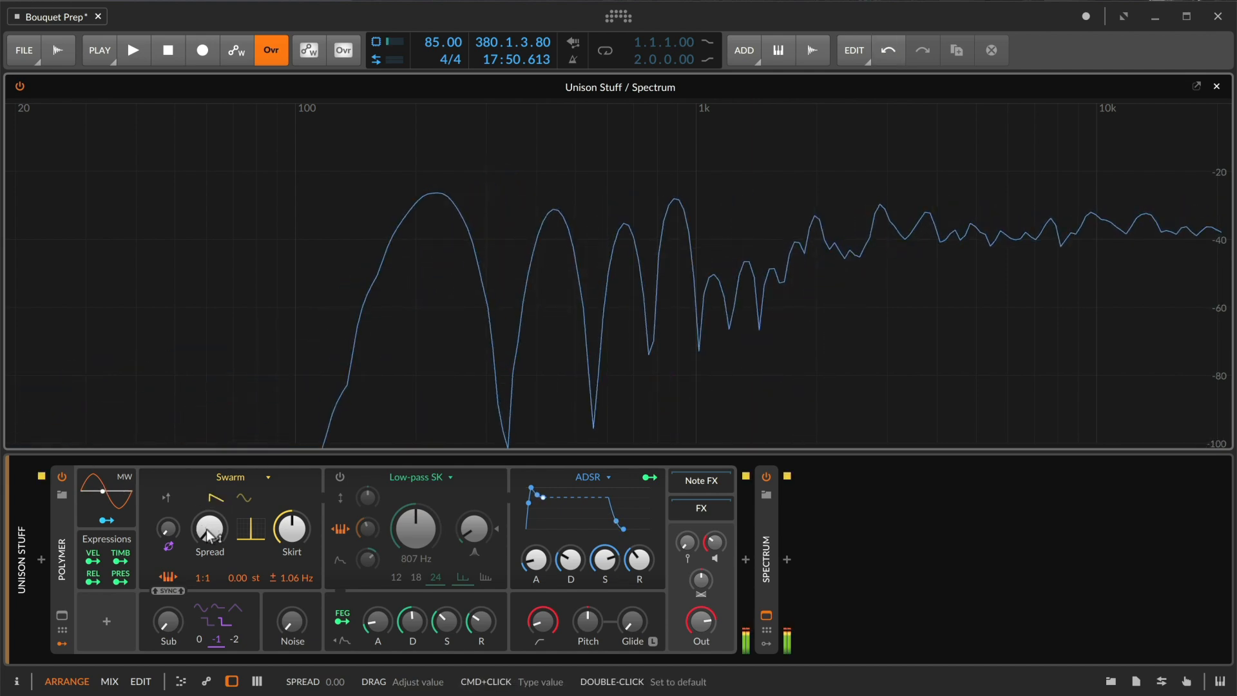
pyautogui.moveTo(206, 529); pyautogui.dragTo(206, 523)
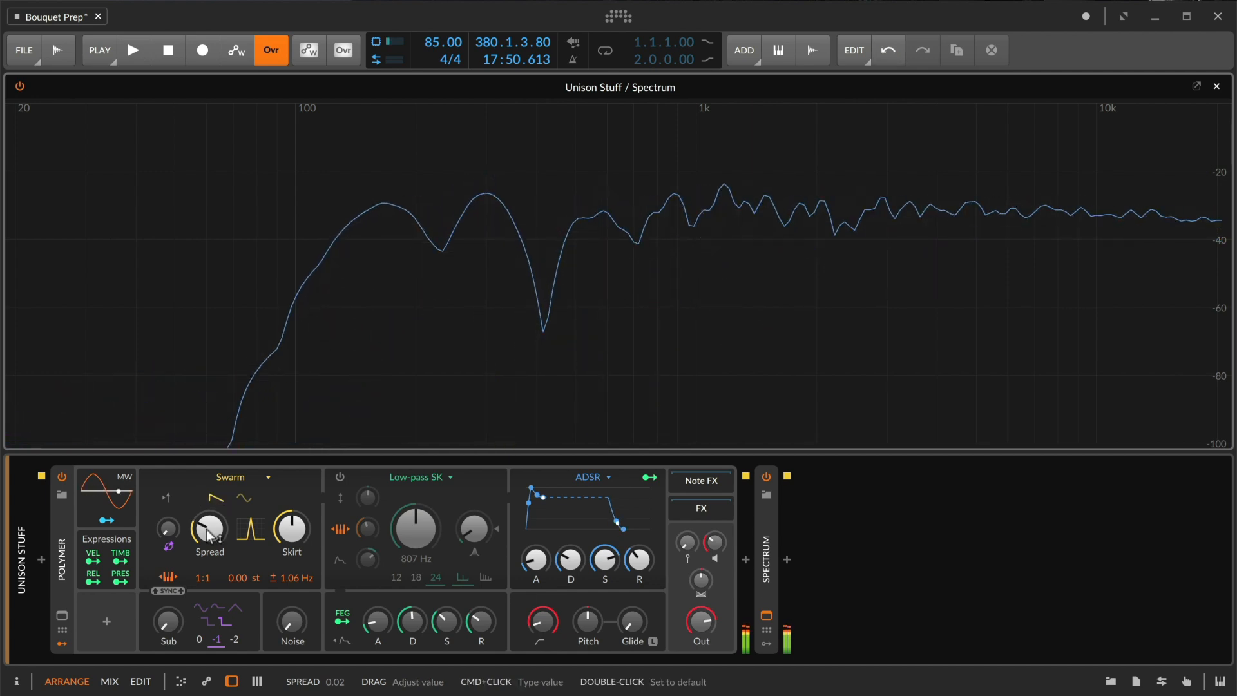
pyautogui.moveTo(208, 532); pyautogui.dragTo(208, 532)
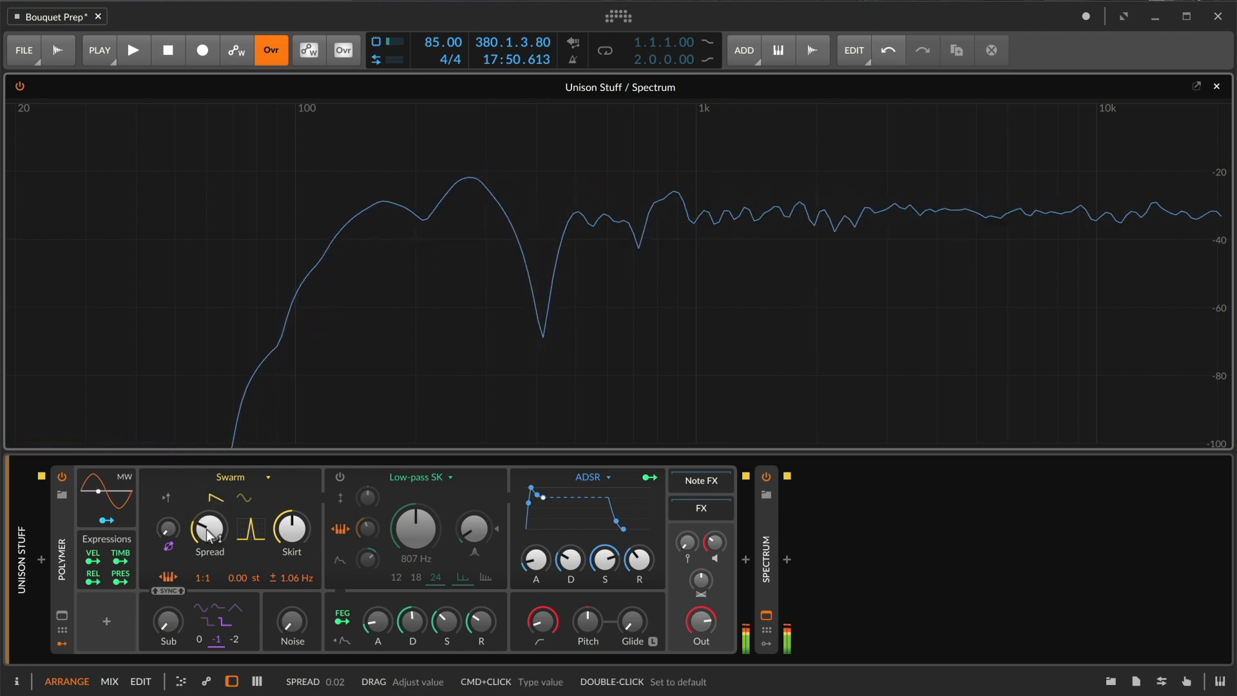
pyautogui.click(273, 578)
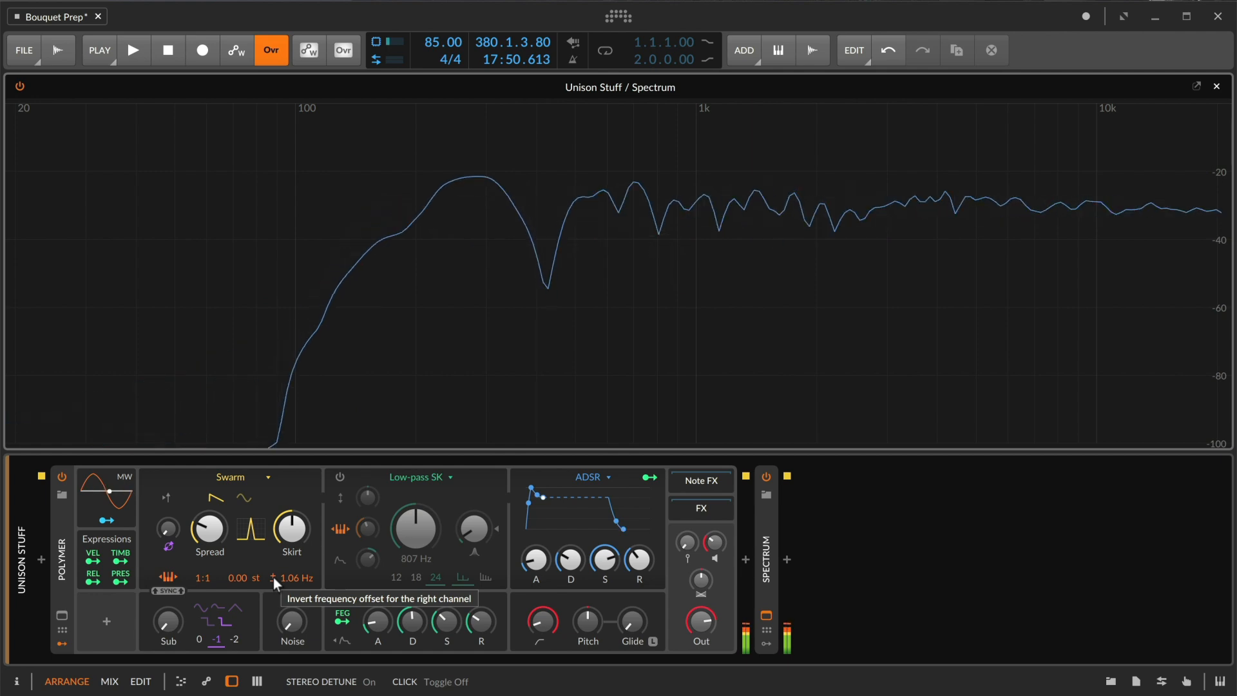
# Step: Switch the Swarm waveform to Sine and set its Skirt to 7 %
pyautogui.click(245, 500)
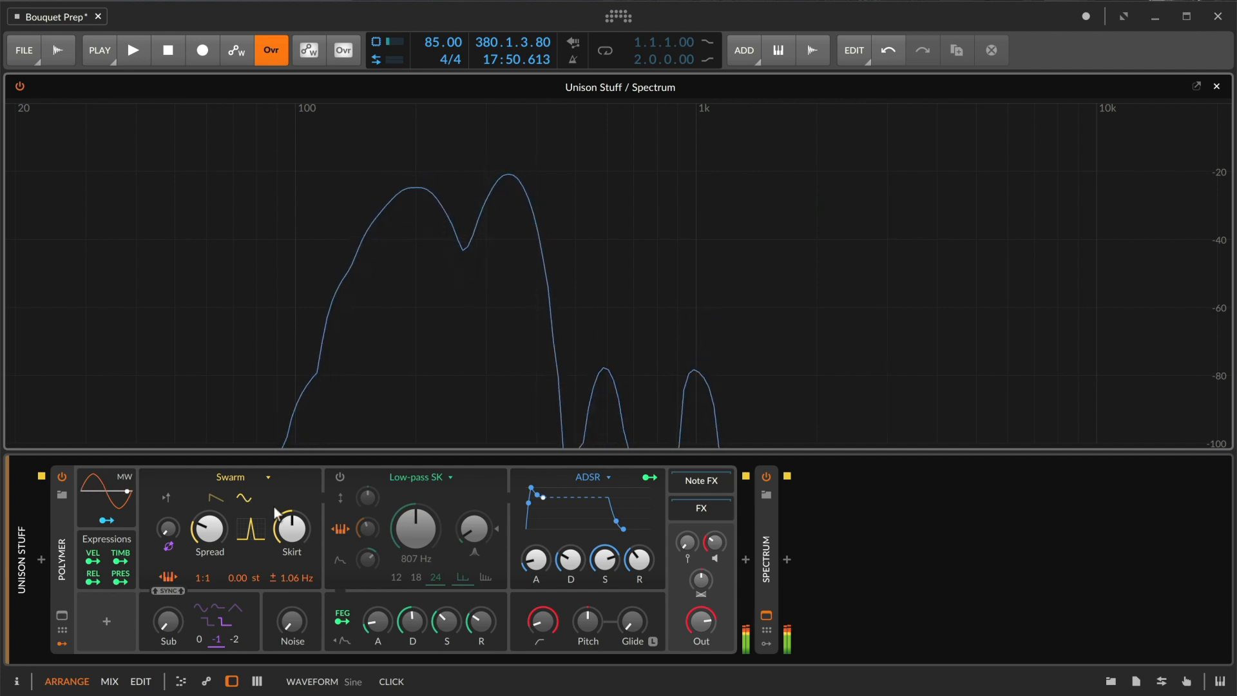
pyautogui.moveTo(293, 528); pyautogui.dragTo(295, 522)
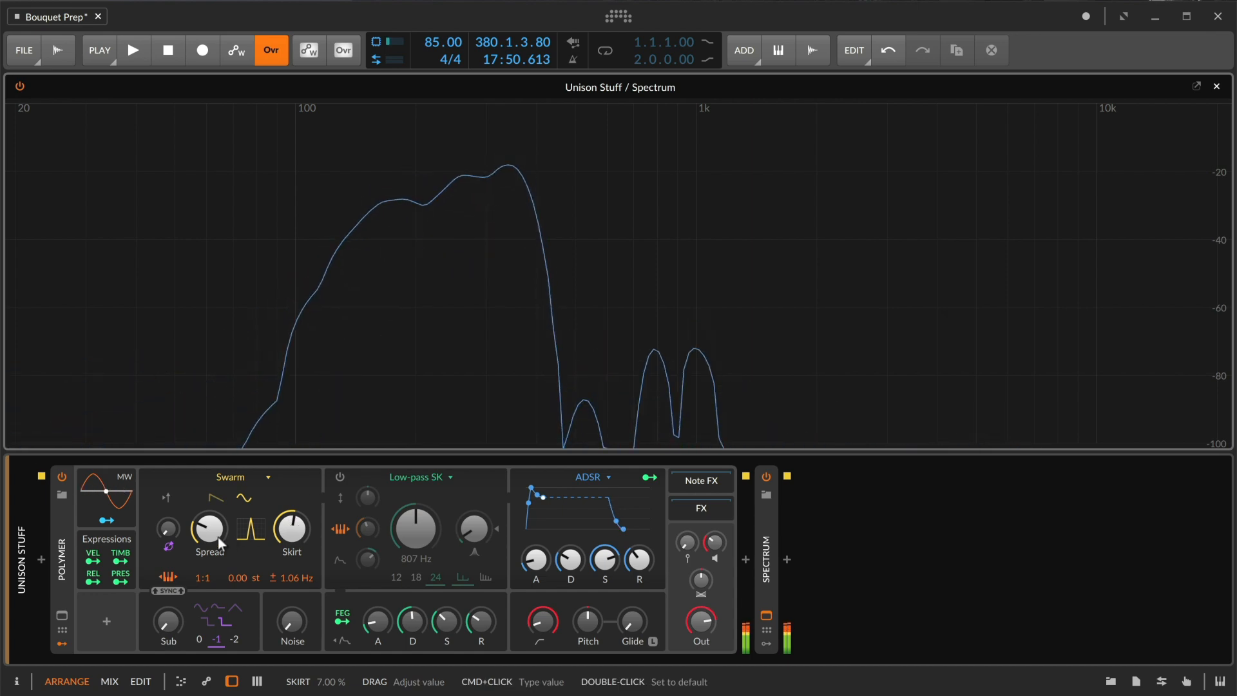
# Step: Raise the Swarm oscillator's phase modulation and set the Sub mix to 18 %, trying Noise at 7.5 % before returning it to 0 %
pyautogui.moveTo(169, 533); pyautogui.dragTo(169, 518)
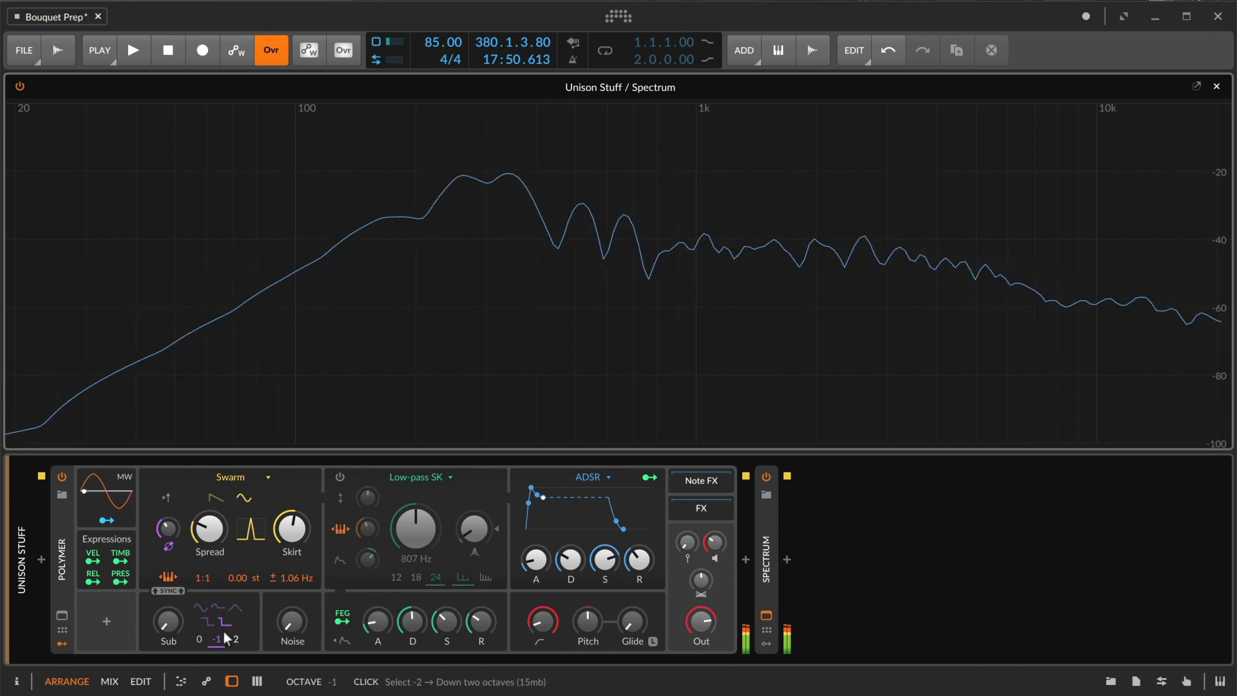
pyautogui.moveTo(167, 617); pyautogui.dragTo(168, 609)
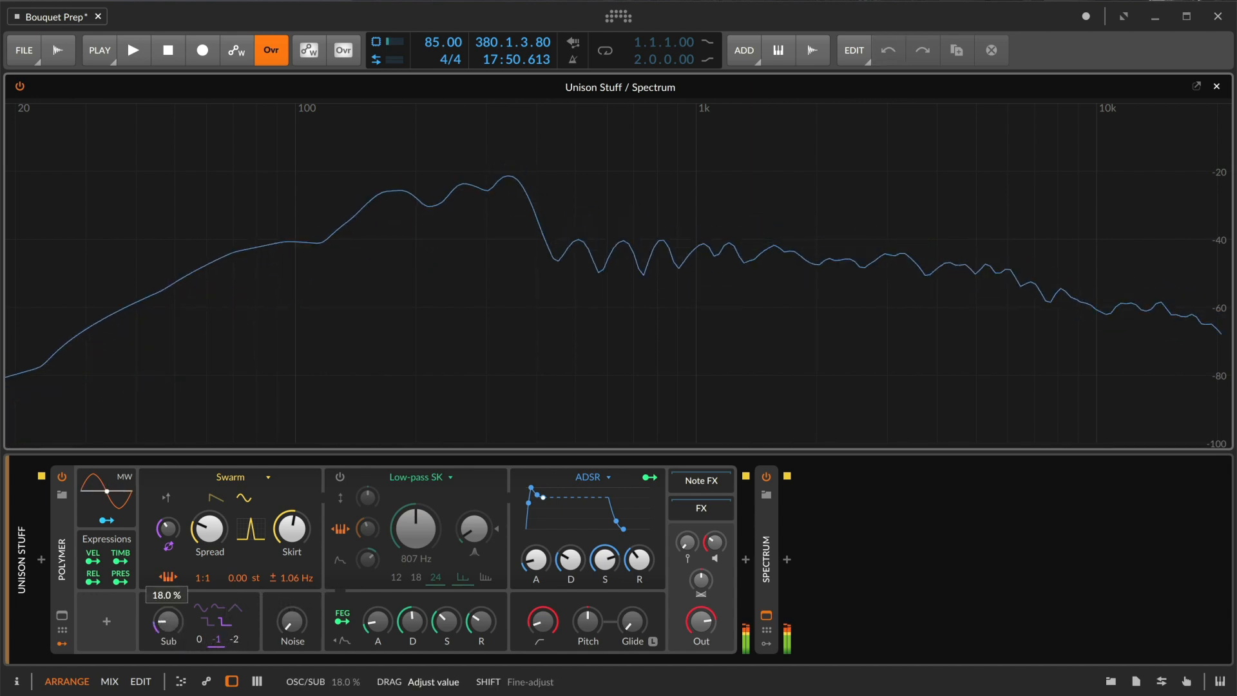
pyautogui.moveTo(294, 621); pyautogui.dragTo(294, 620)
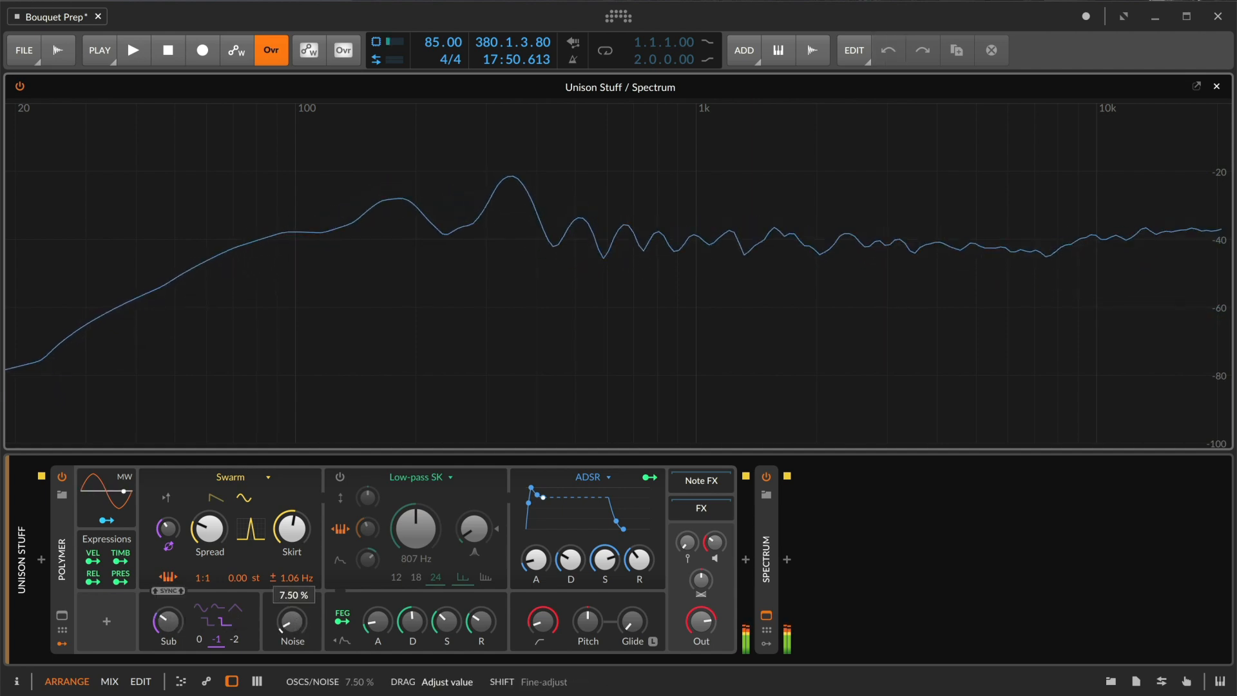
pyautogui.moveTo(294, 620); pyautogui.dragTo(294, 621)
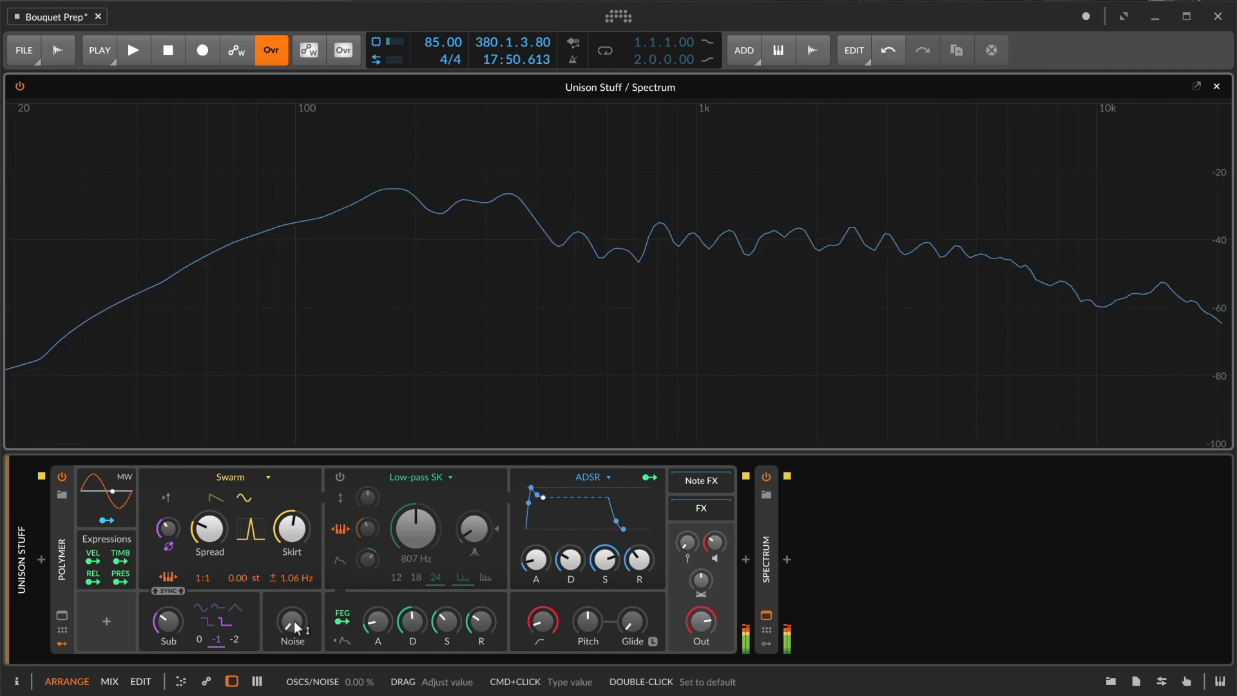